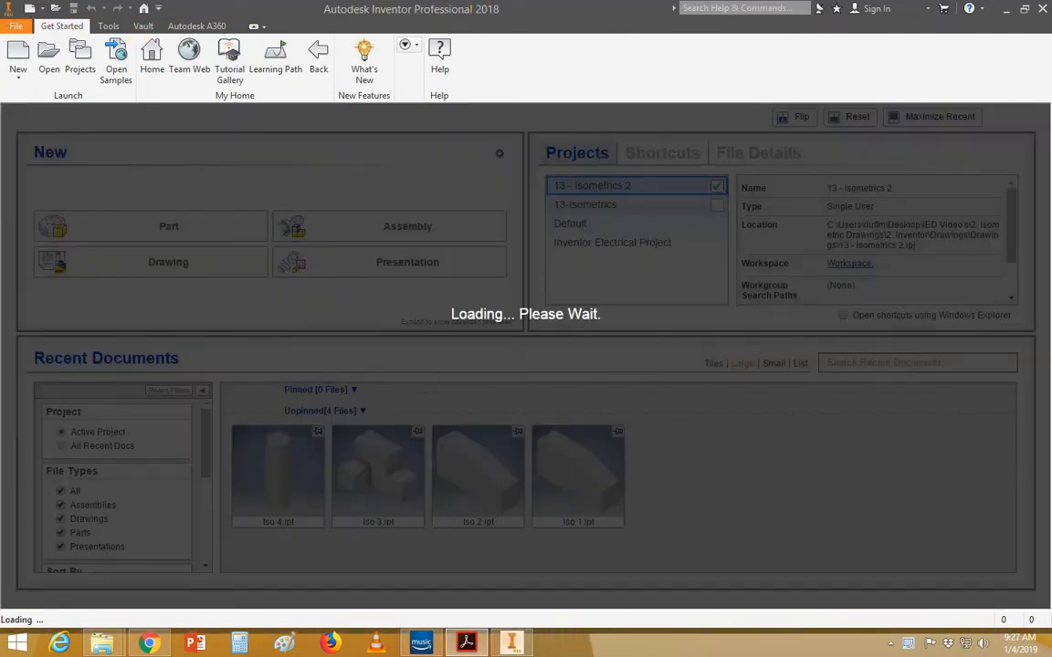
Arrange the new Inventor part and the PDF drawing side by side, with the PDF showing page 5, ISO 5
left_click_drag(1050, 48, 597, 19)
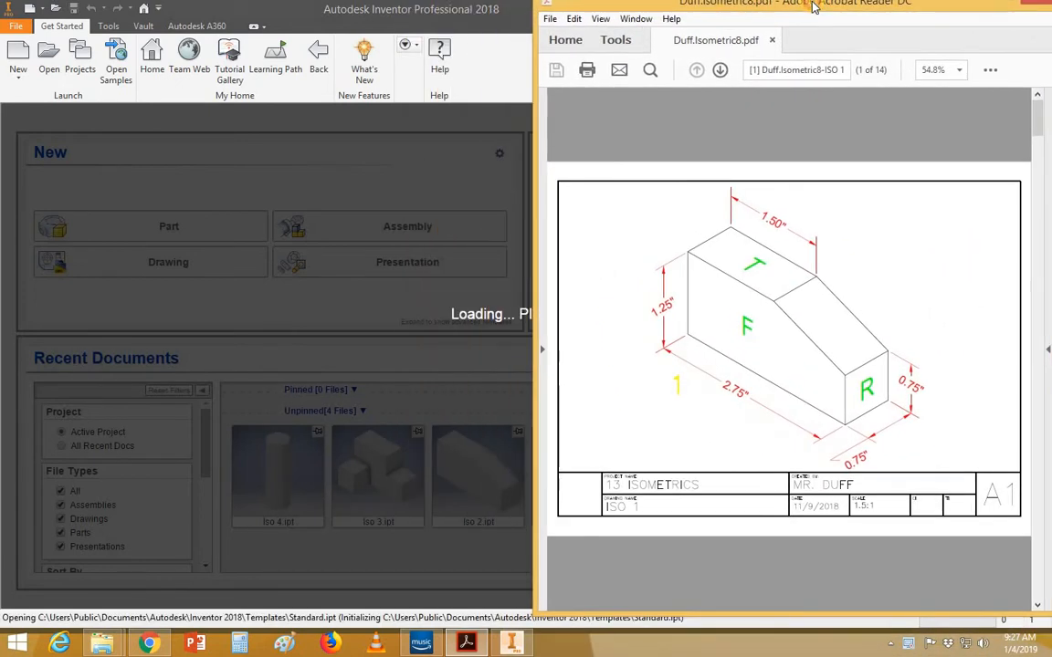
scroll(789, 361, "down", 5)
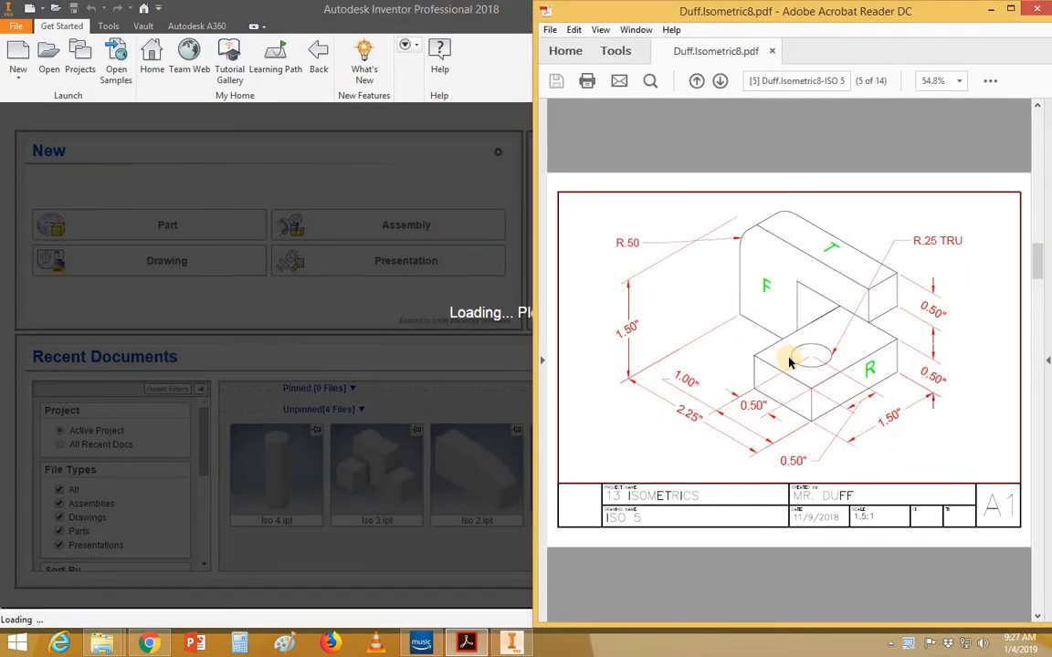
scroll(791, 362, "up", 1)
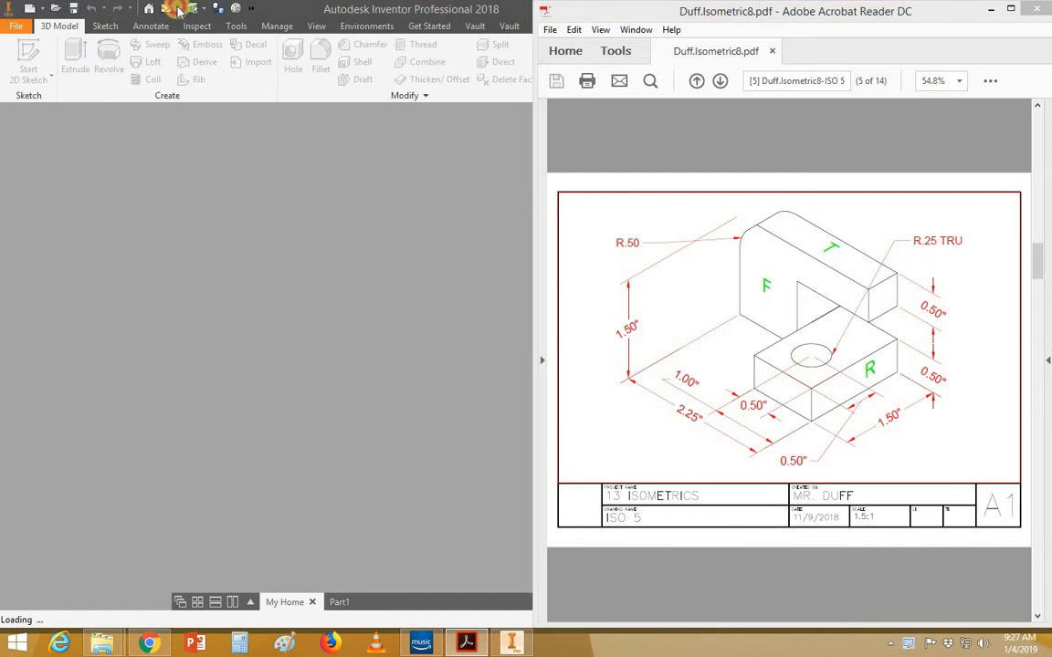
key("alt+Tab")
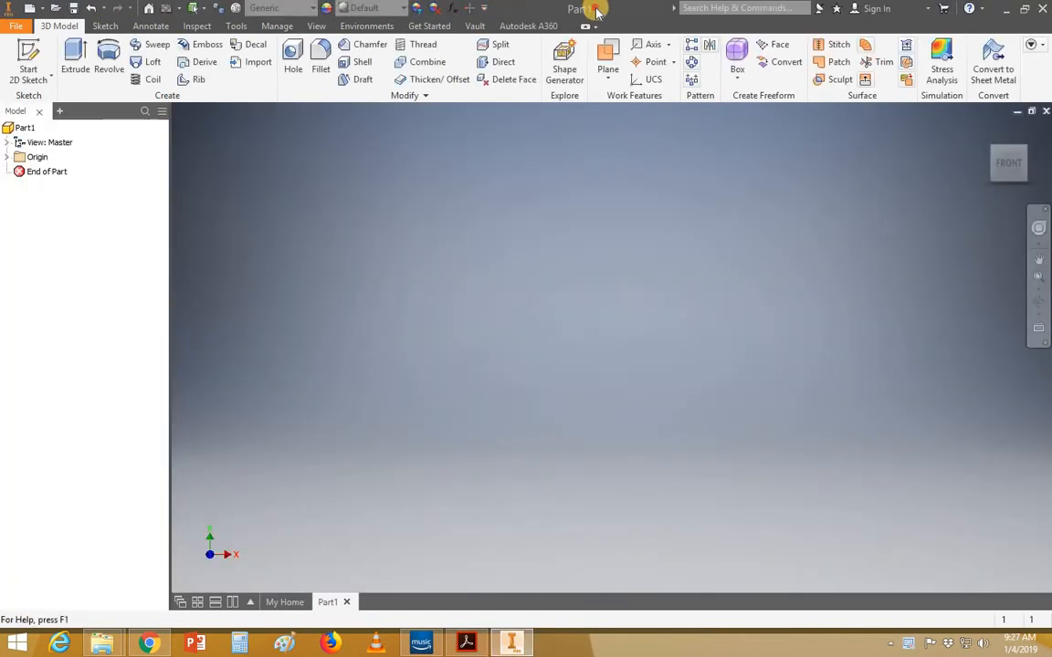
double_click(584, 10)
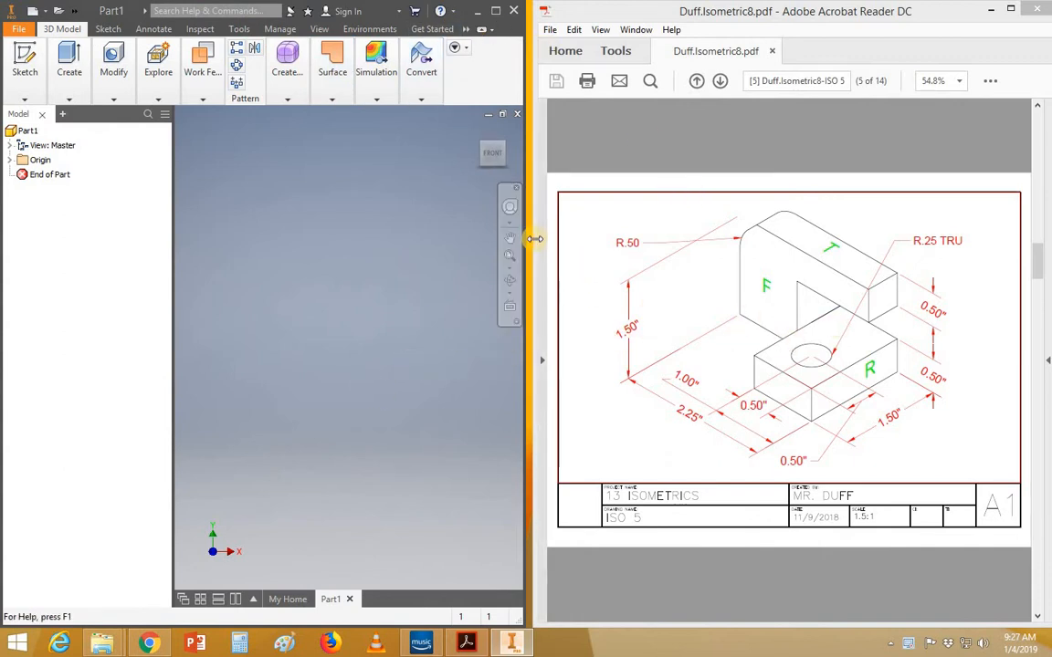
left_click_drag(537, 234, 652, 260)
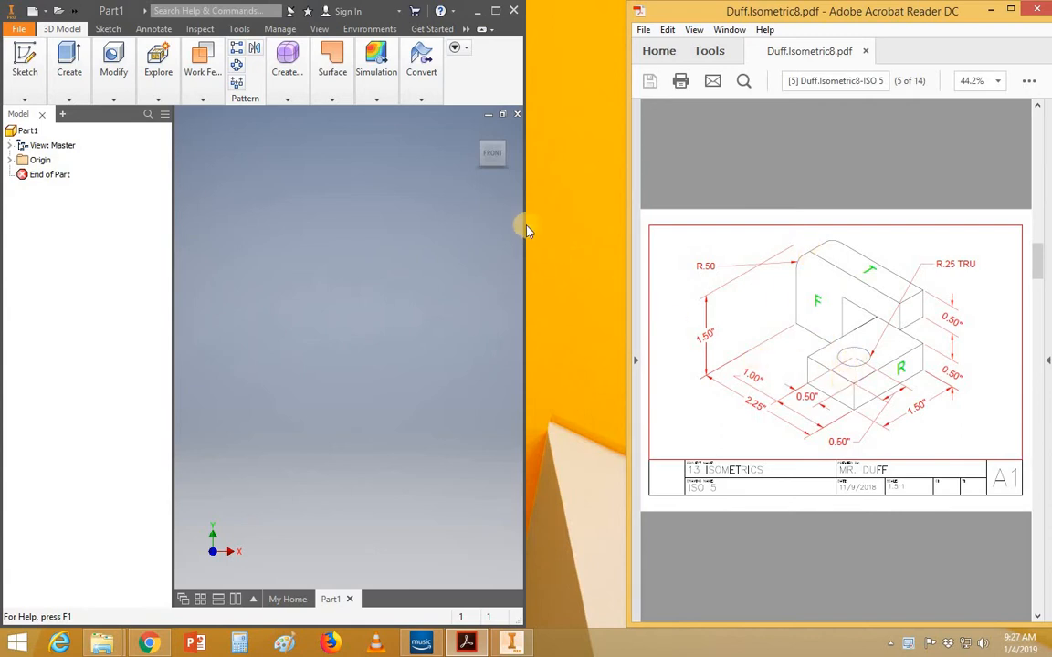
left_click_drag(523, 224, 619, 223)
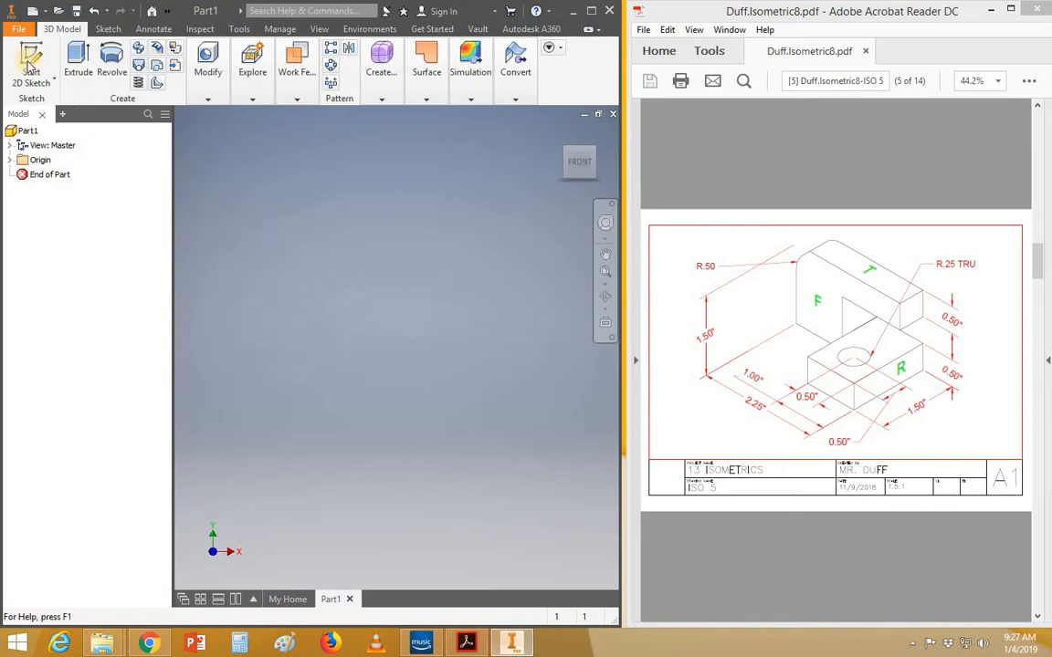
Start a 2D sketch on the front (XY) plane and draw a 1.5 in vertical line up from the origin
left_click(30, 64)
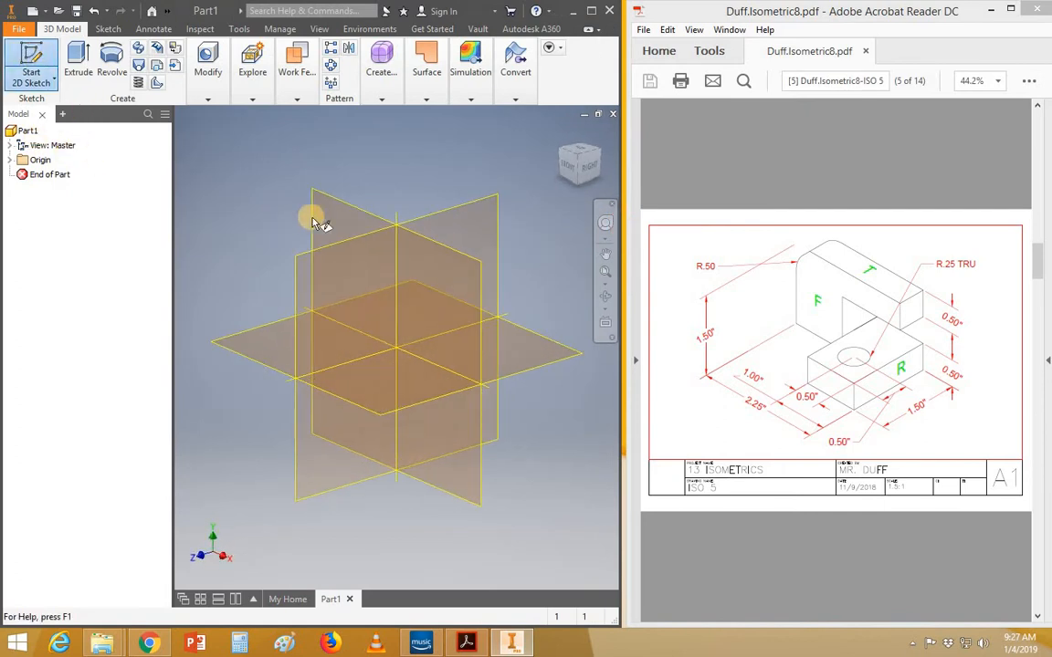
left_click(359, 212)
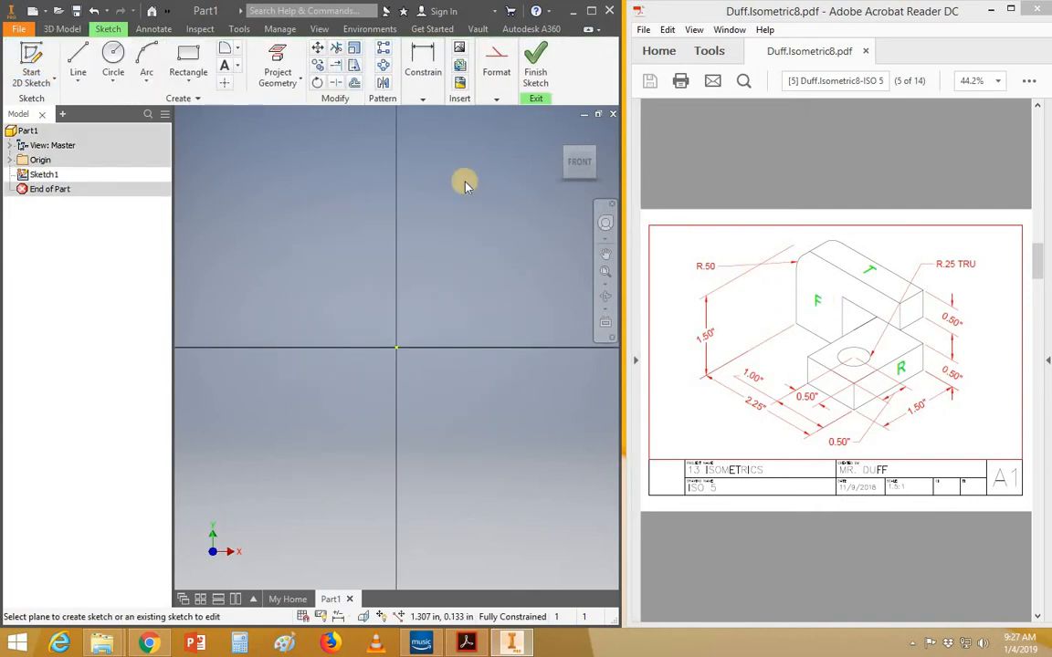
left_click(77, 64)
left_click(393, 346)
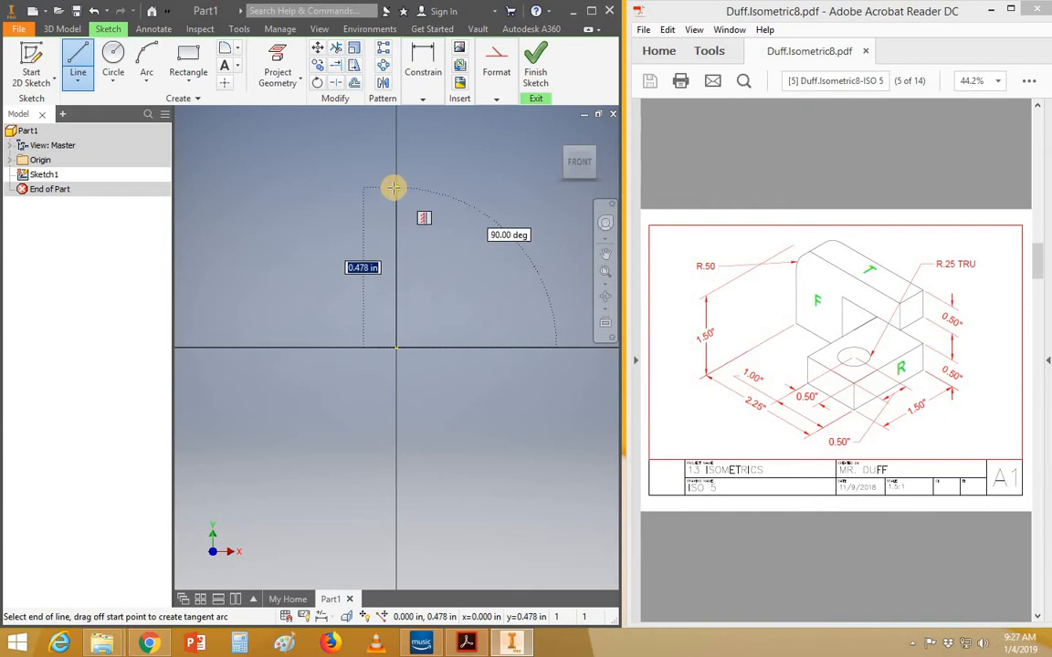
type("1.135")
key("Return")
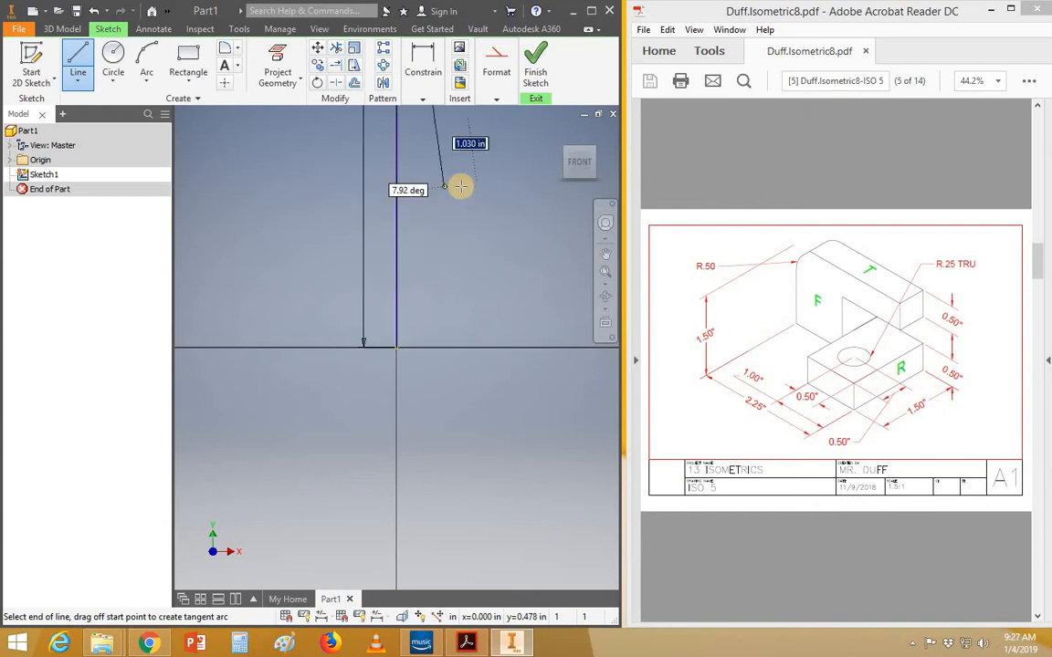
Continue the profile with a 2.25 in horizontal top line and a 0.5 in vertical line down from its far end
scroll(506, 187, "up", 8)
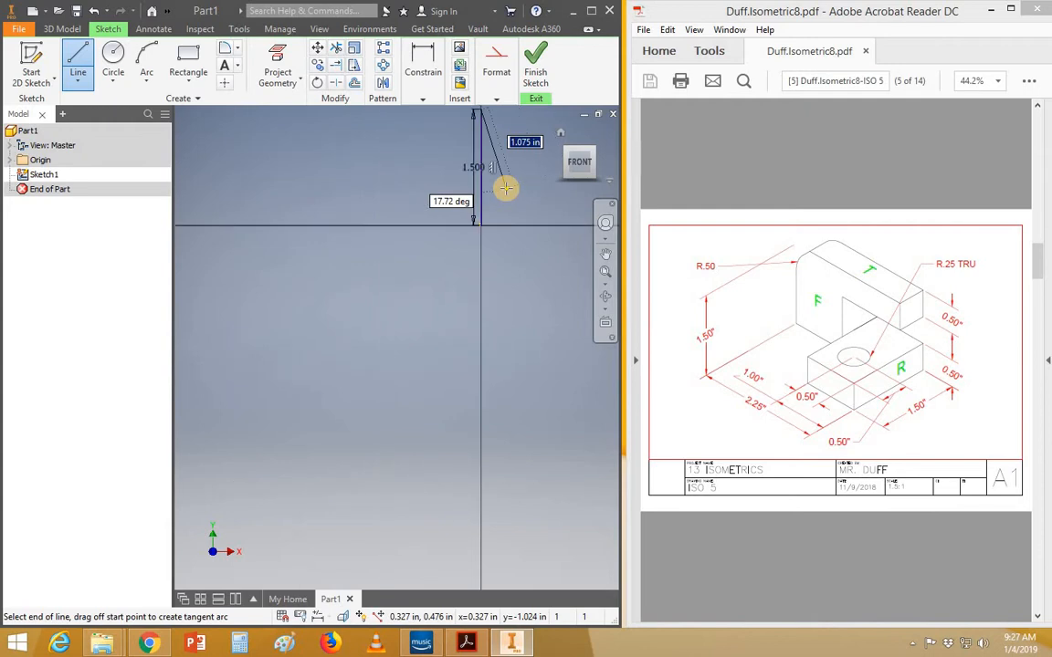
middle_click_drag(443, 247, 370, 295)
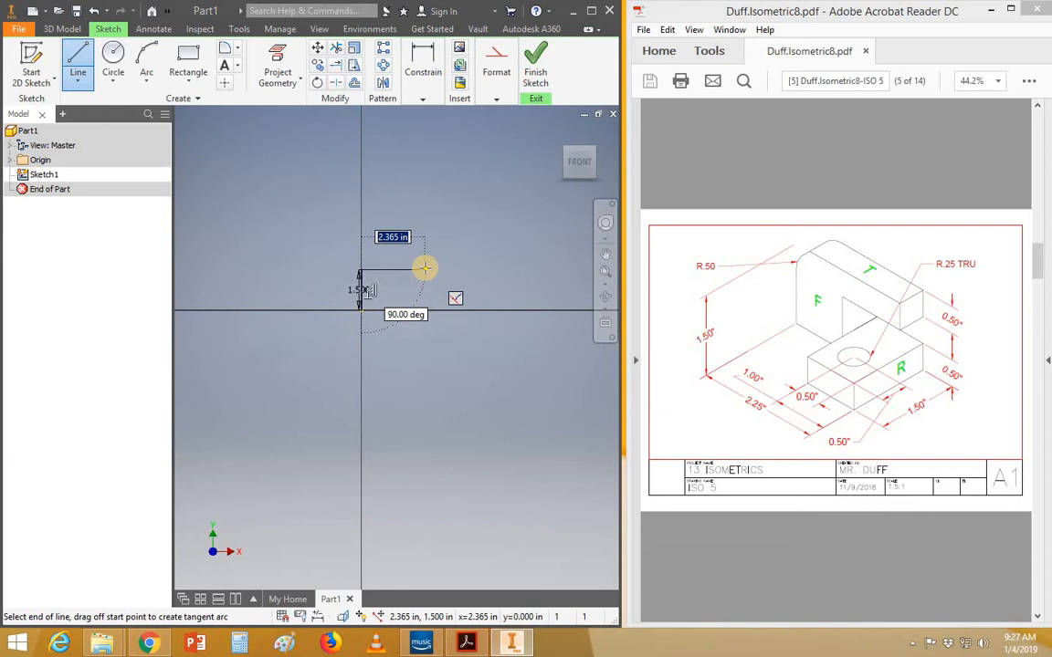
type("2.25")
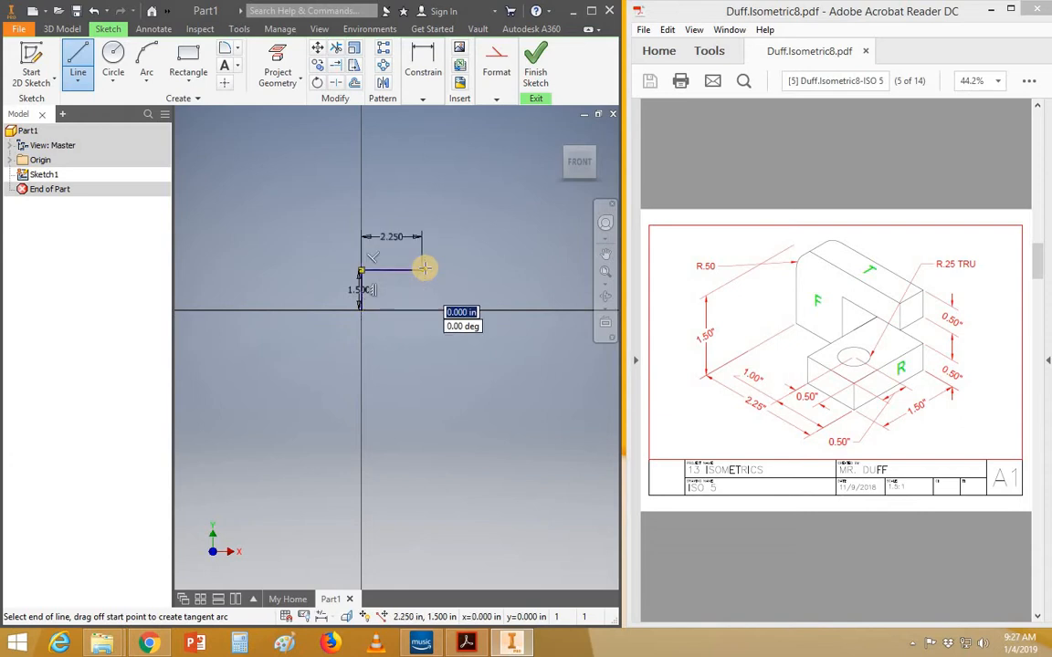
key("Return")
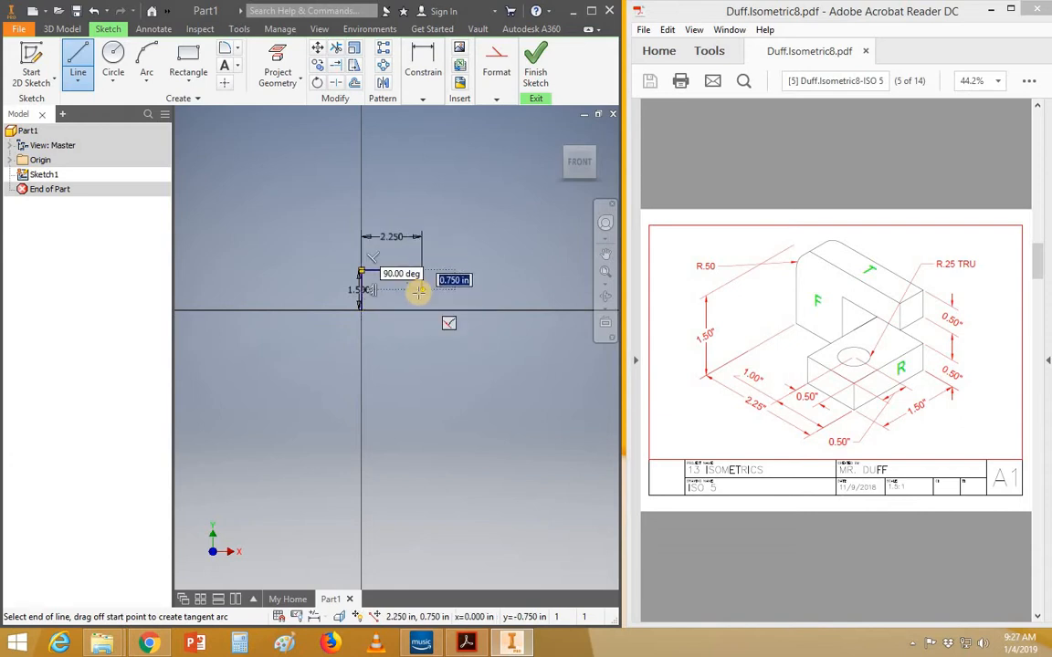
type(".25")
key("Return")
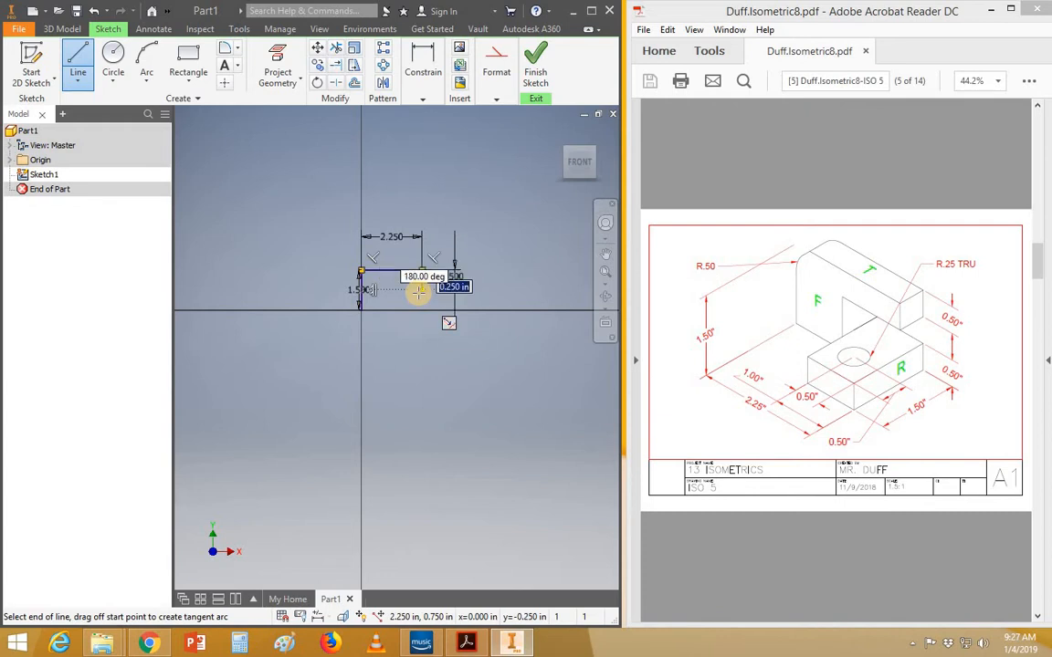
key("Escape")
Draw a 1.25 in horizontal line from the origin along the base of the profile
scroll(352, 305, "up", 3)
scroll(353, 305, "down", 4)
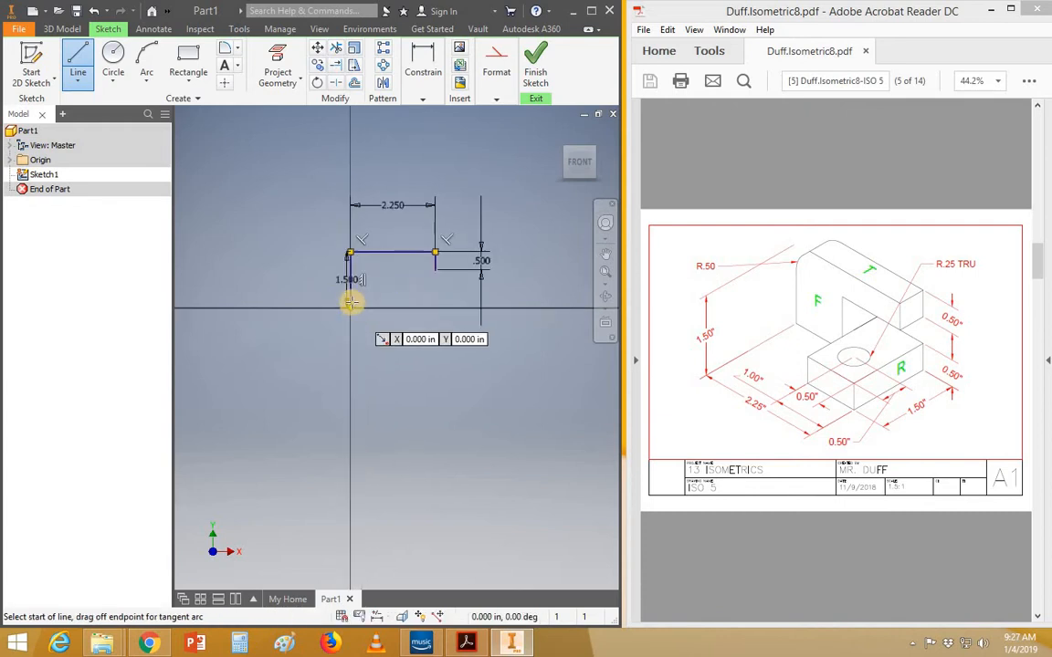
left_click(351, 307)
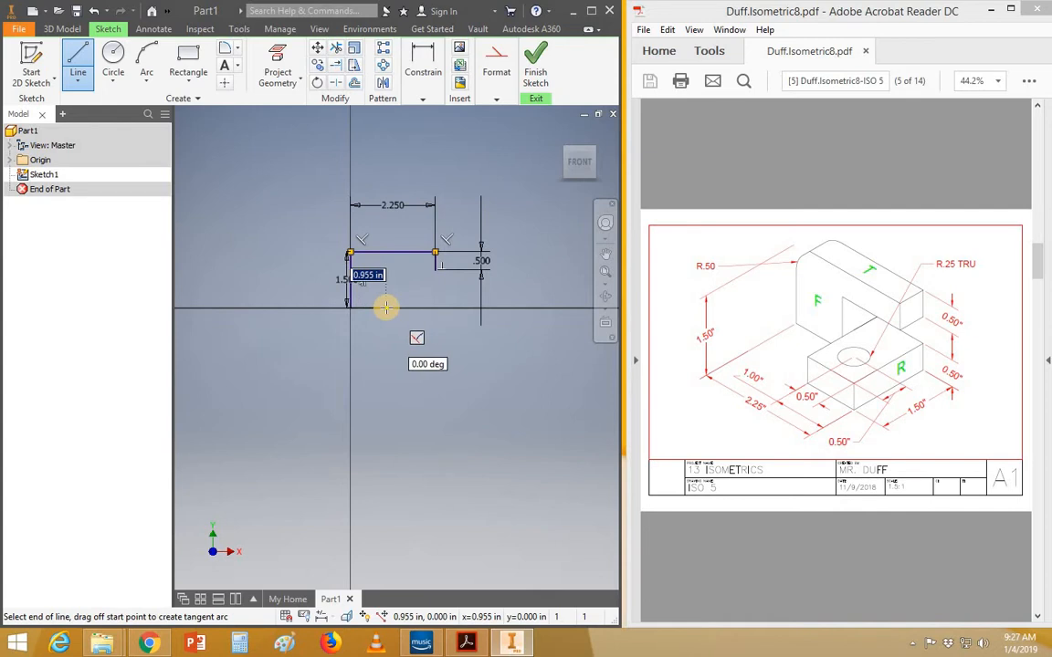
type("1")
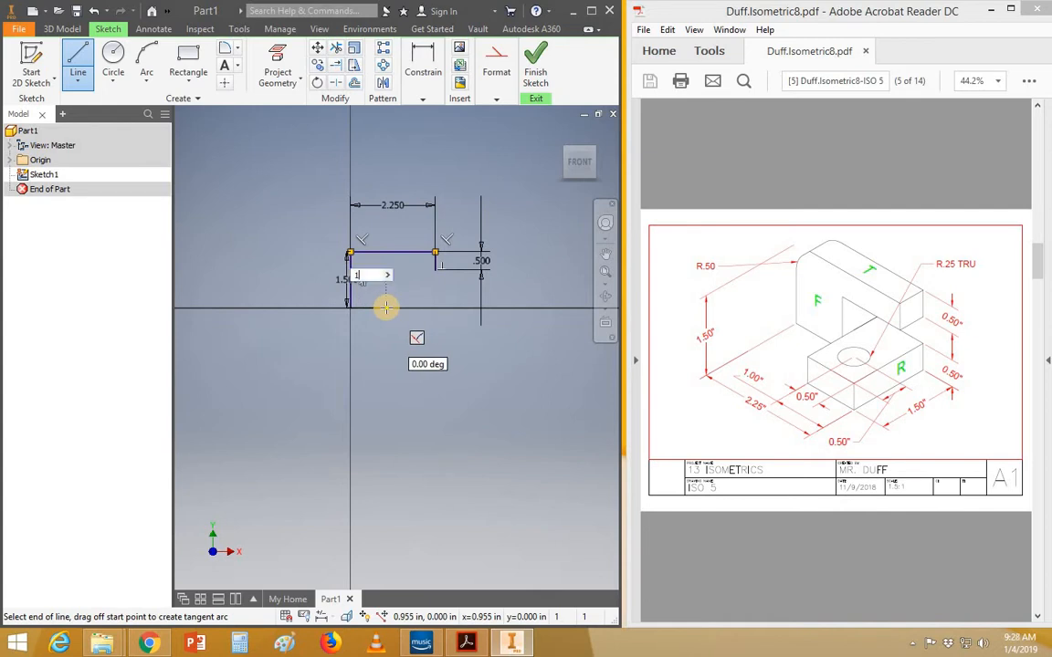
type(".25")
key("Return")
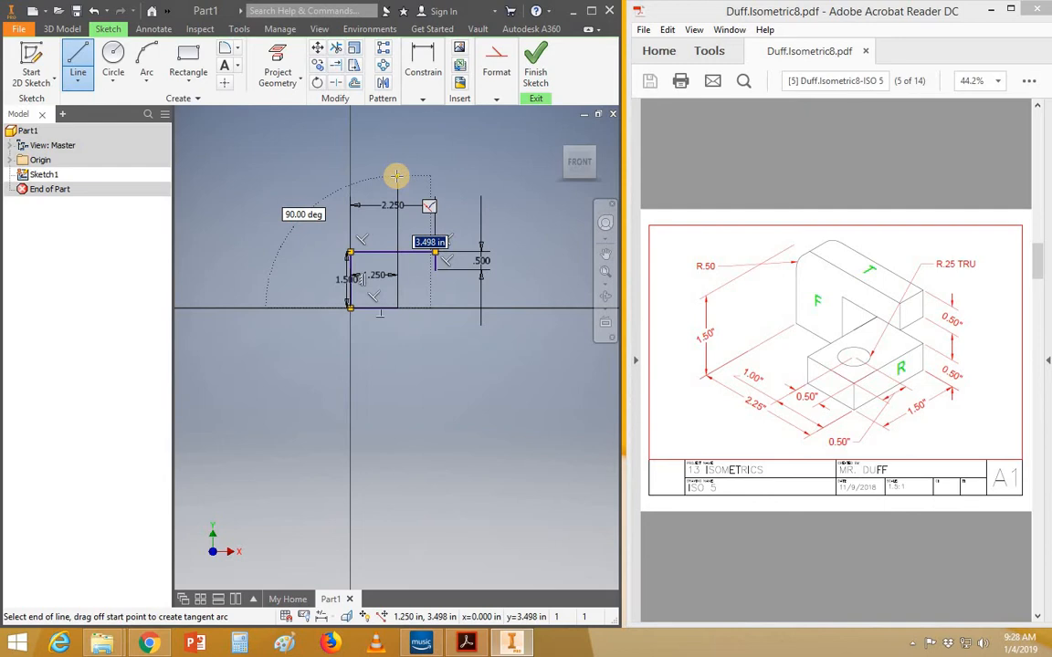
Close the profile with a 1 in vertical line up from the base and a horizontal line to the short edge's lower end
left_click(397, 269)
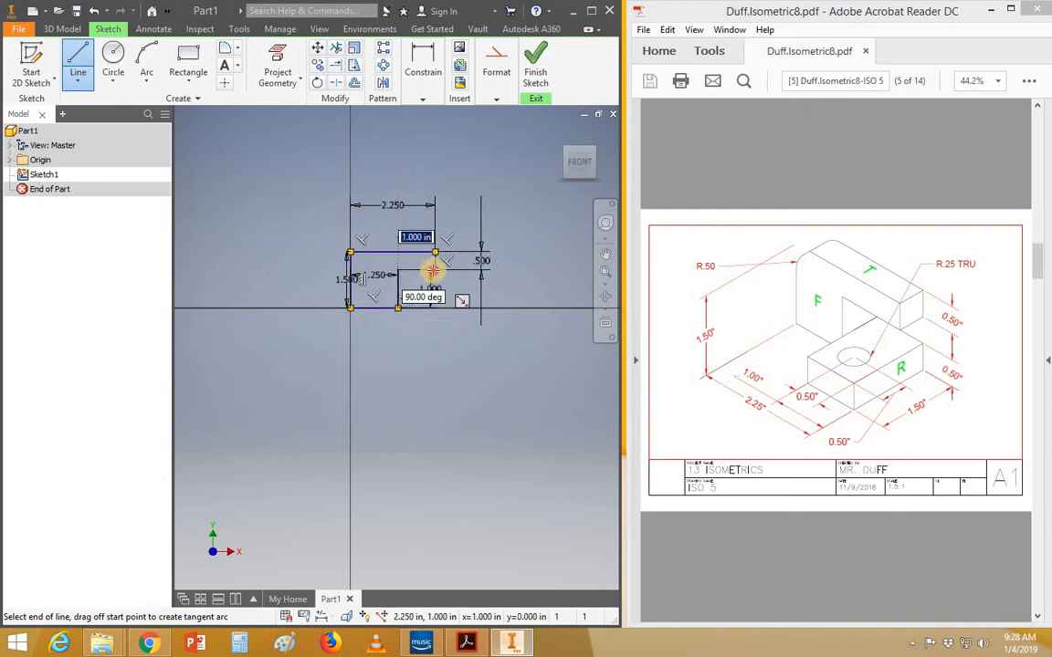
left_click(434, 270)
key("Escape")
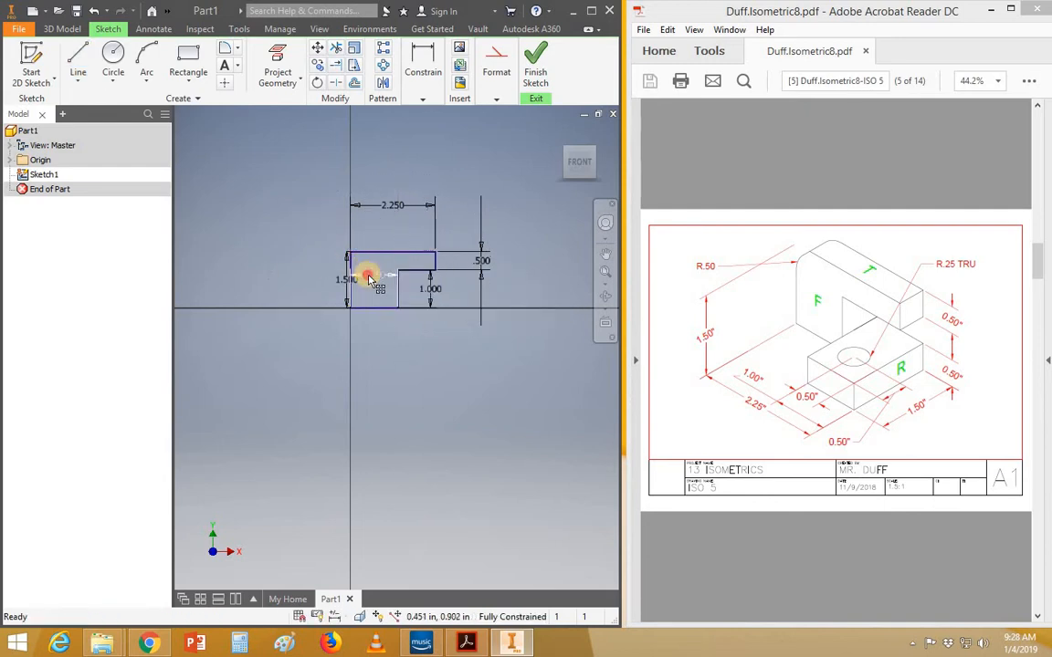
Move the 1.25, 1.5 and 1 in dimensions clear of the profile and maximize the modelling window
left_click_drag(370, 279, 364, 323)
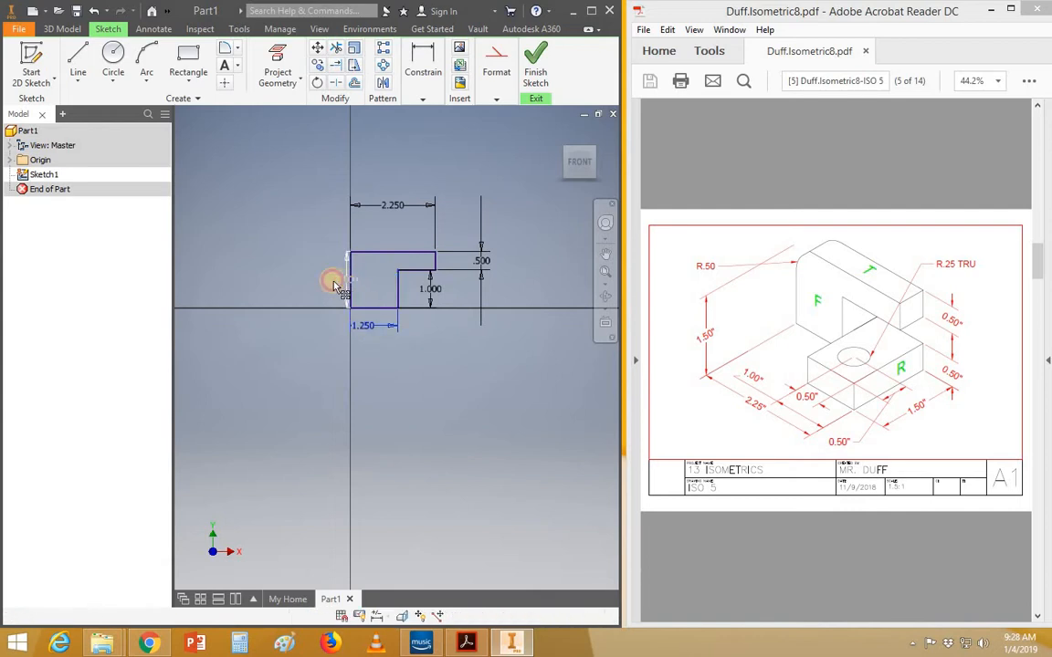
left_click_drag(333, 282, 325, 282)
left_click_drag(432, 289, 481, 296)
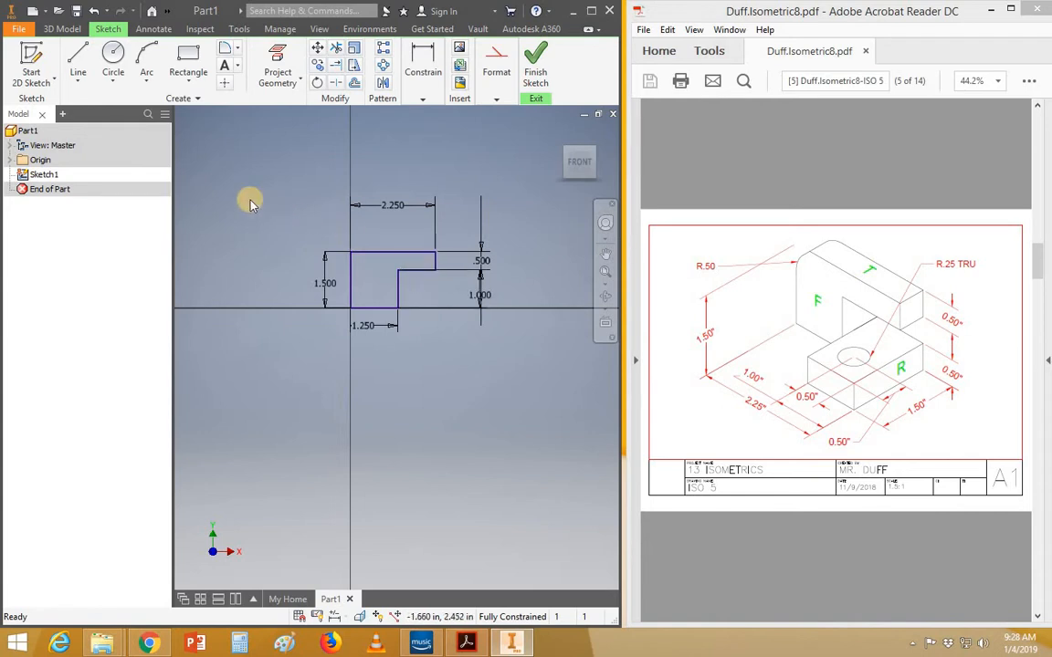
double_click(522, 9)
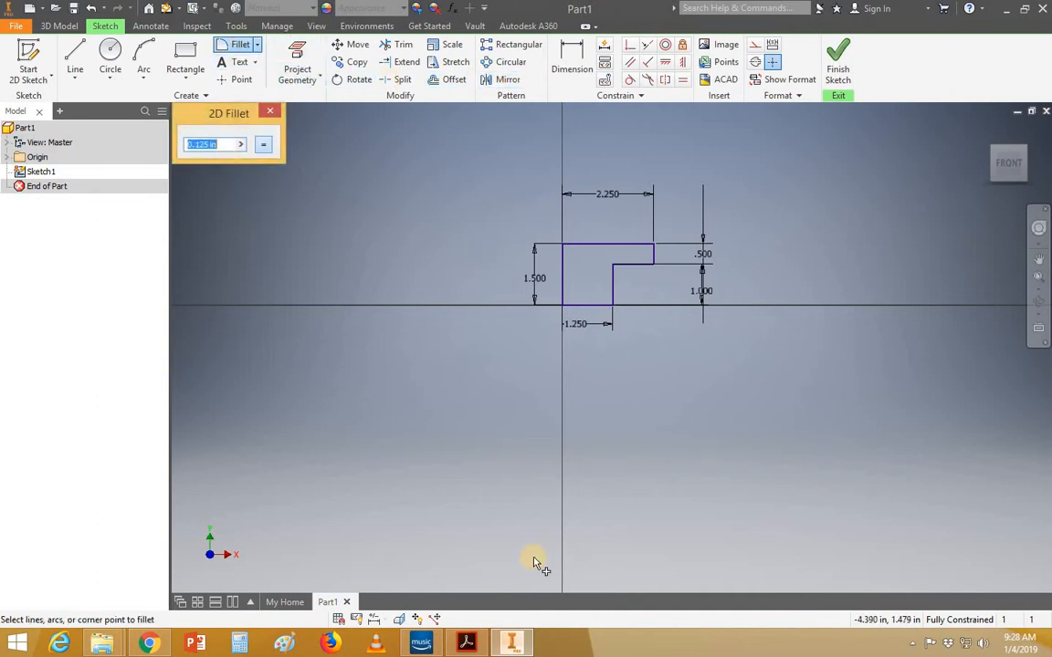
Try a 0.5 in sketch fillet on the profile's upper-left corner, as in the PDF drawing, and undo it
left_click(467, 645)
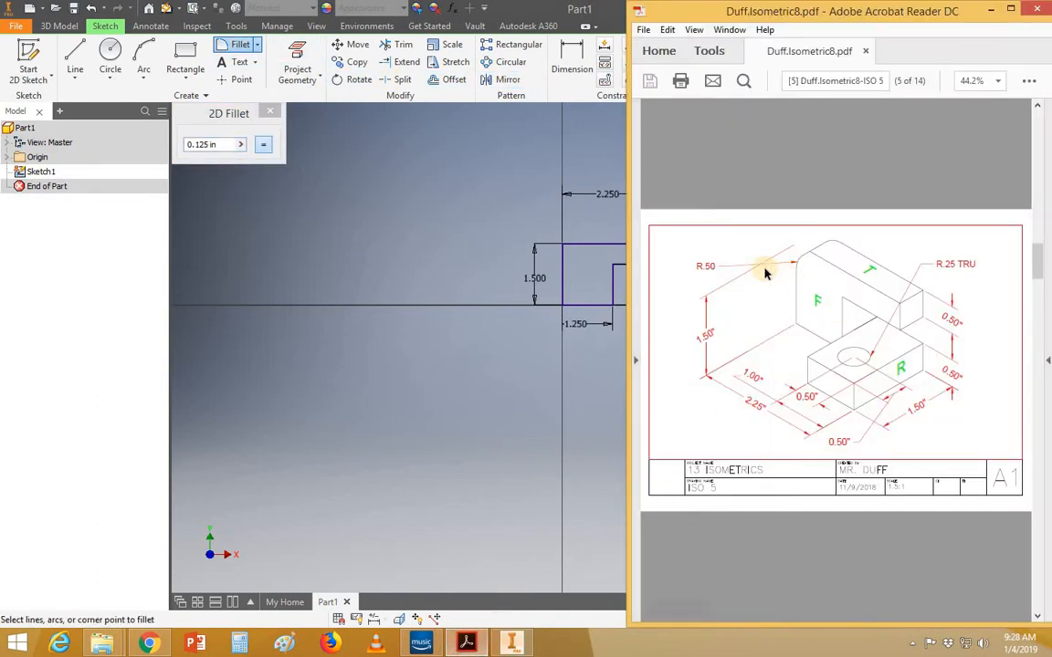
left_click(95, 141)
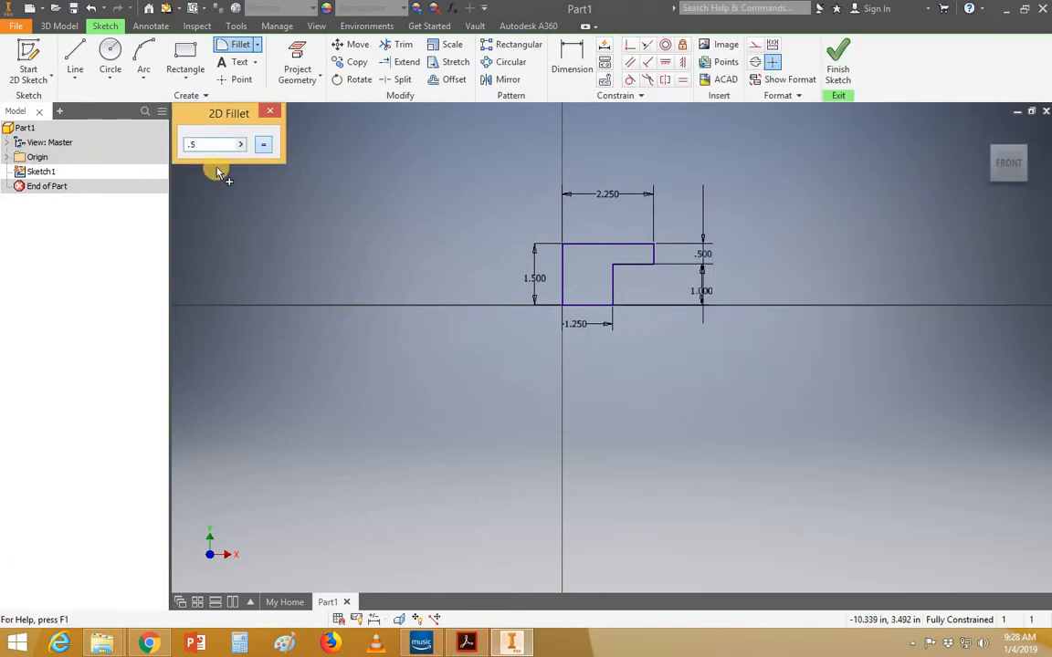
left_click(563, 244)
key("Escape")
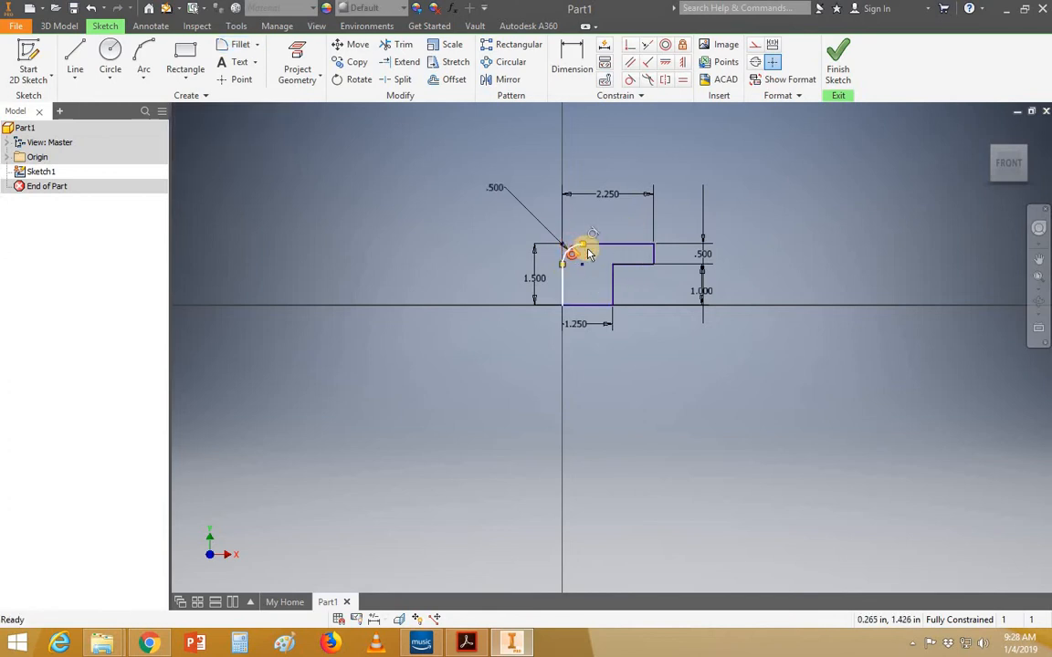
scroll(577, 244, "down", 3)
scroll(589, 247, "up", 6)
scroll(589, 246, "up", 3)
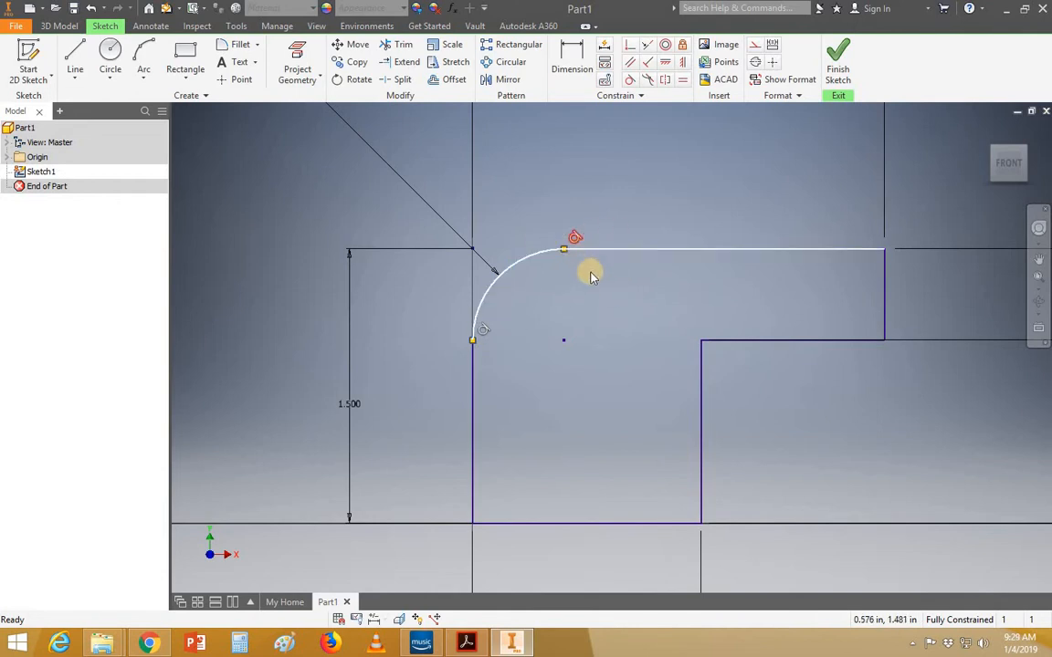
scroll(593, 265, "down", 4)
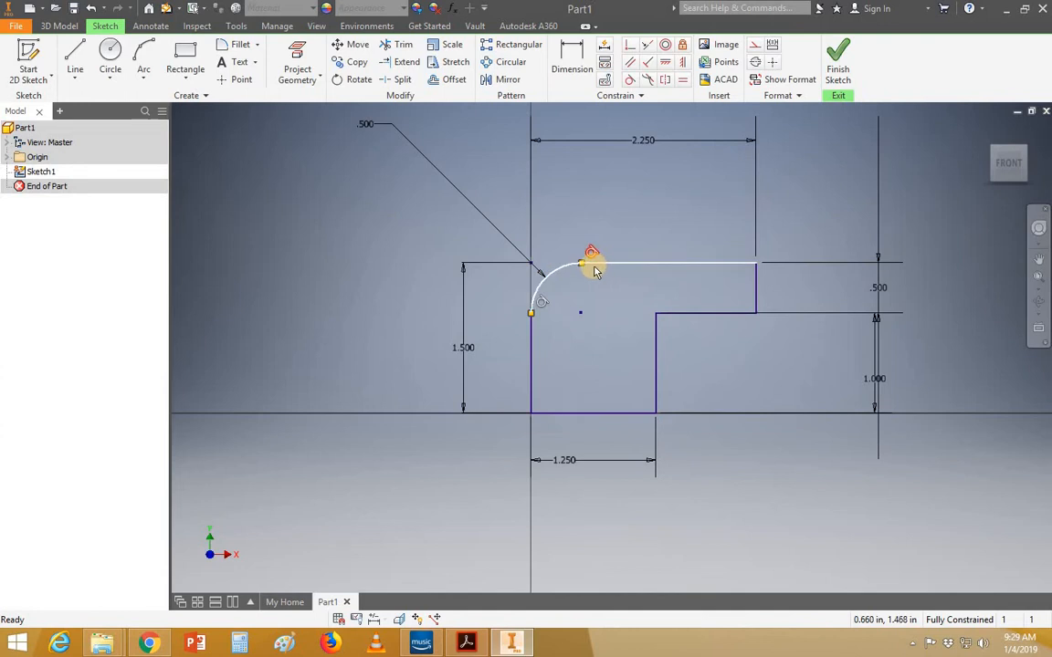
key("ctrl+z")
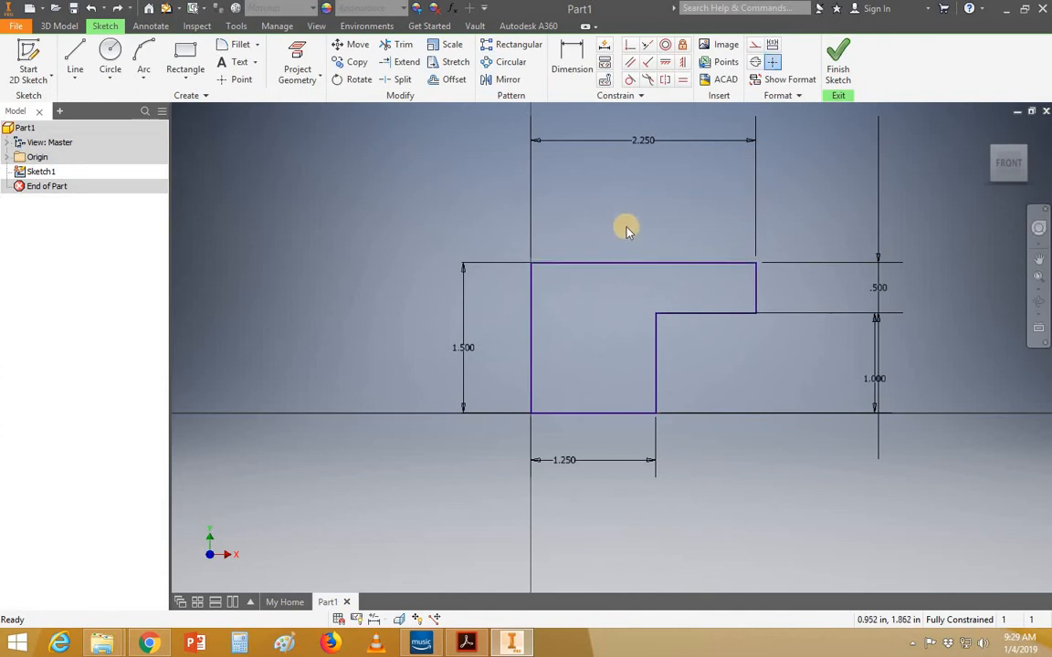
Finish the front profile sketch and extrude it 0.5 in, the thickness read from the PDF drawing
left_click(837, 61)
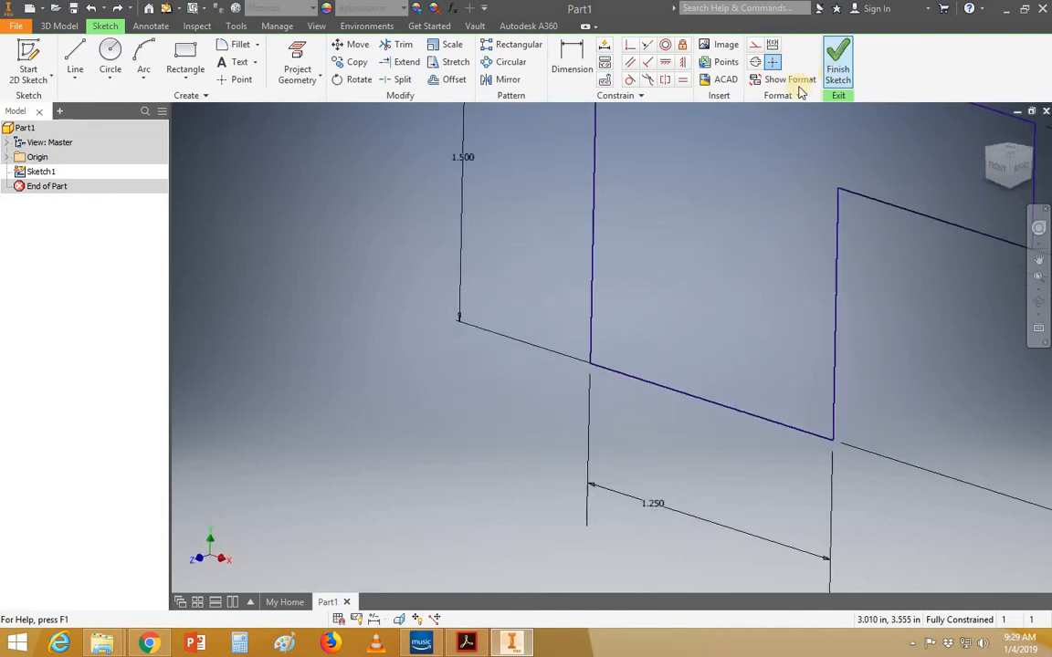
middle_click_drag(769, 216, 544, 324)
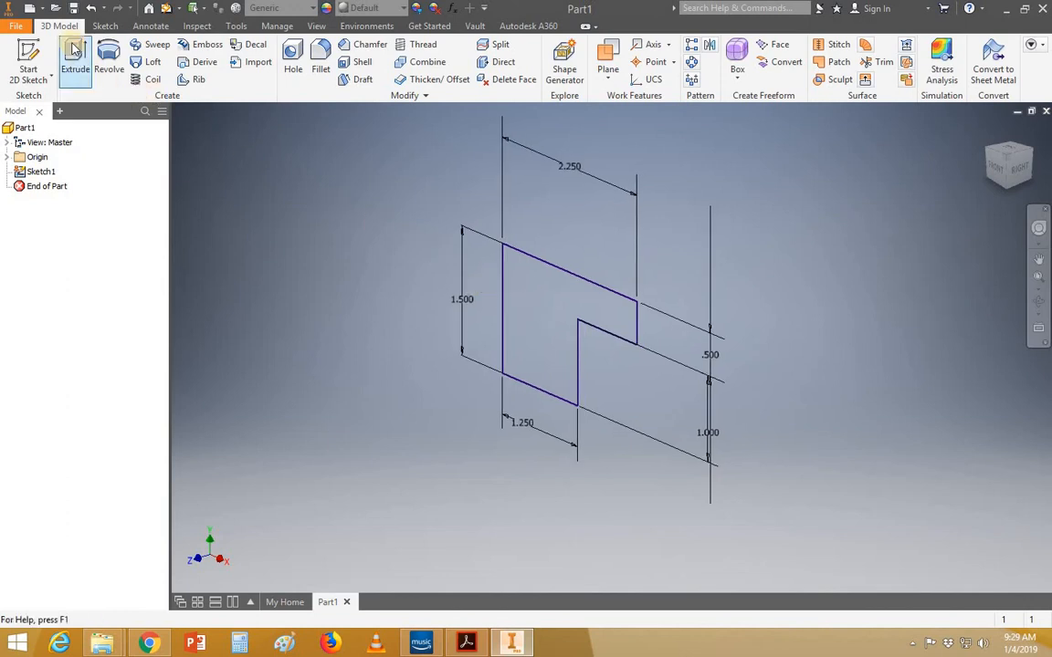
left_click(75, 52)
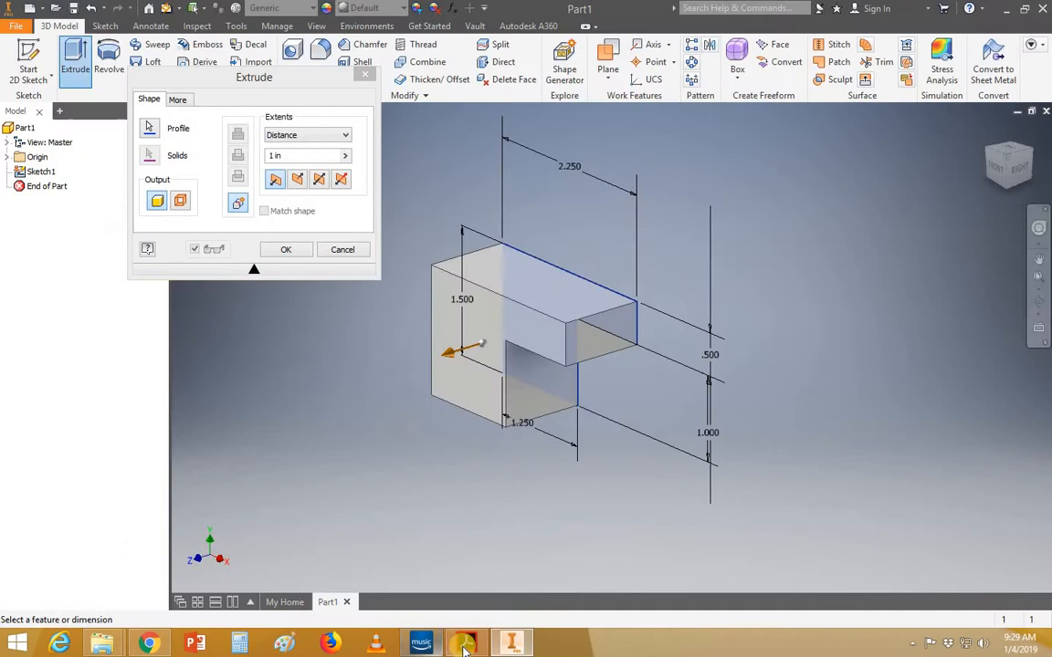
left_click(465, 645)
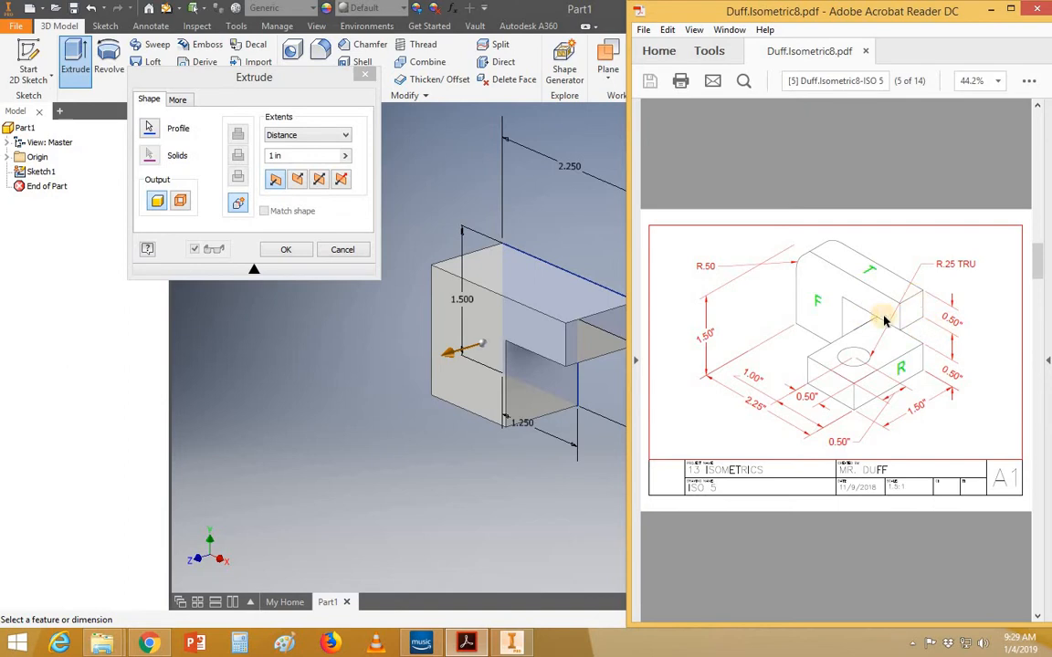
left_click(318, 160)
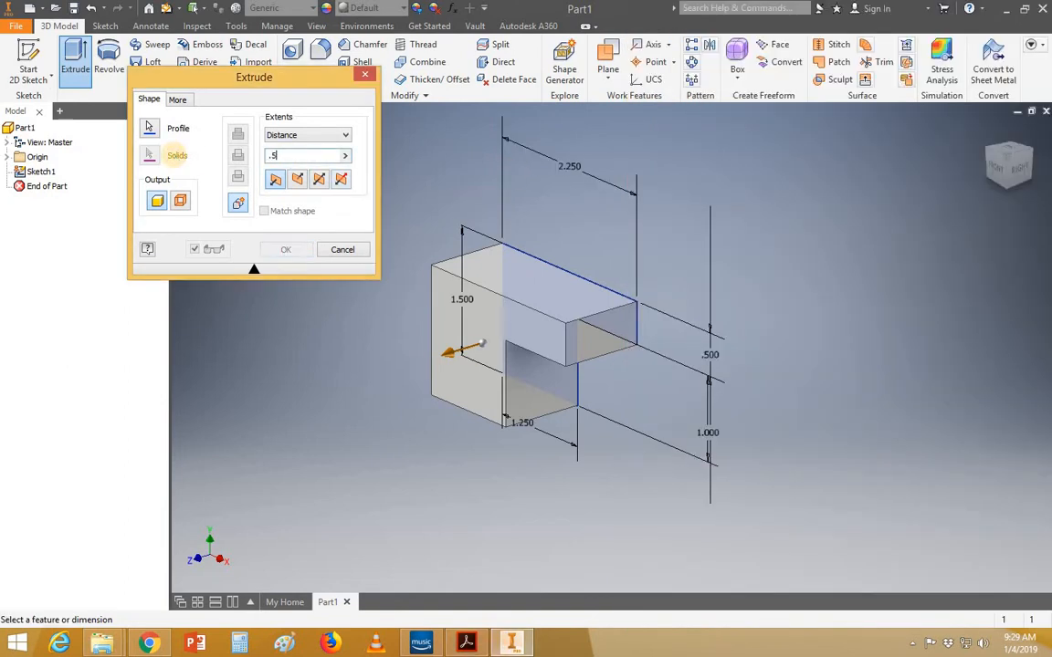
type(".5")
key("Return")
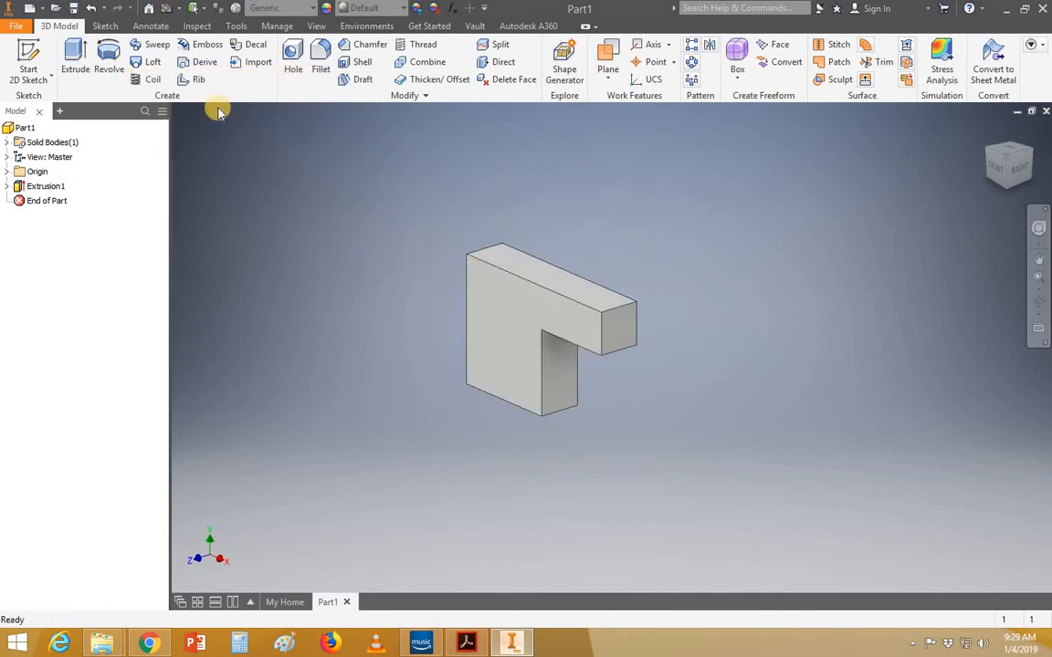
Try a 0.5 in fillet on both upper end edges of the extruded body and cancel it
left_click(320, 62)
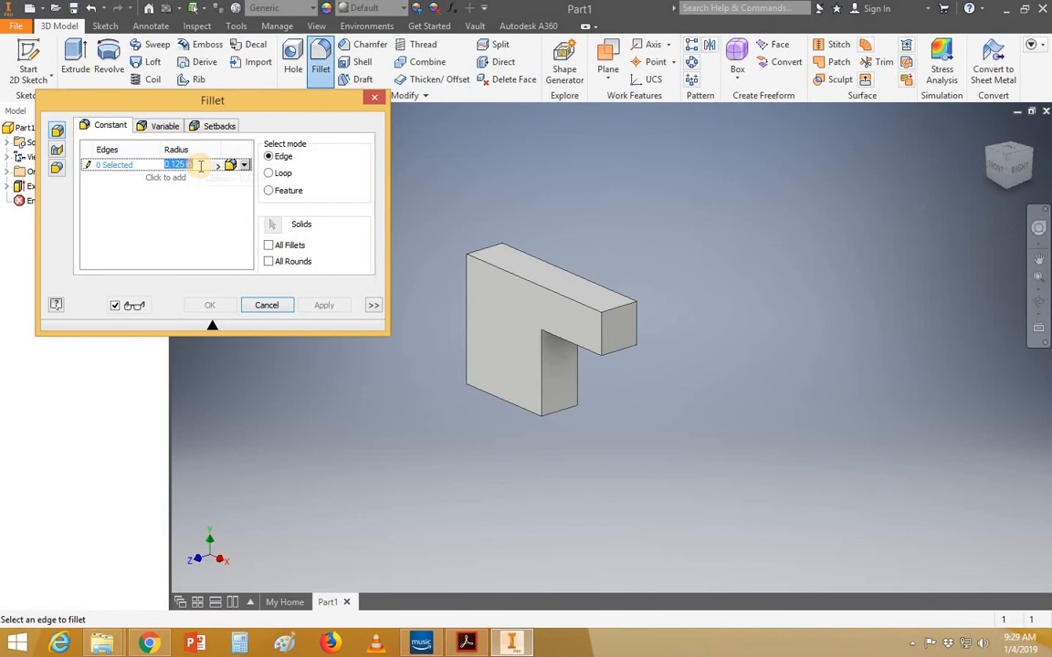
key("BackSpace")
left_click(212, 251)
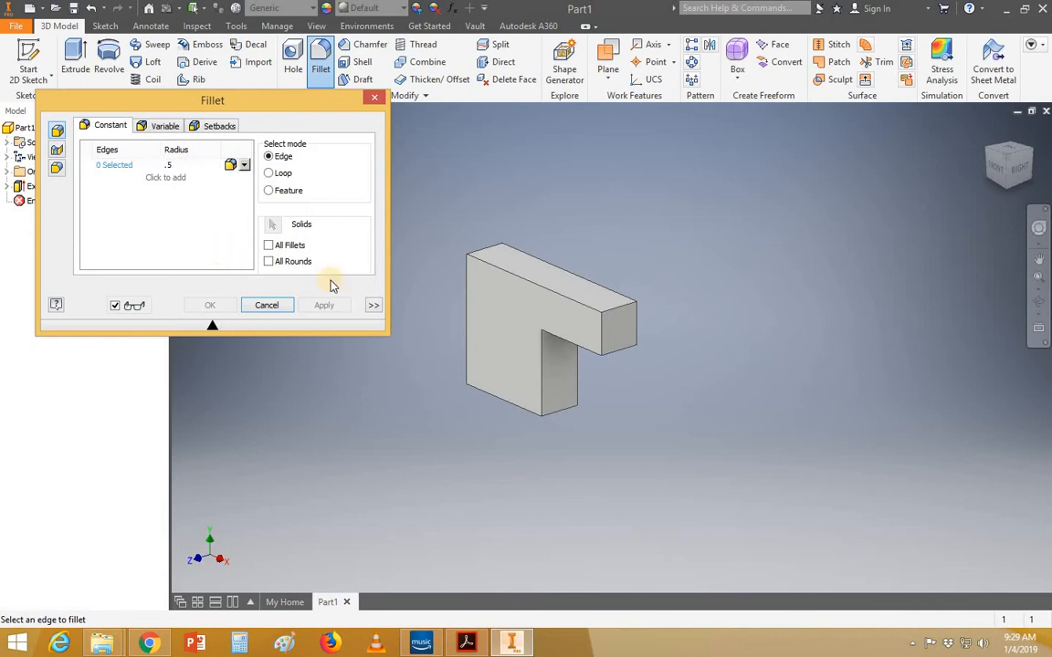
left_click(485, 253)
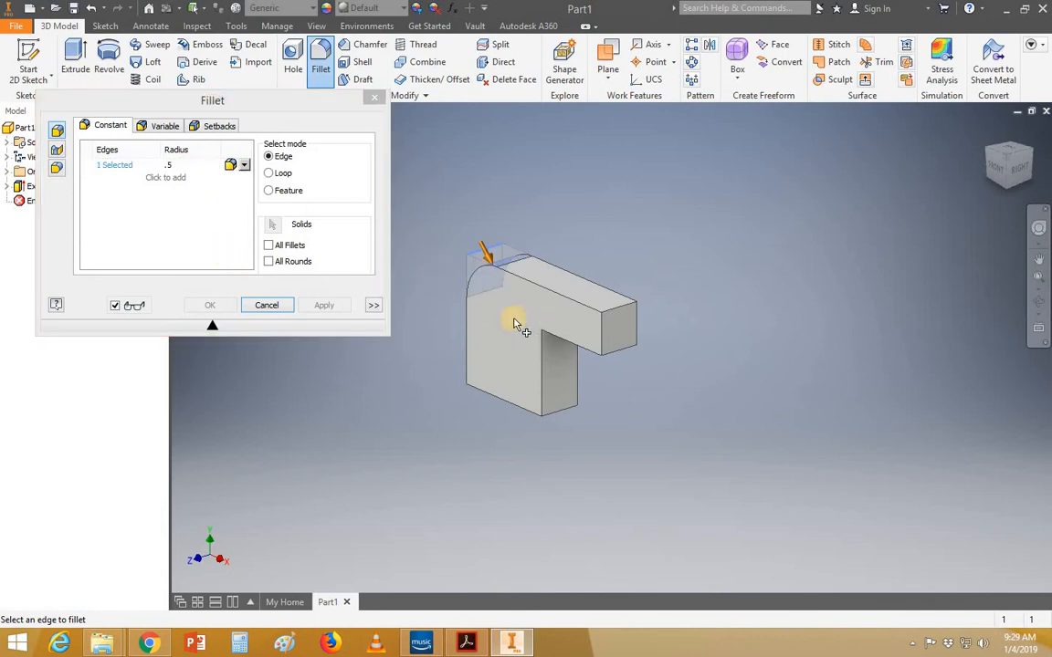
left_click(617, 315)
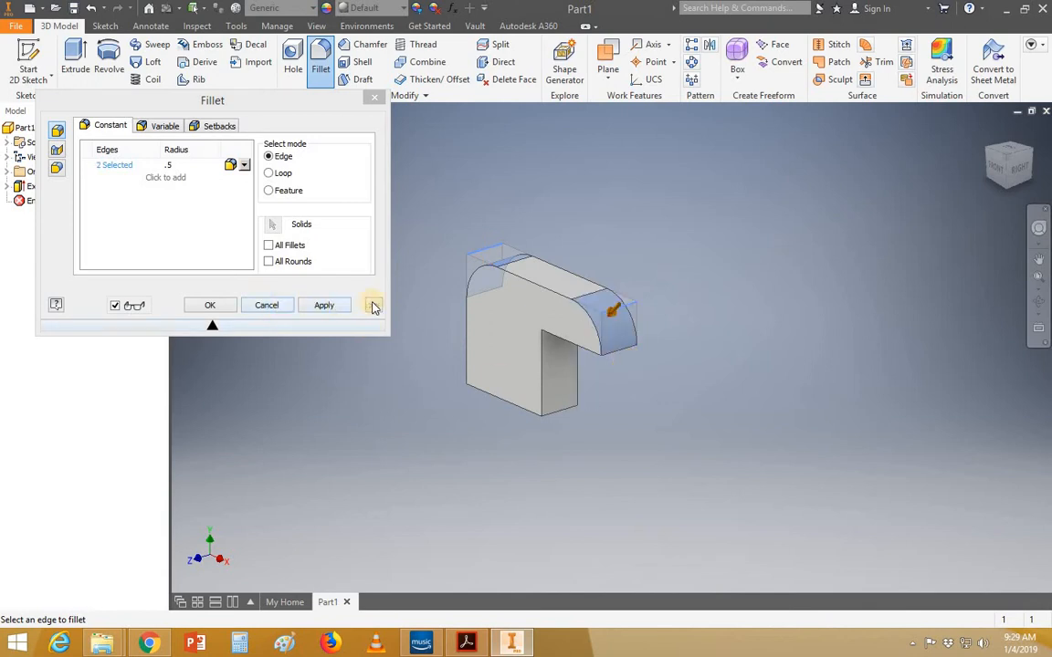
left_click(267, 307)
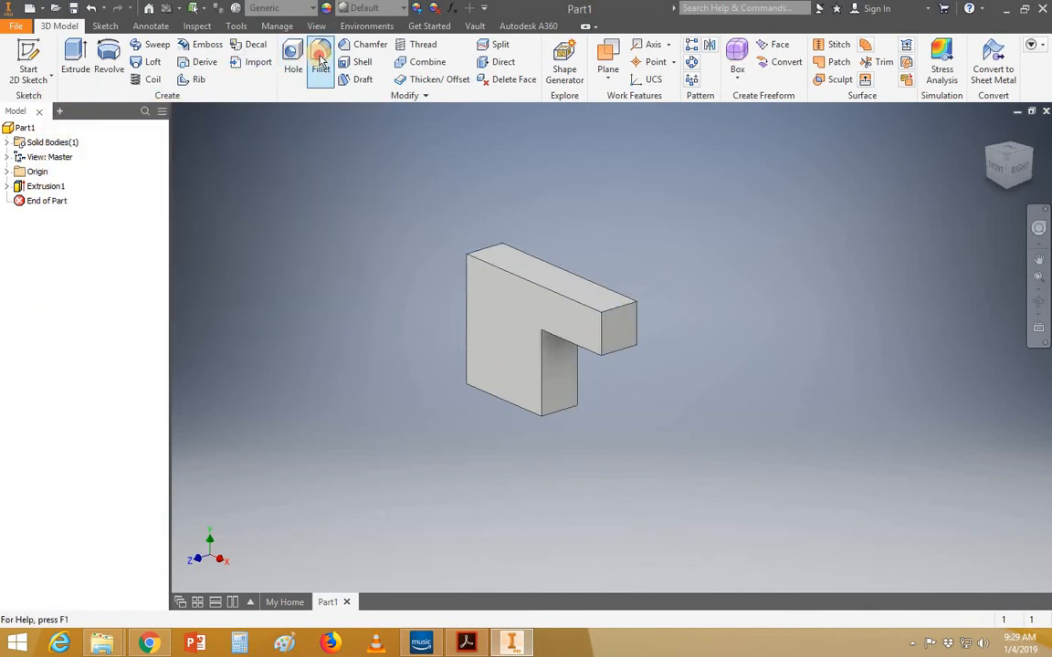
Fillet only the upper-left edge of the extruded body with a 0.5 in radius
left_click(319, 65)
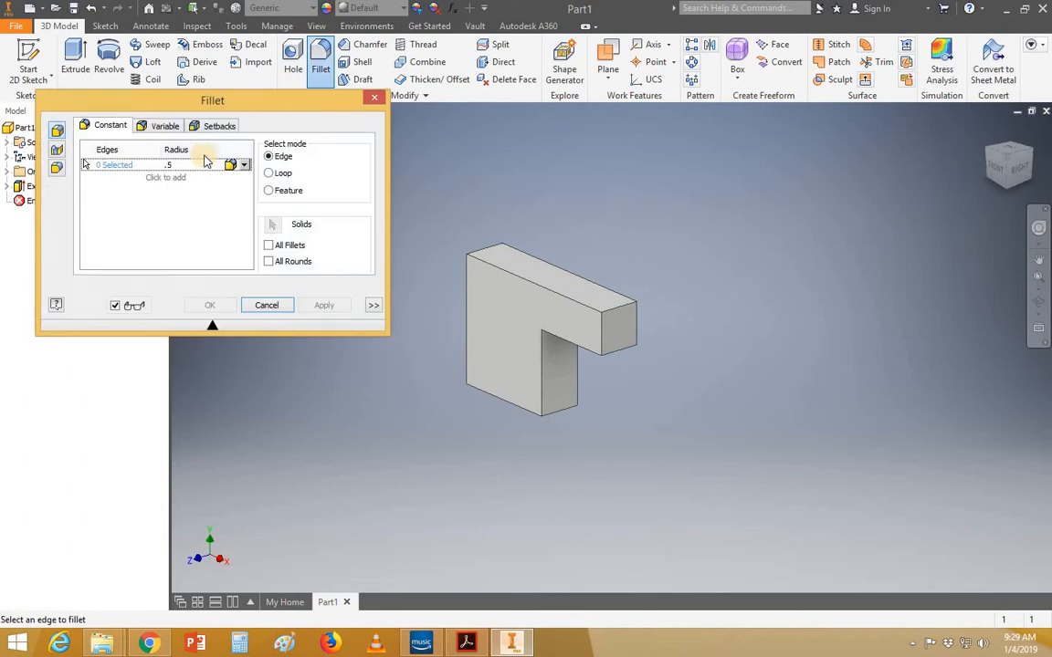
left_click(484, 250)
left_click(326, 306)
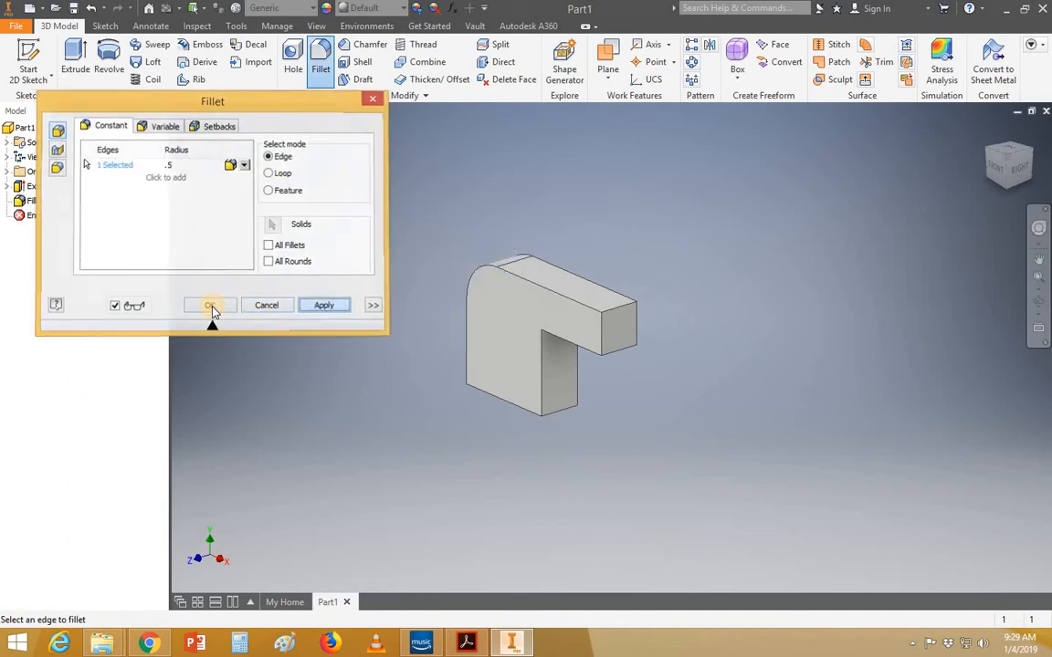
left_click(267, 304)
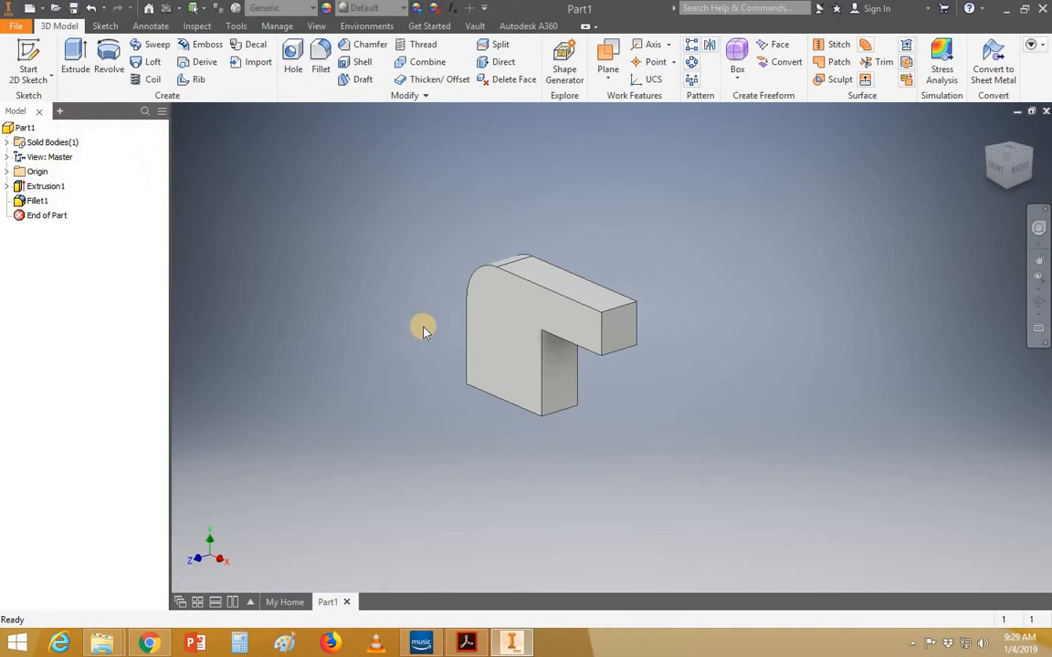
Arrange the modelling window side by side with the PDF drawing, widened up to the PDF's edge
middle_click_drag(448, 324, 405, 344)
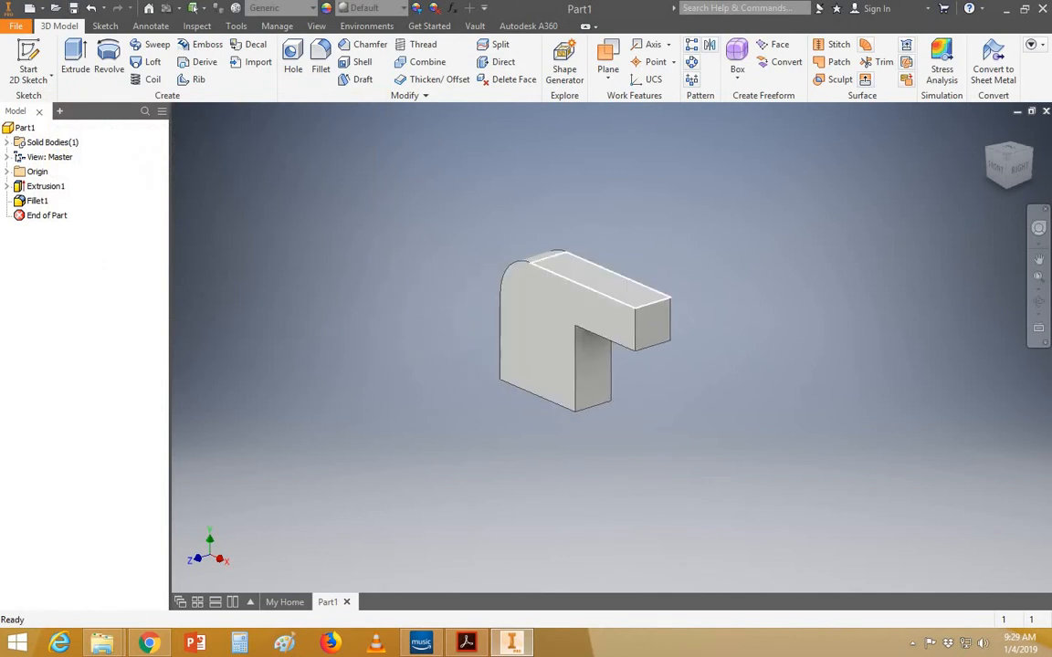
left_click_drag(584, 9, 3, 13)
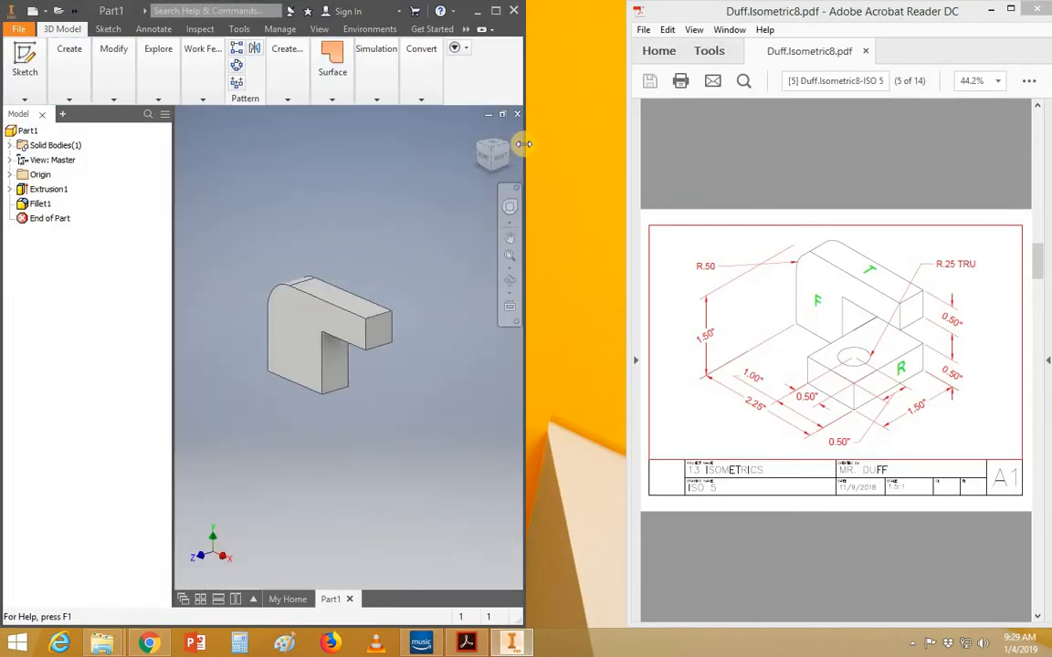
left_click_drag(534, 157, 617, 154)
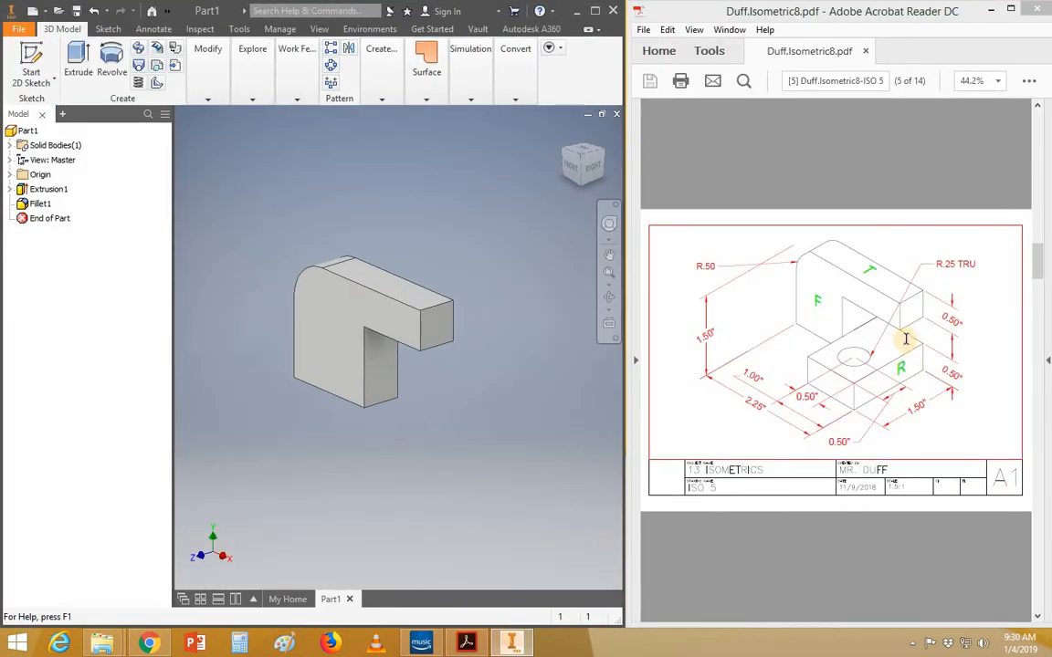
Start a new 2D sketch on the back face of the body and view it straight on
middle_click_drag(446, 364, 357, 348, "shift")
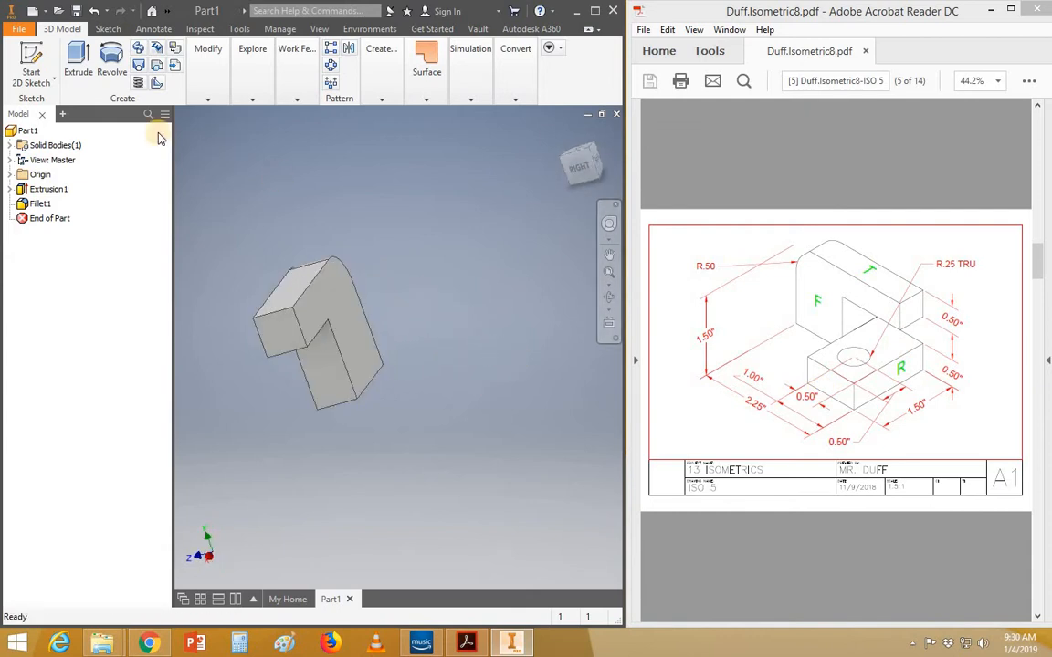
left_click(31, 64)
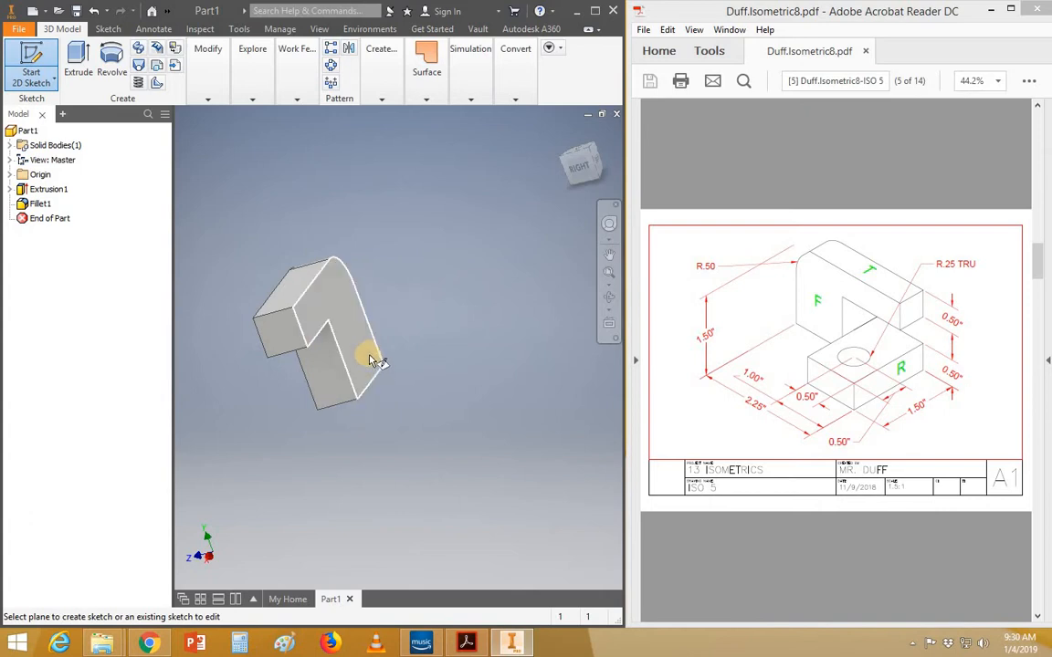
left_click(469, 429)
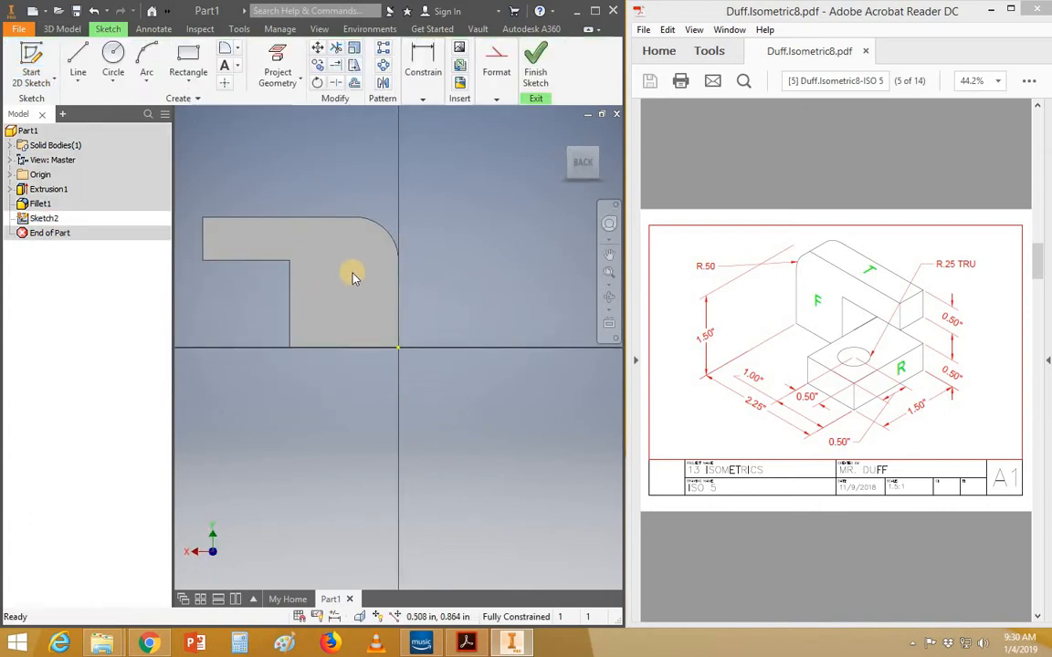
mouse_move(362, 389)
middle_mouse_down("shift")
mouse_move(463, 414)
mouse_move(404, 421)
middle_mouse_up("shift")
left_click_drag(353, 395, 343, 291)
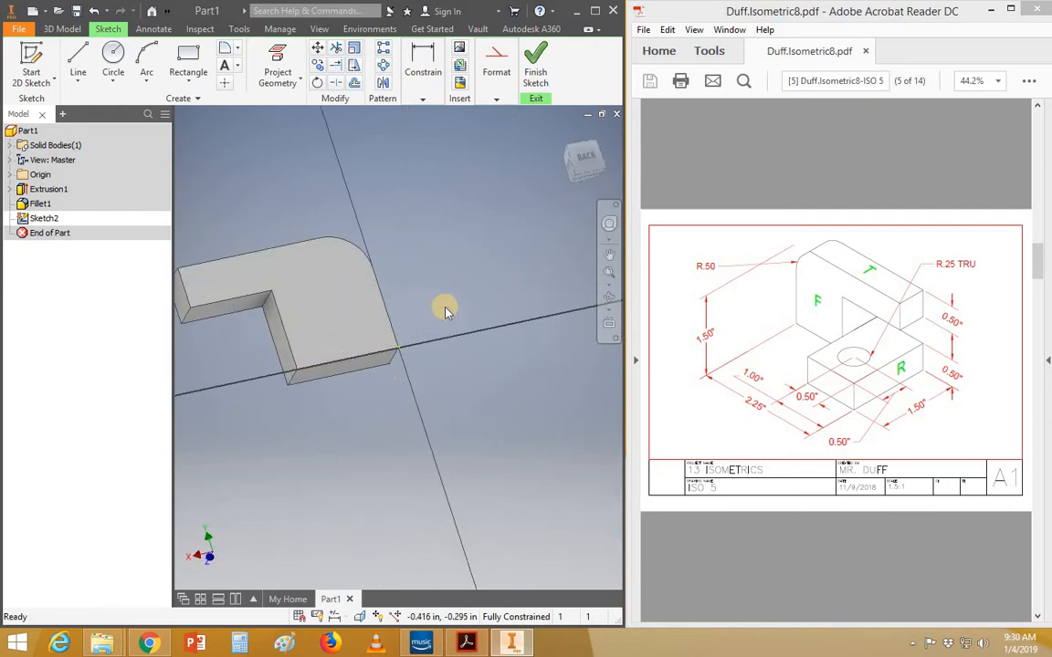
left_click(584, 159)
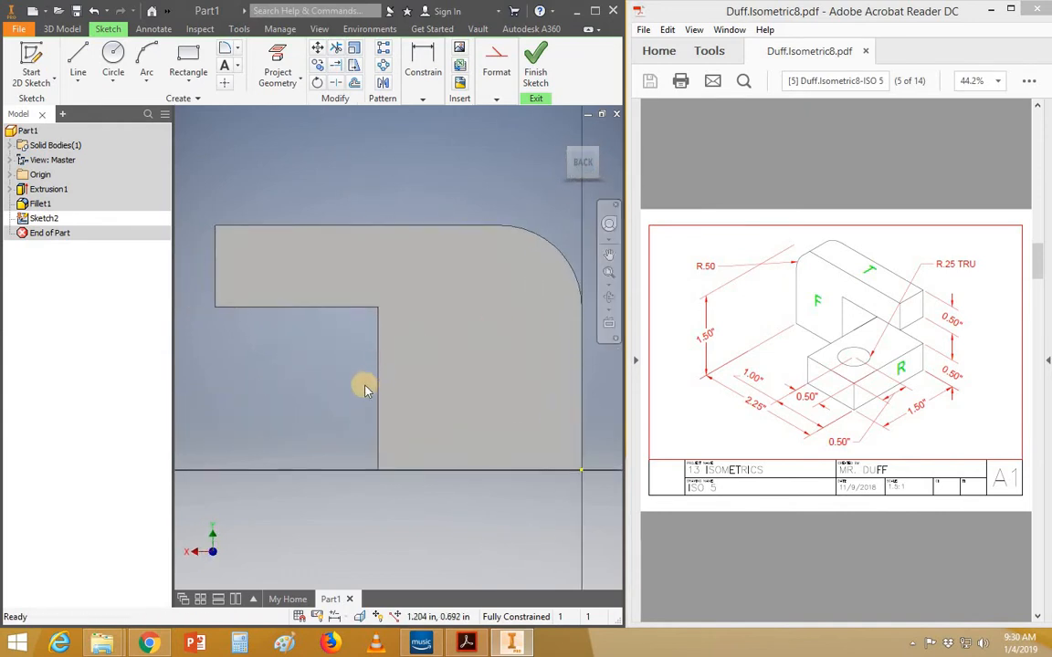
Sketch a rectangle from the leg's lower inner corner out to the arm's end and finish the sketch
left_click(188, 64)
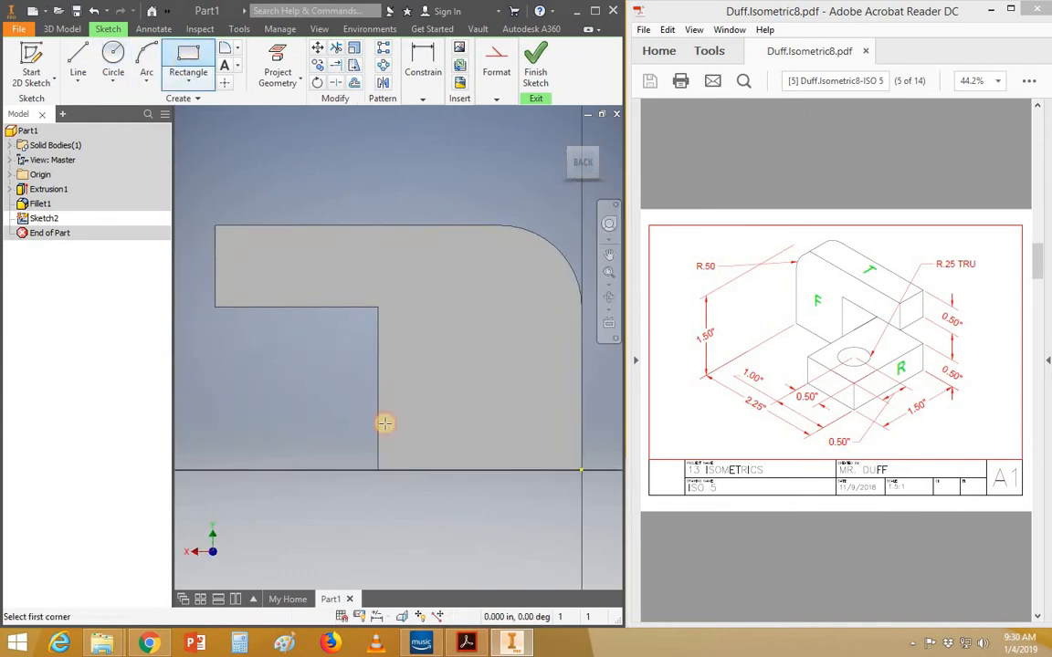
left_click(377, 471)
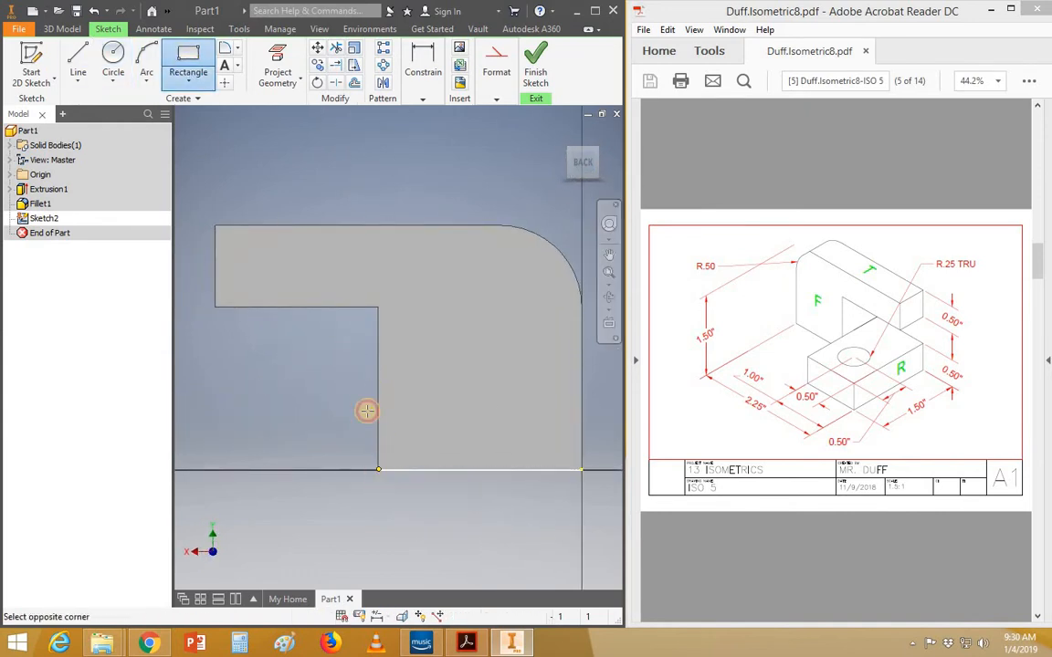
left_click(214, 408)
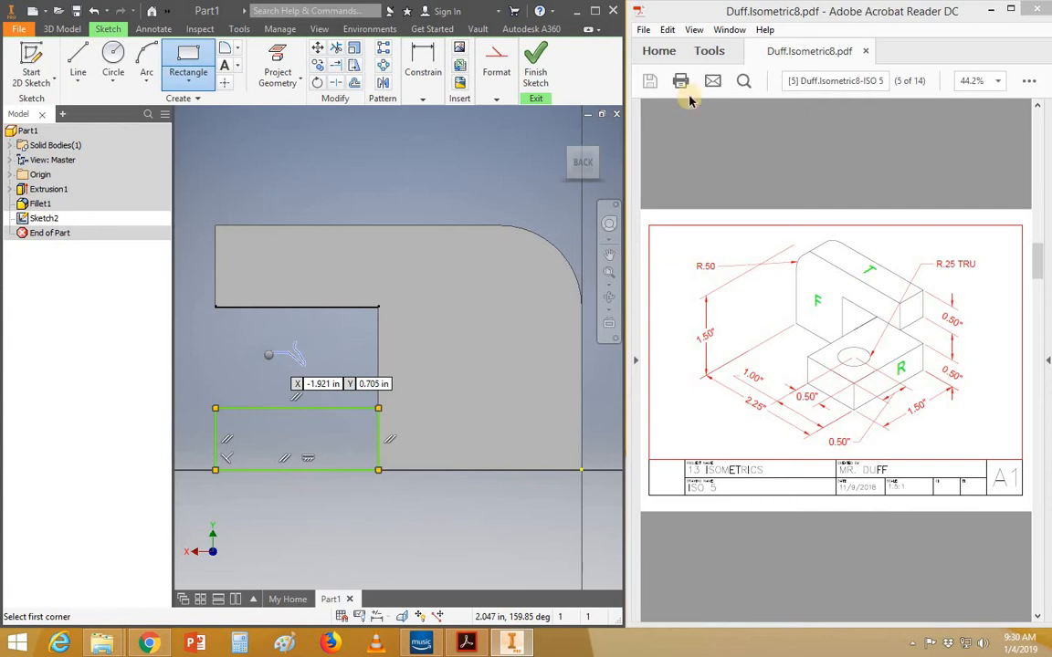
left_click(538, 66)
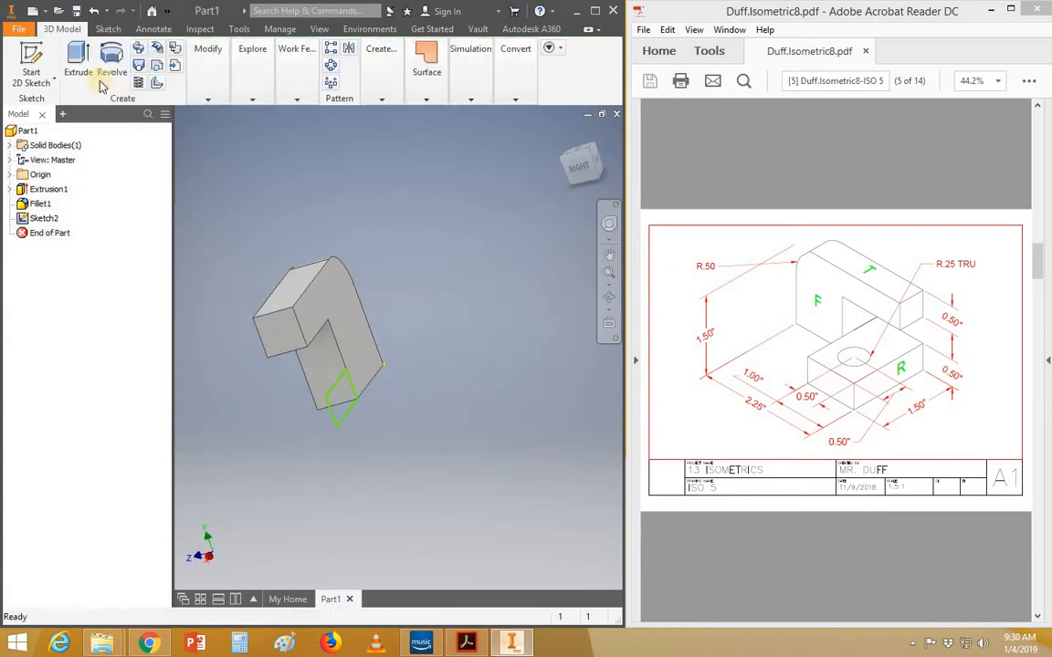
Try extruding the rectangle 1.5 in with the direction flipped toward the front of the part, and cancel it
left_click(78, 56)
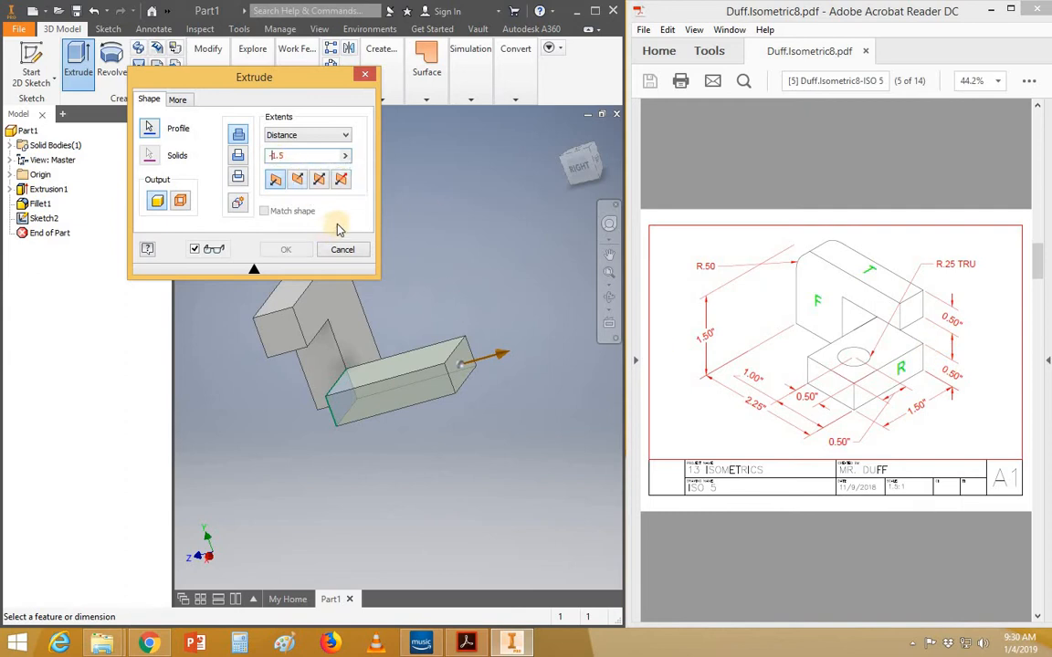
left_click(274, 154)
left_click(298, 182)
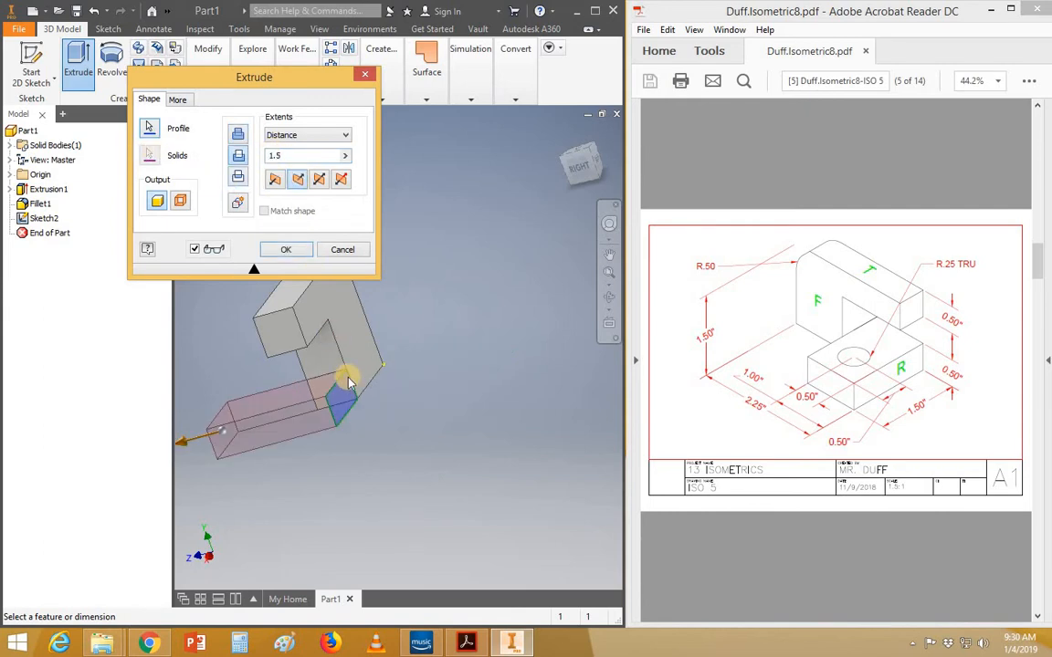
left_click(337, 250)
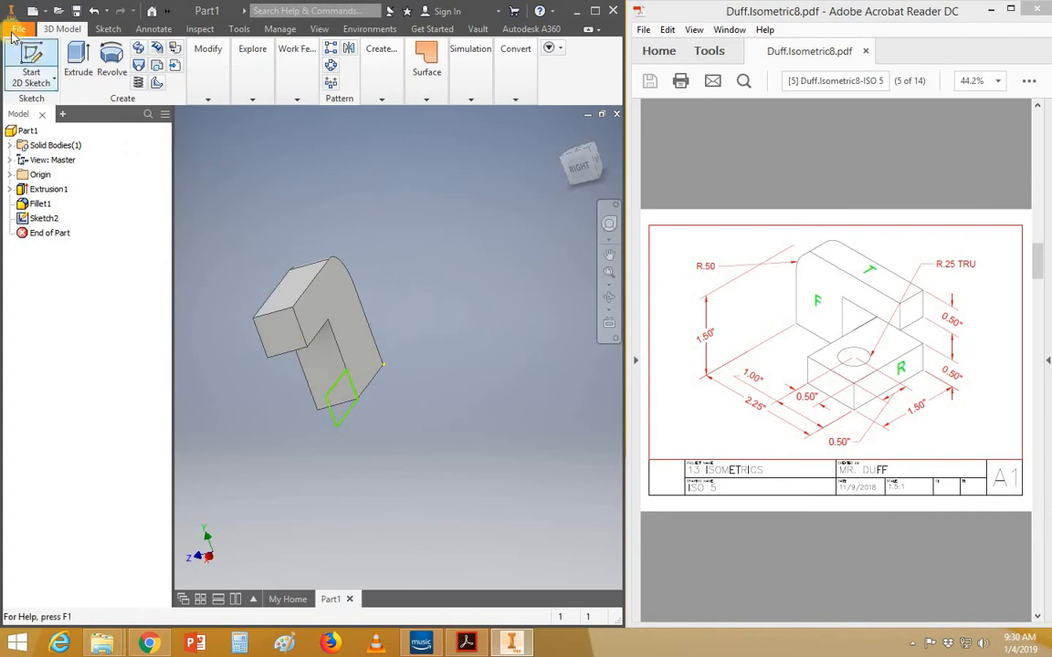
Undo the rectangle and its back-face sketch, and maximize the modelling window
key("ctrl+z")
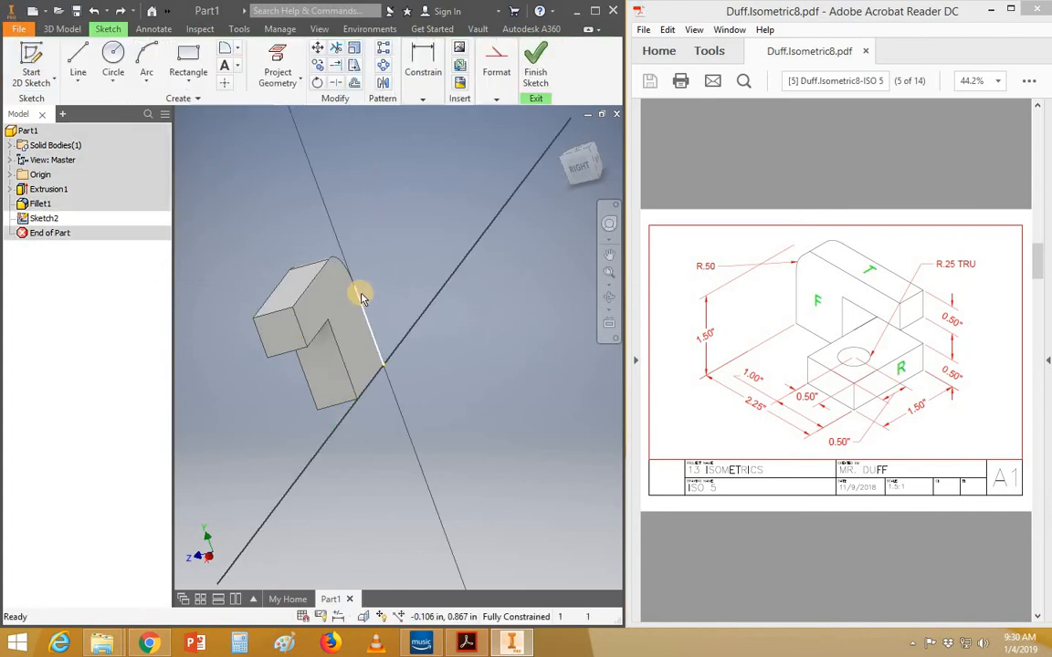
key("ctrl+z")
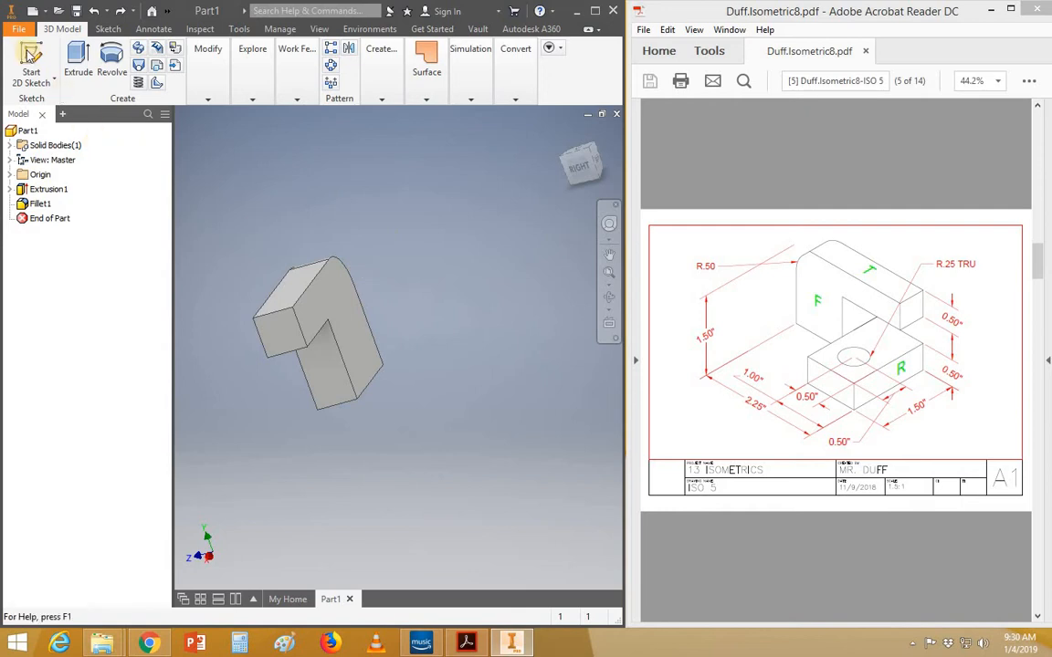
left_click(592, 14)
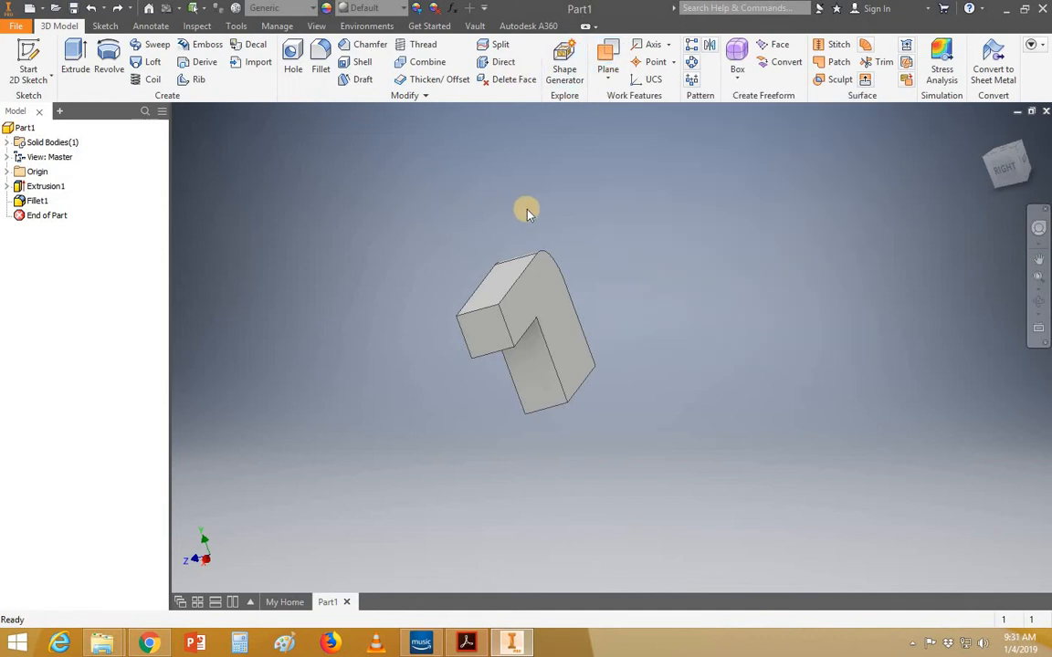
Create another new part and start a 2D sketch on its XY plane
left_click(18, 27)
left_click(39, 73)
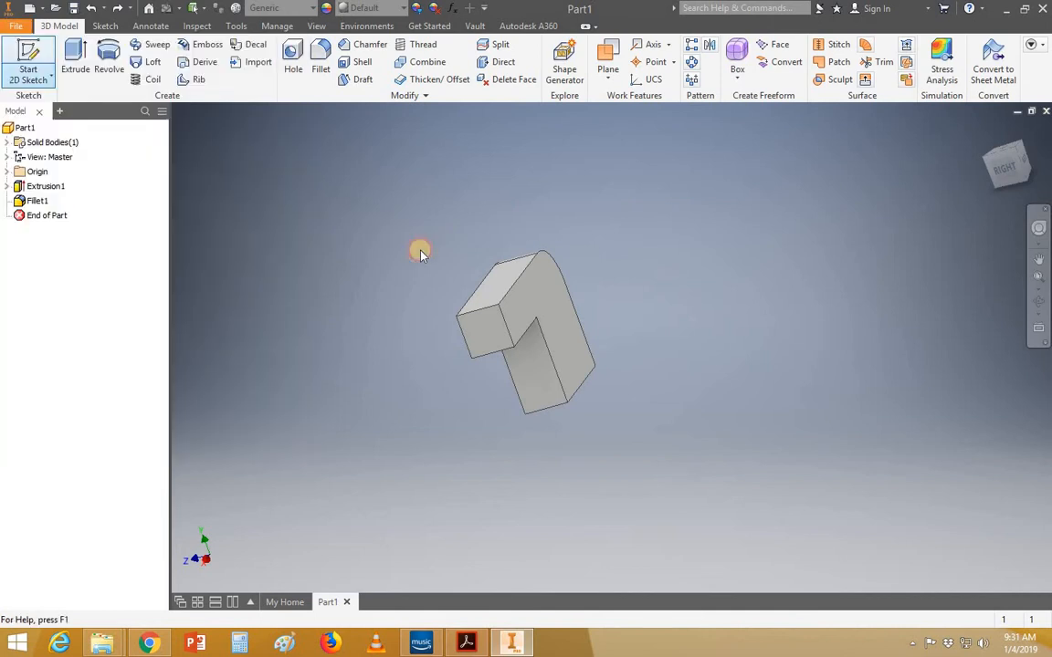
double_click(598, 210)
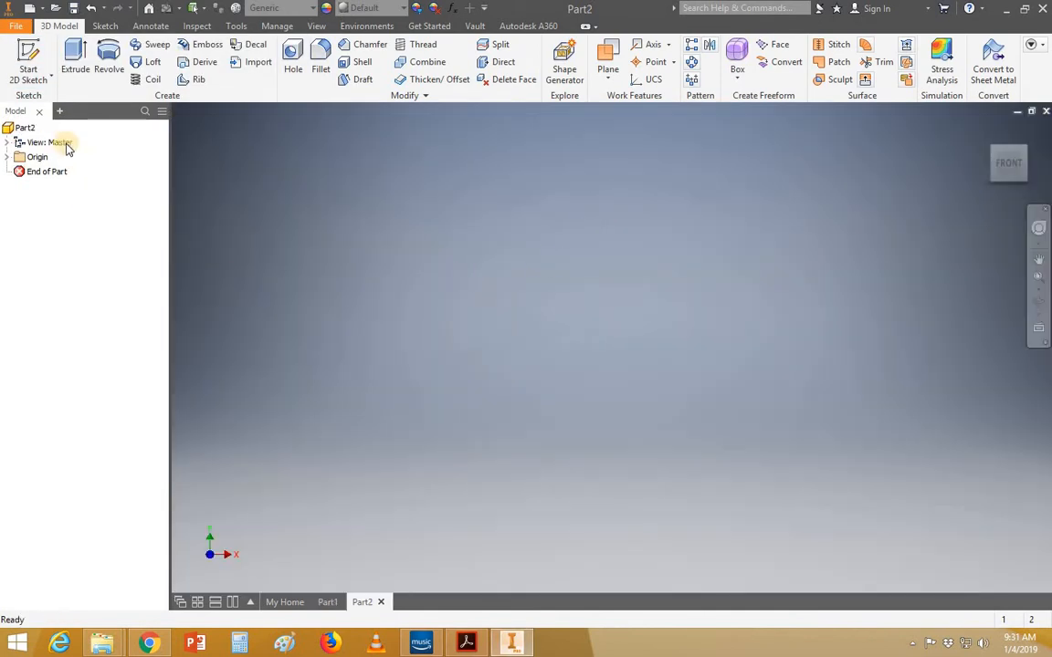
left_click(29, 60)
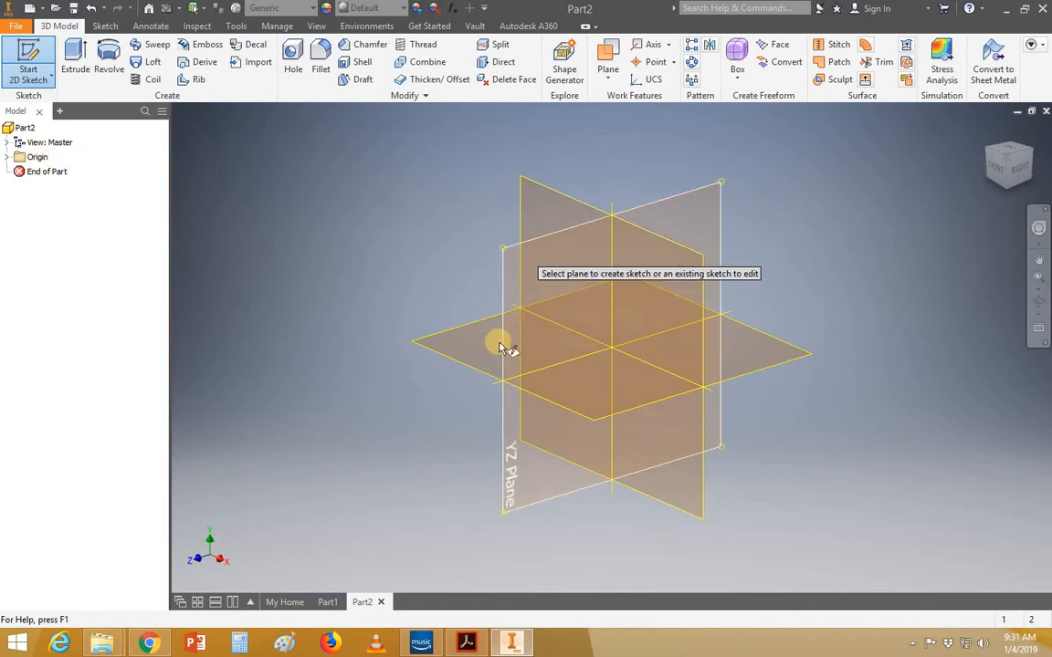
left_click(537, 191)
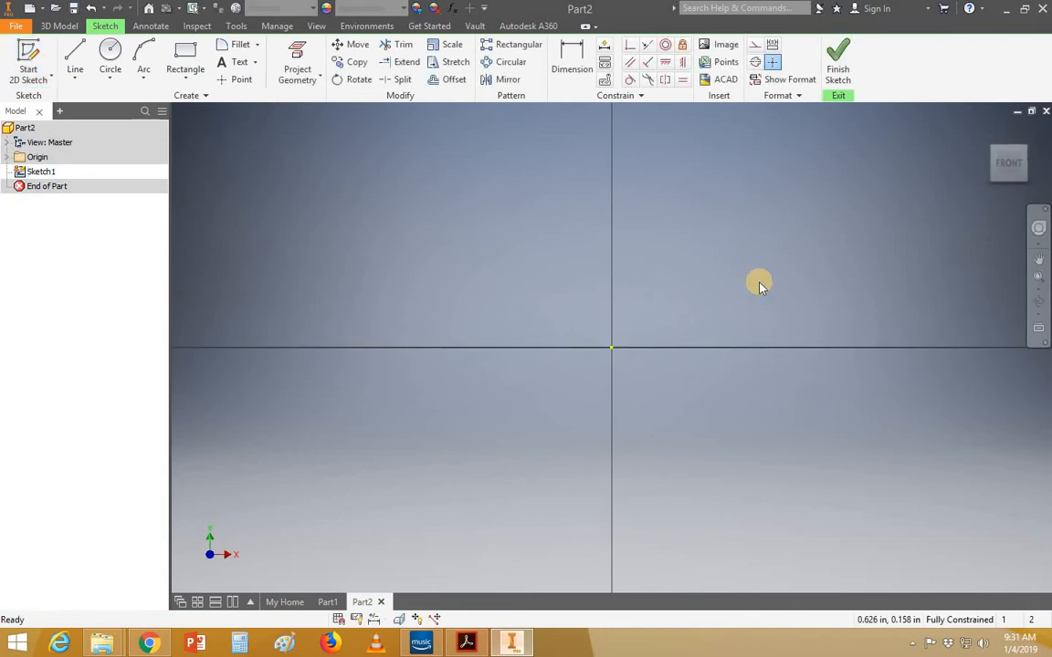
Return to the first part with the filleted body and save it as Iso 5 in the Drawings folder
left_click(329, 601)
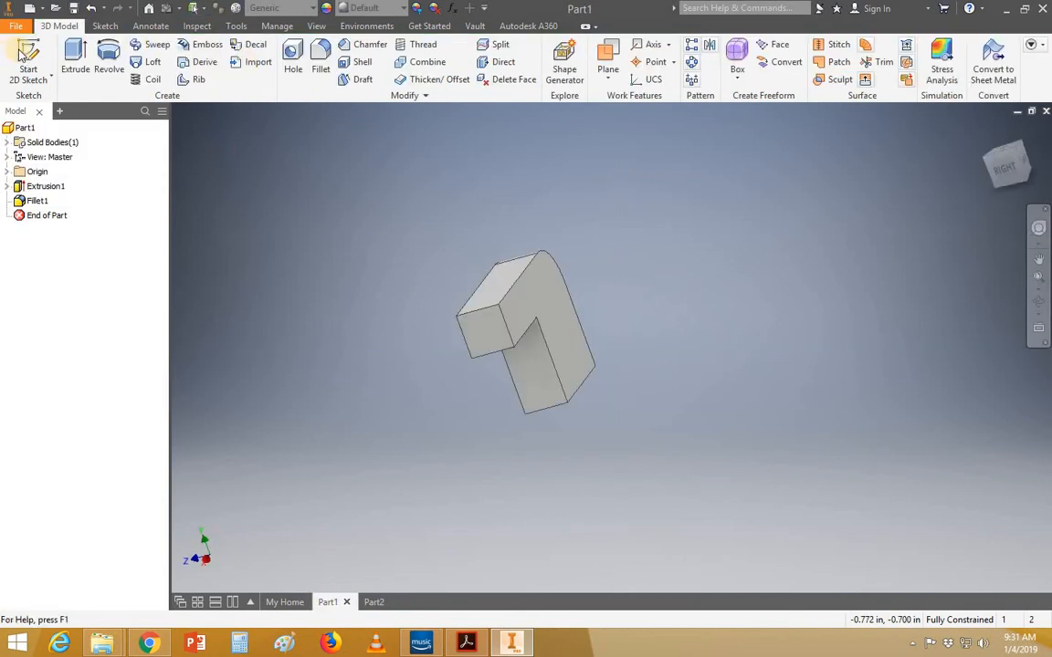
left_click(15, 26)
left_click(420, 225)
left_click(472, 326)
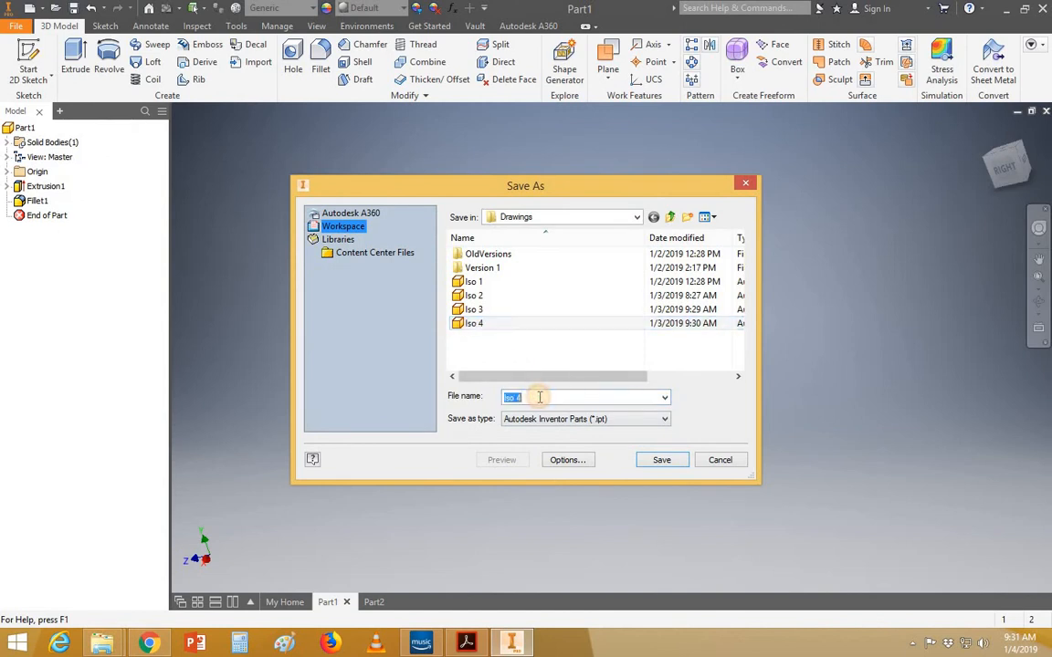
key("BackSpace")
type("5")
left_click(662, 460)
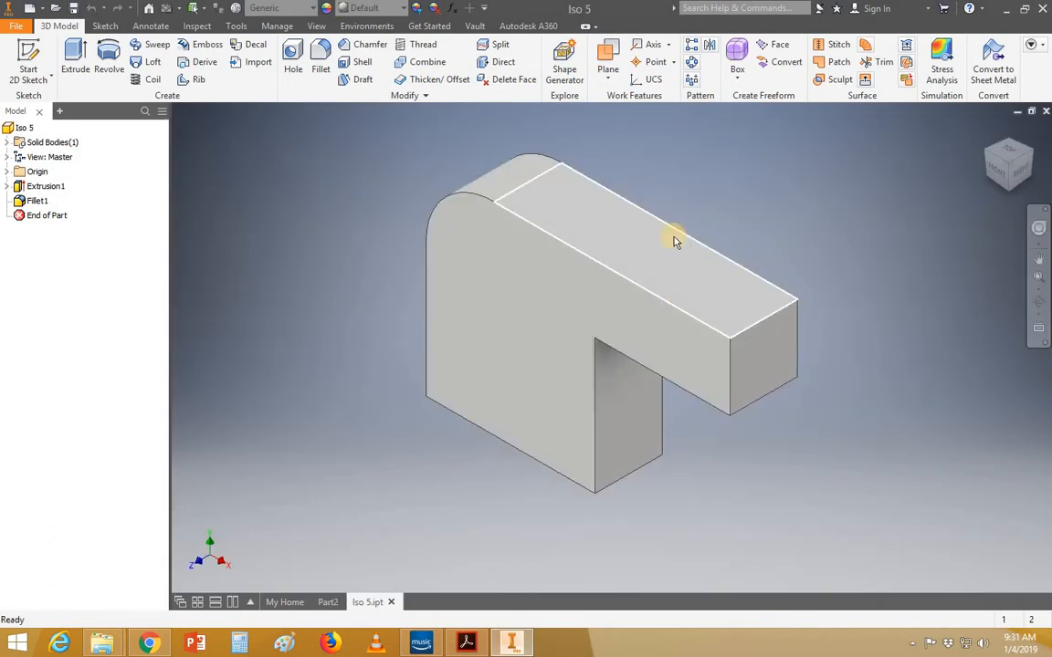
Create a work plane offset -0.5 in from the body's front face, toward the back of the part
left_click(608, 73)
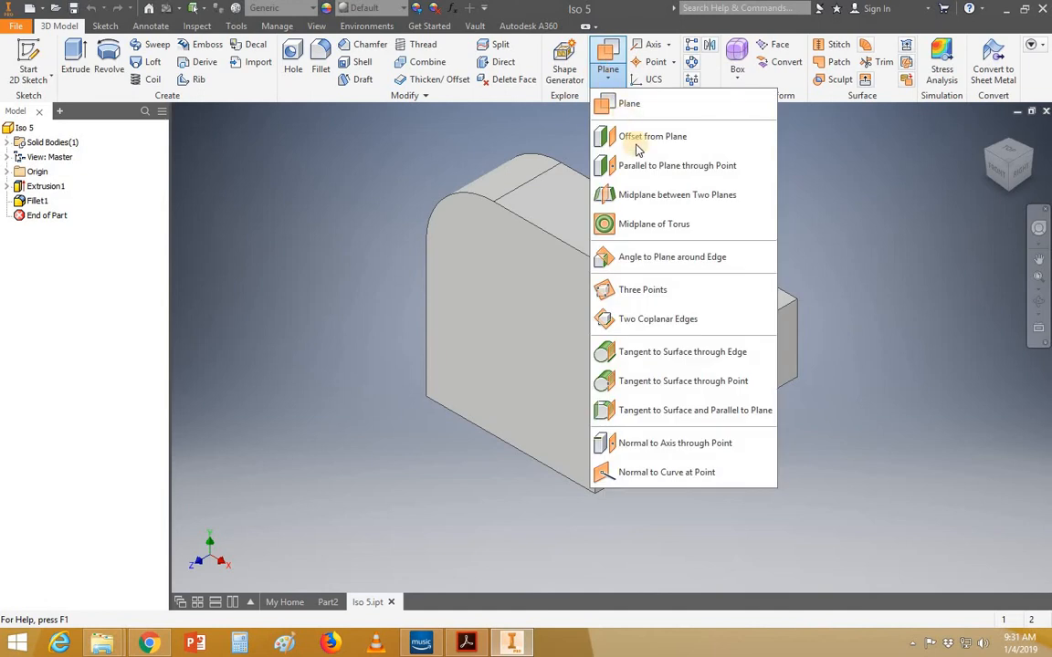
left_click(643, 139)
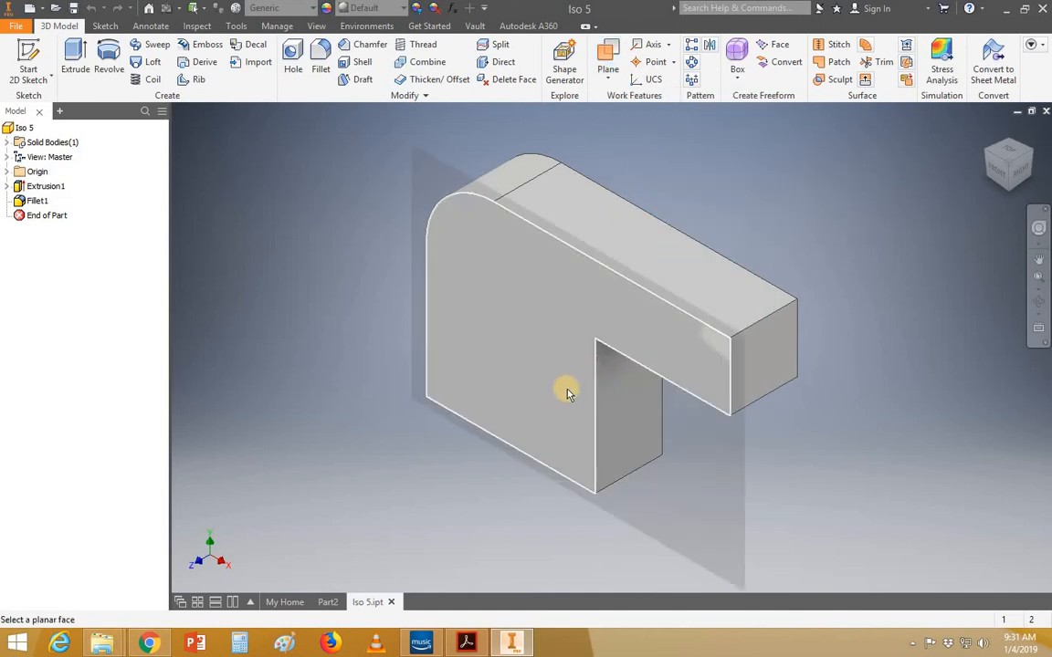
left_click(566, 393)
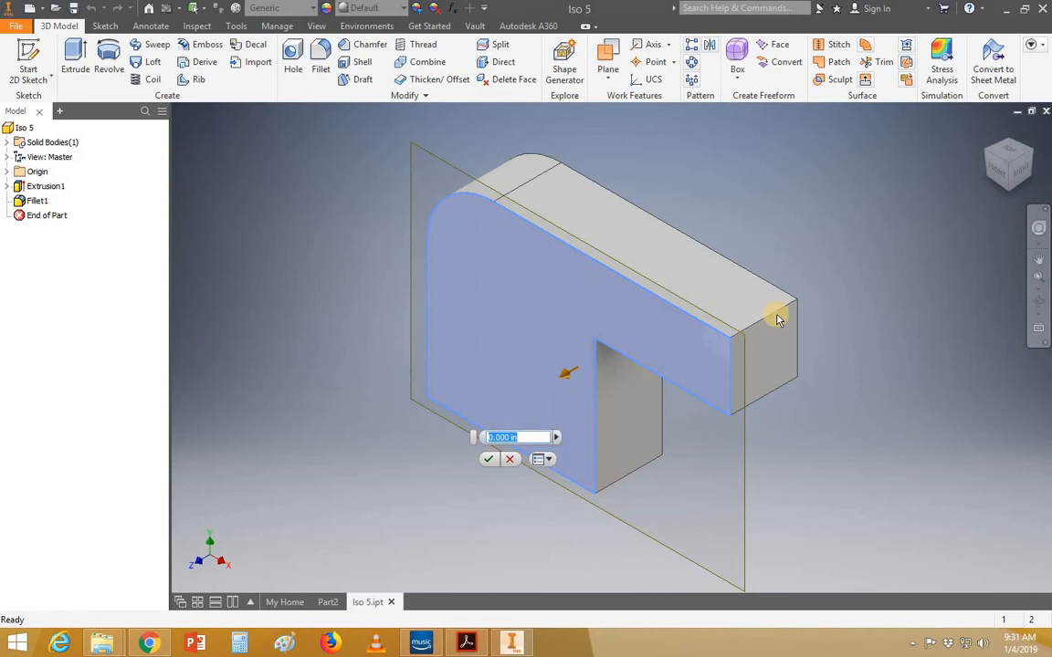
type(".5")
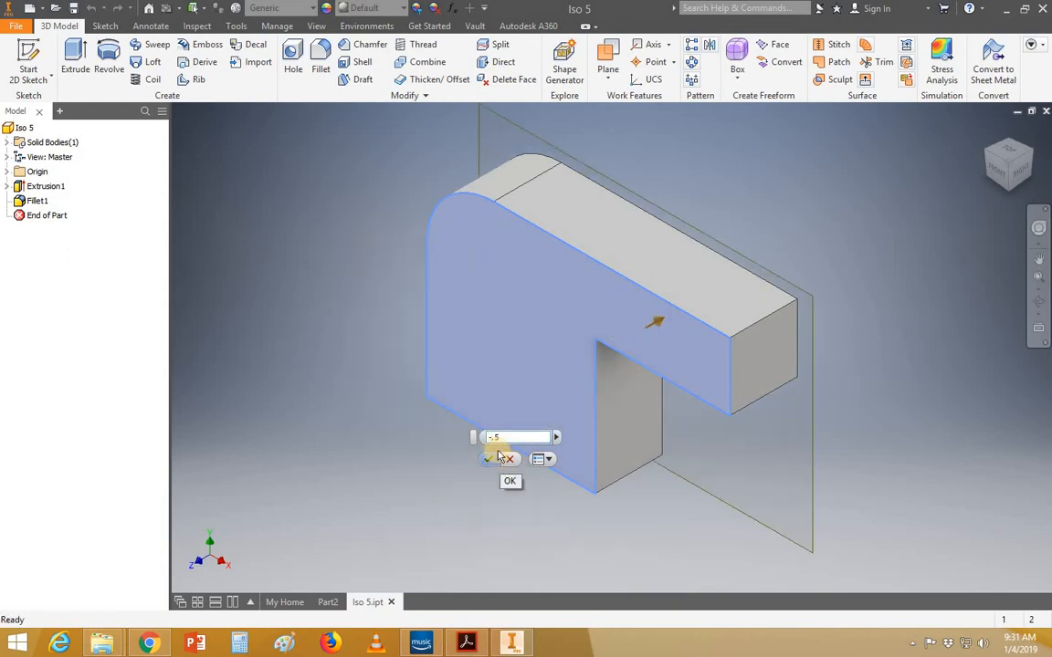
middle_click_drag(645, 488, 657, 463, "shift")
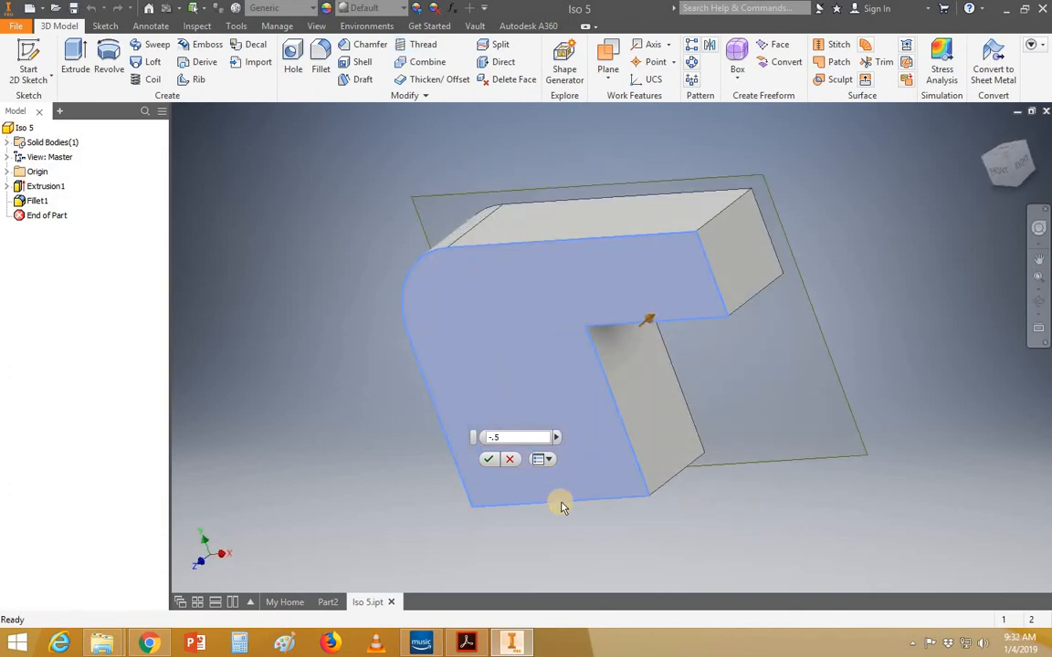
left_click(485, 459)
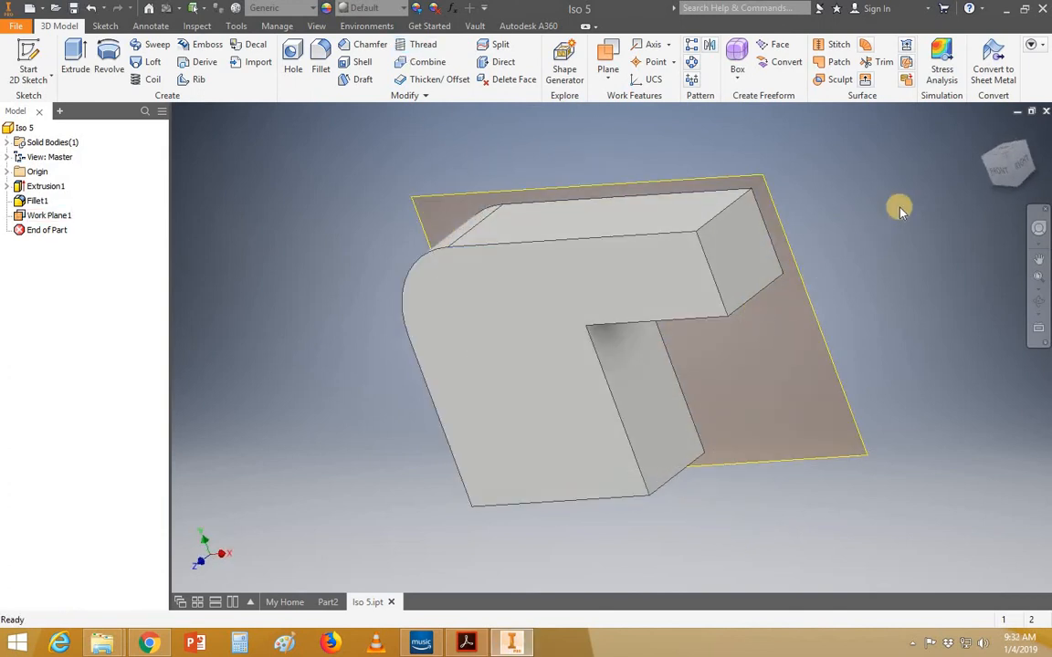
On the offset work plane, sketch a rectangle about 1 in by 0.35 in from the leg's lower inner corner out to the arm's end
left_click(1001, 176)
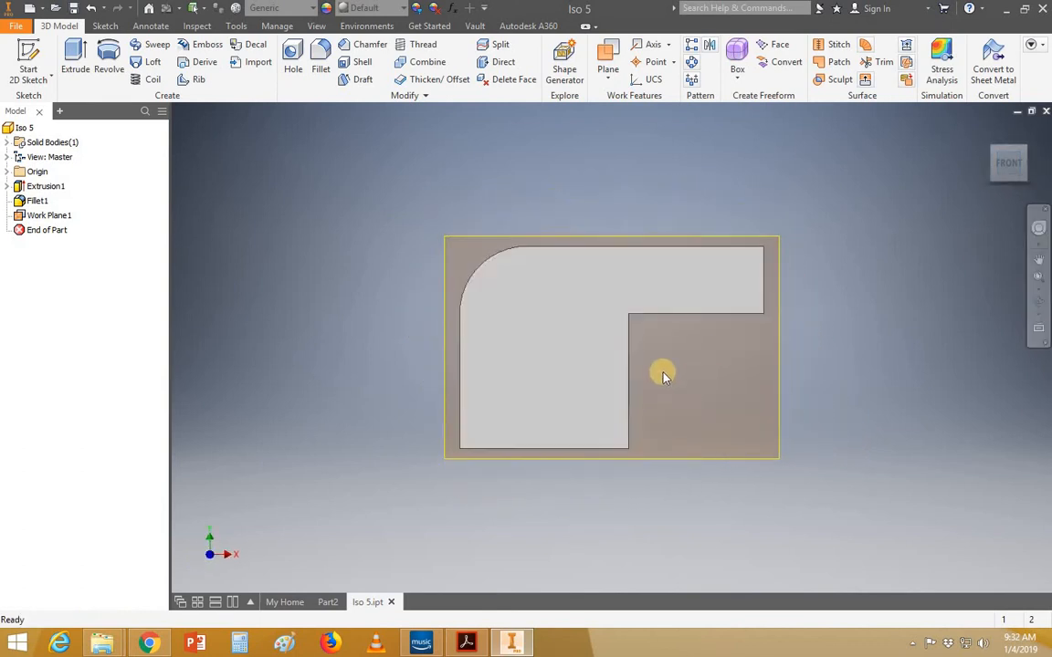
left_click(28, 66)
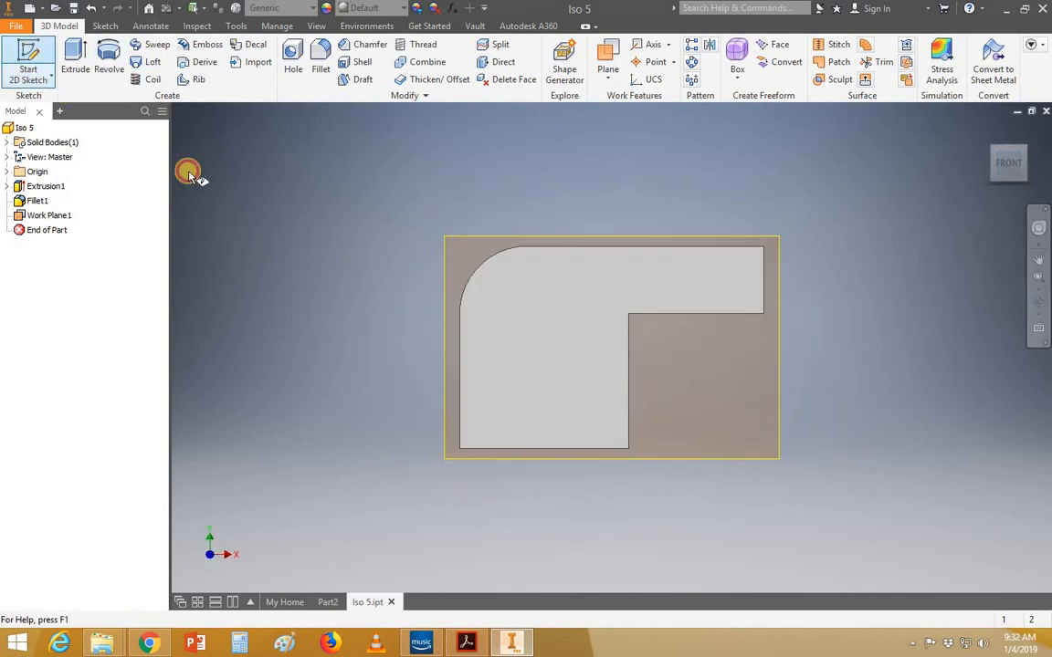
left_click(774, 407)
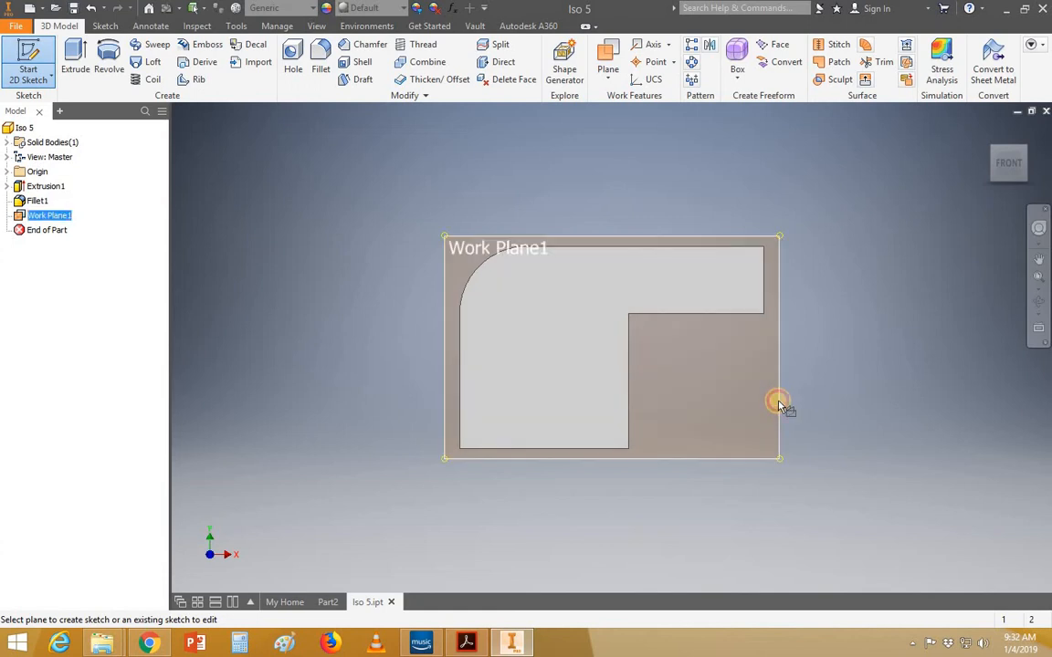
left_click(182, 72)
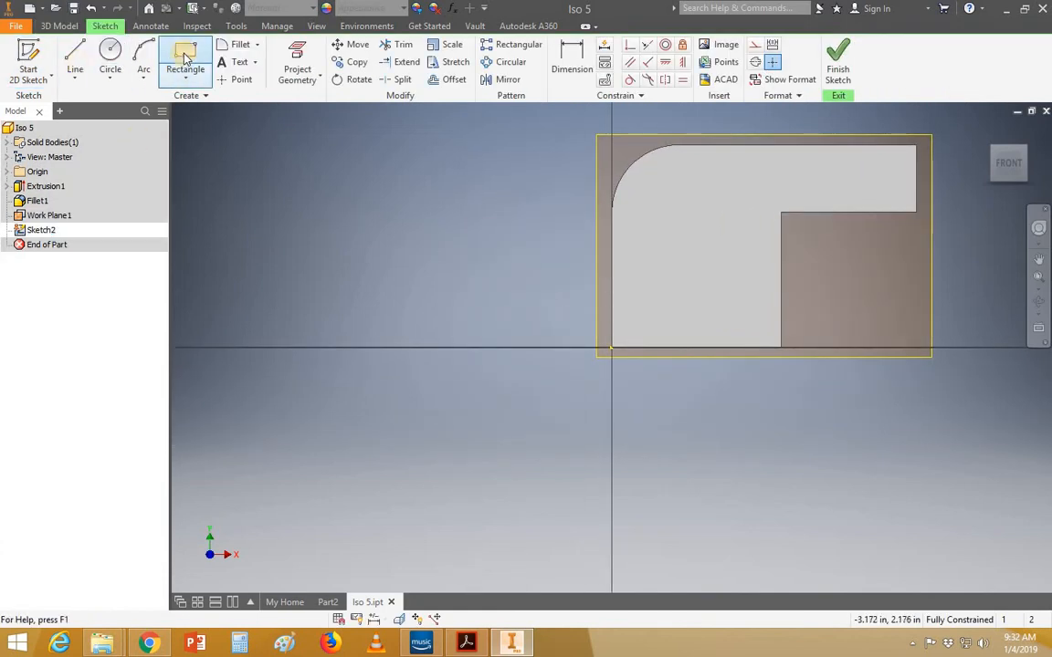
left_click(778, 347)
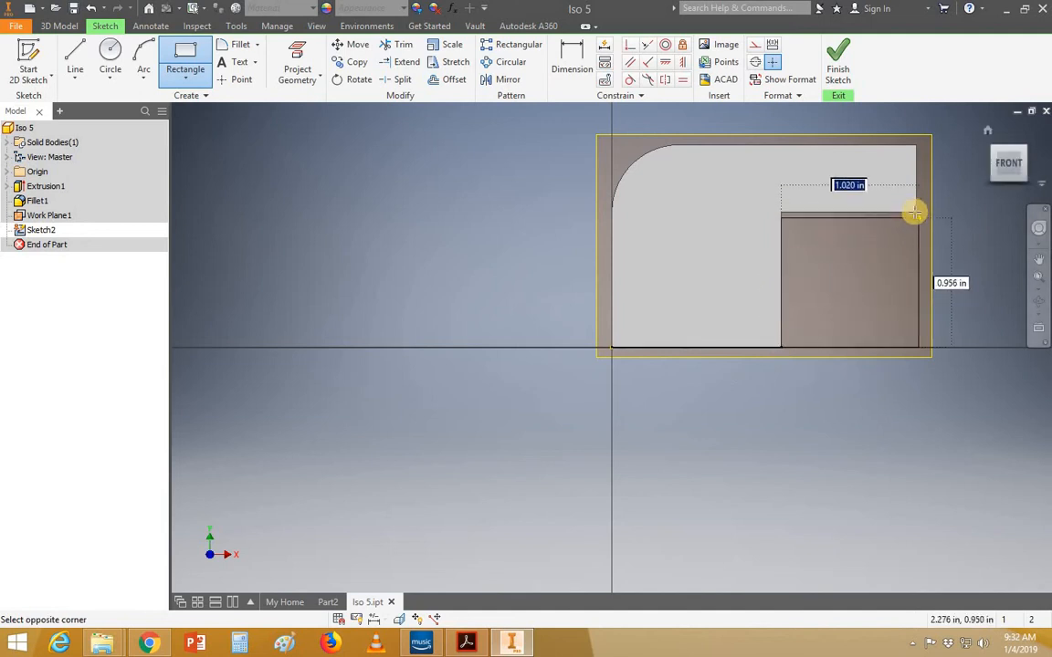
left_click(915, 301)
key("Escape")
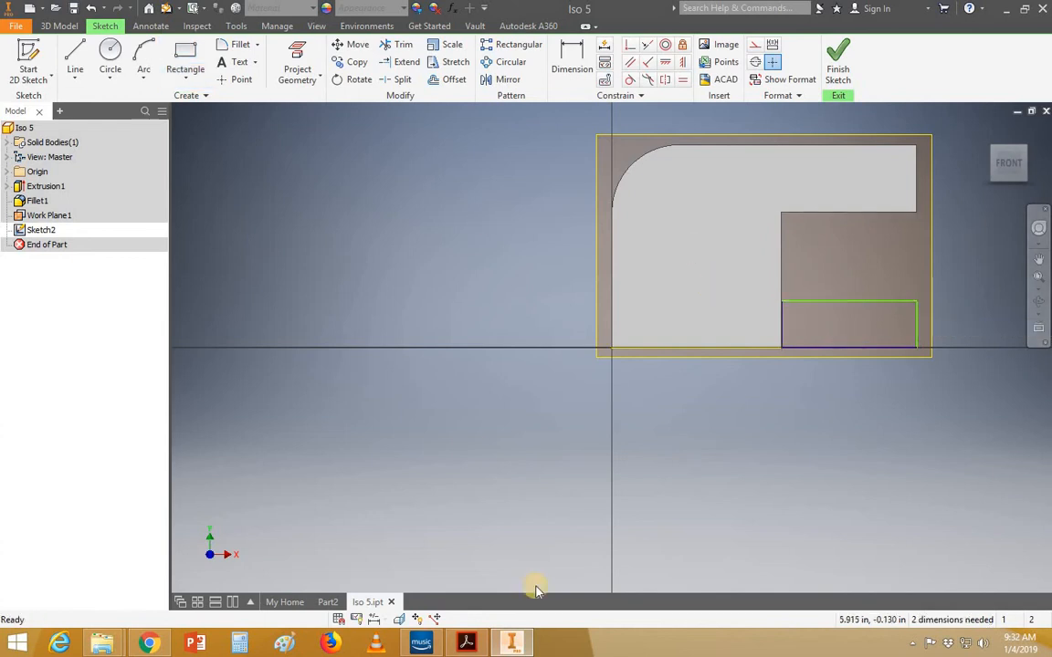
Arrange the modelling window beside the PDF drawing so the whole rectangle sketch and the ISO 5 dimensions are visible together
left_click_drag(587, 12, 2, 25)
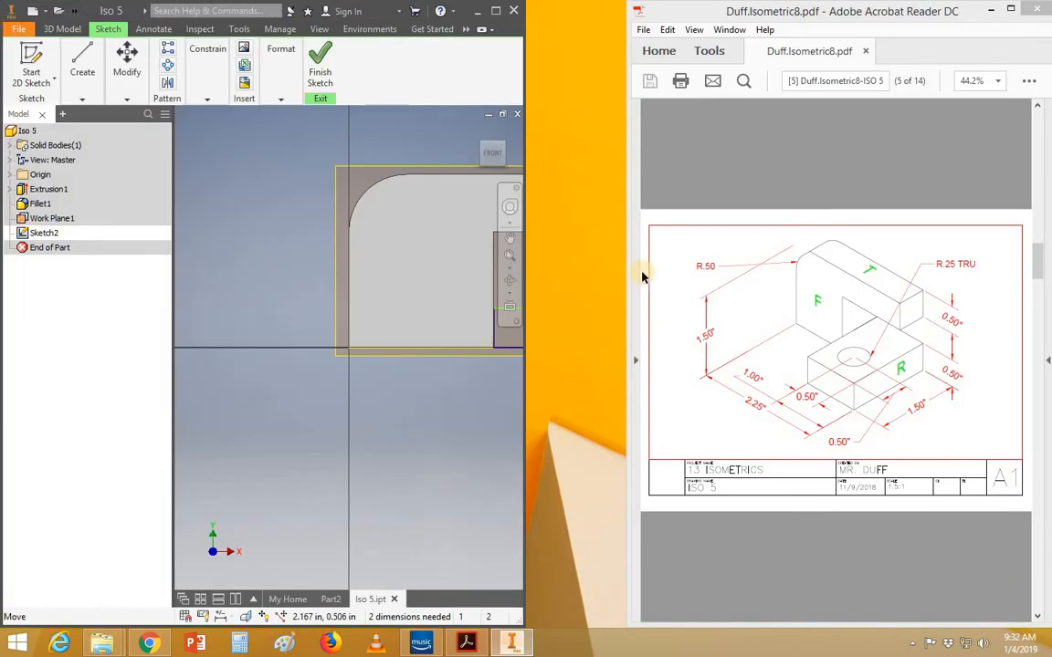
left_click_drag(526, 171, 633, 188)
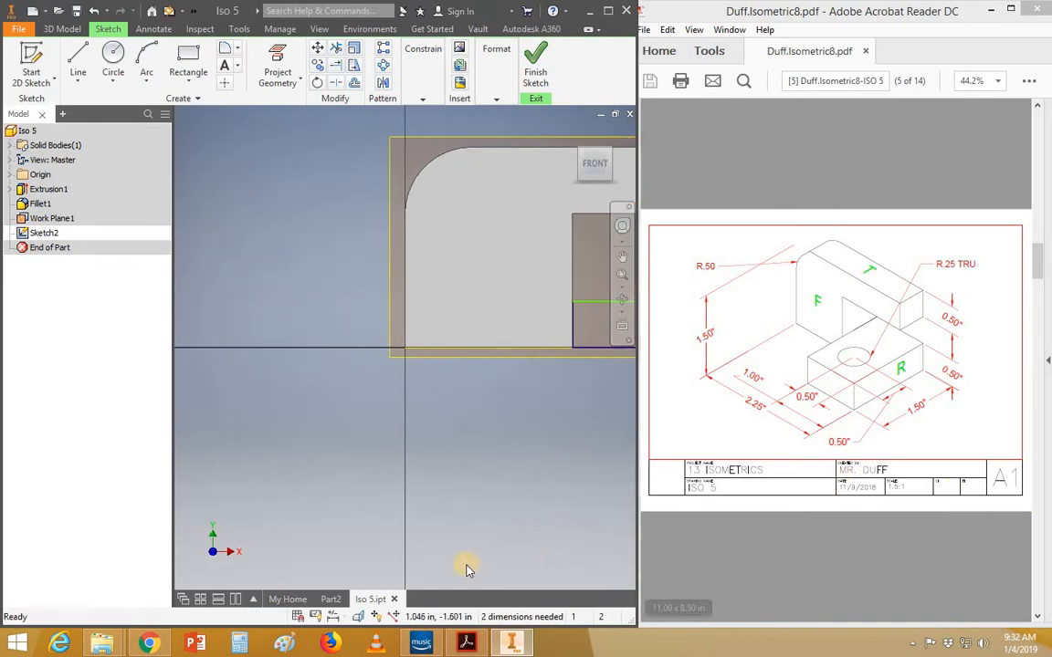
middle_click_drag(391, 393, 175, 425)
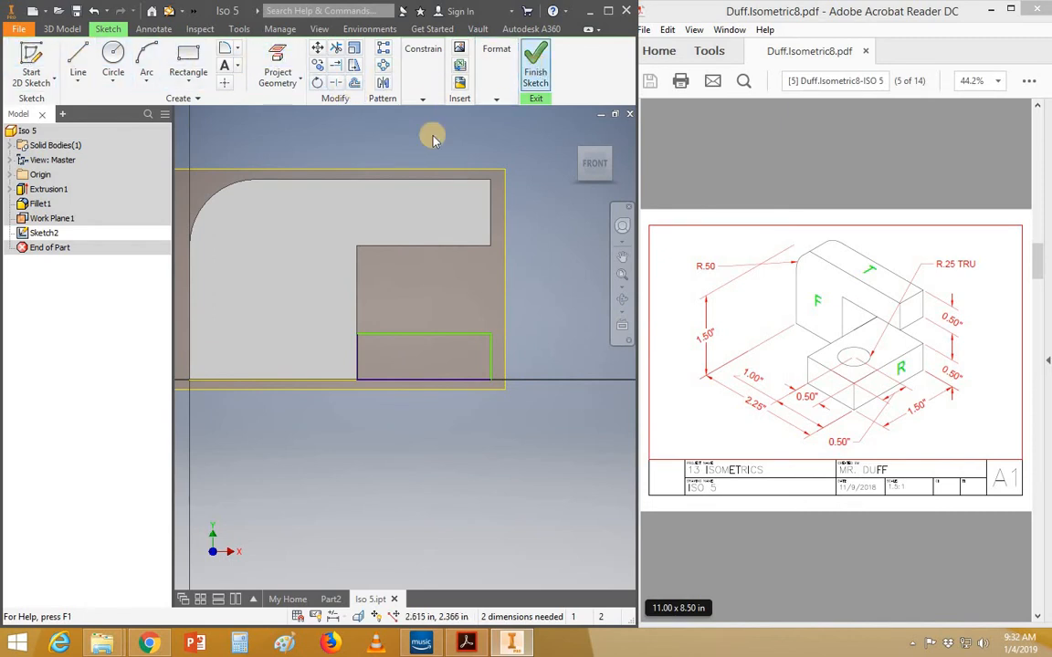
Dimension the rectangle 0.5 in high and 1 in wide, and finish the sketch
key("d")
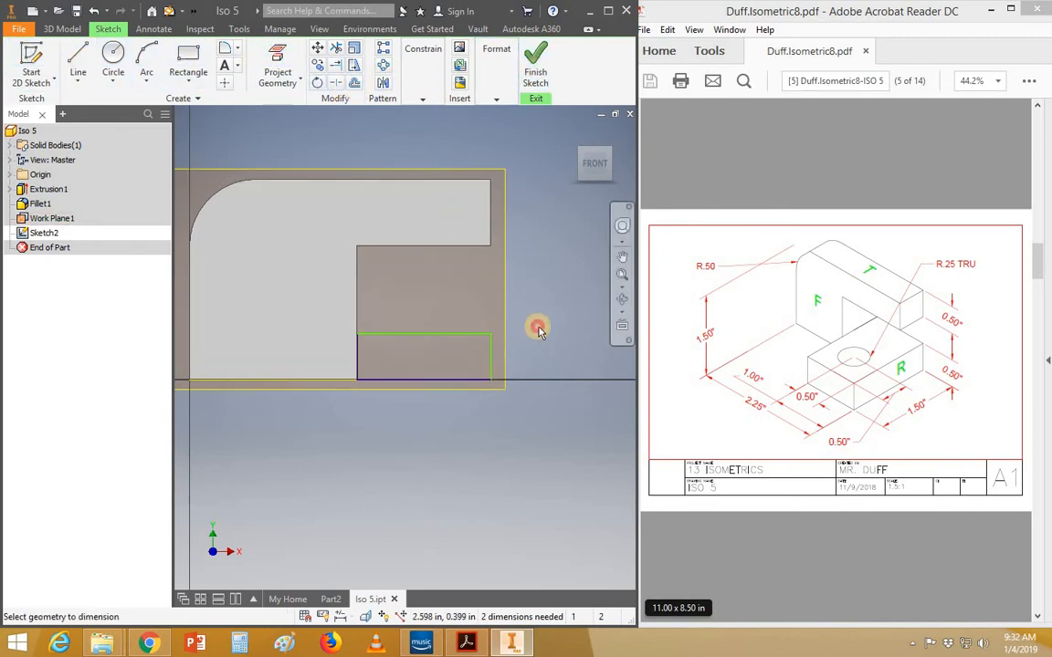
left_click(490, 361)
left_click(571, 361)
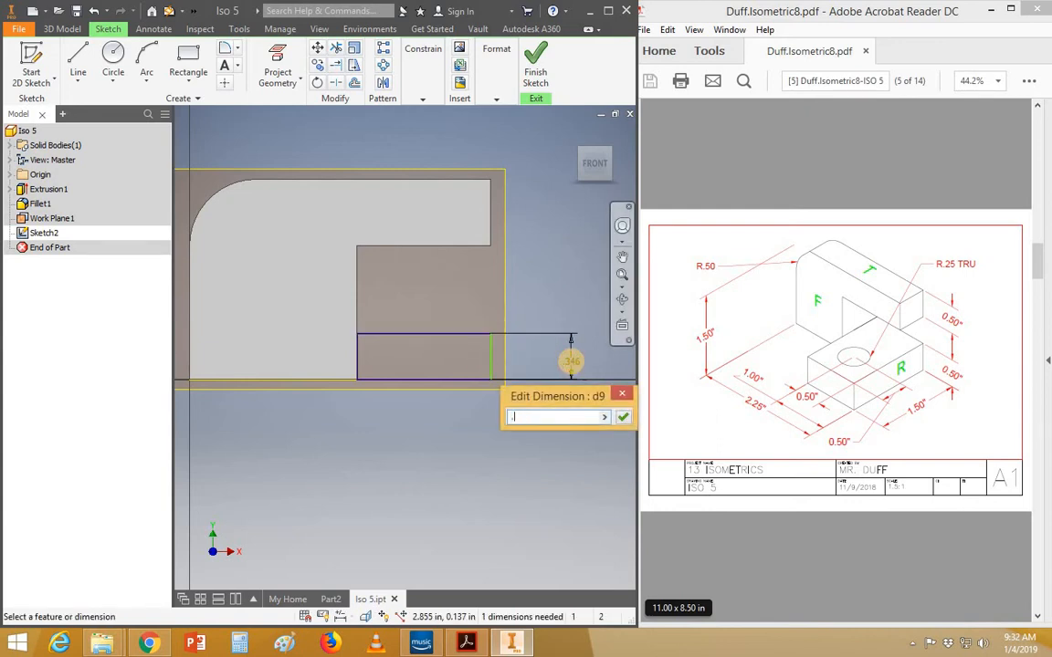
key("Return")
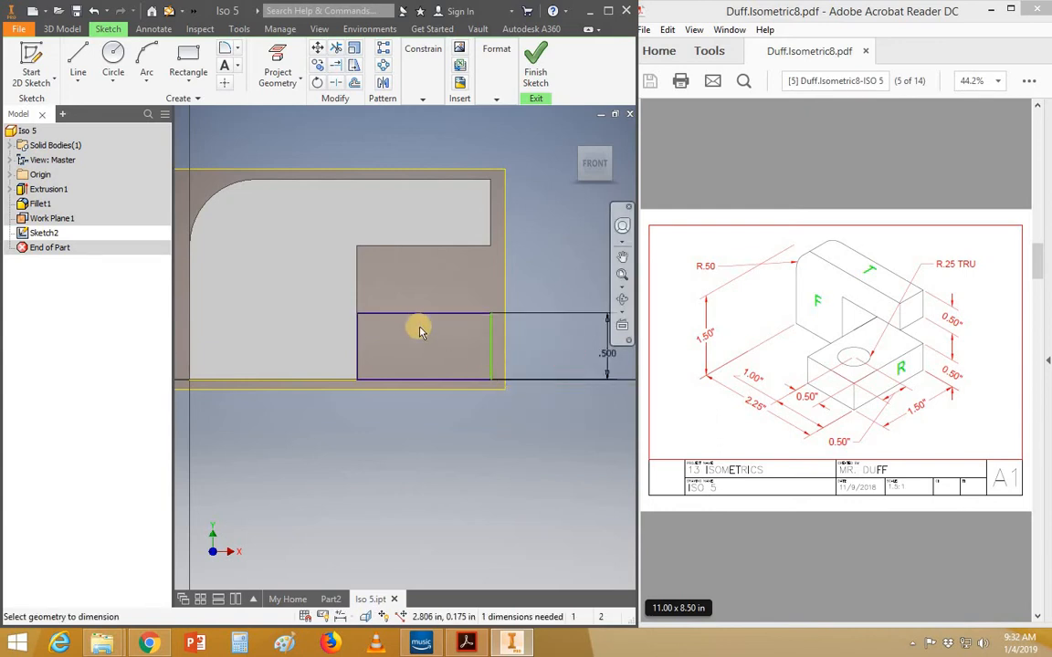
left_click(418, 378)
left_click(412, 504)
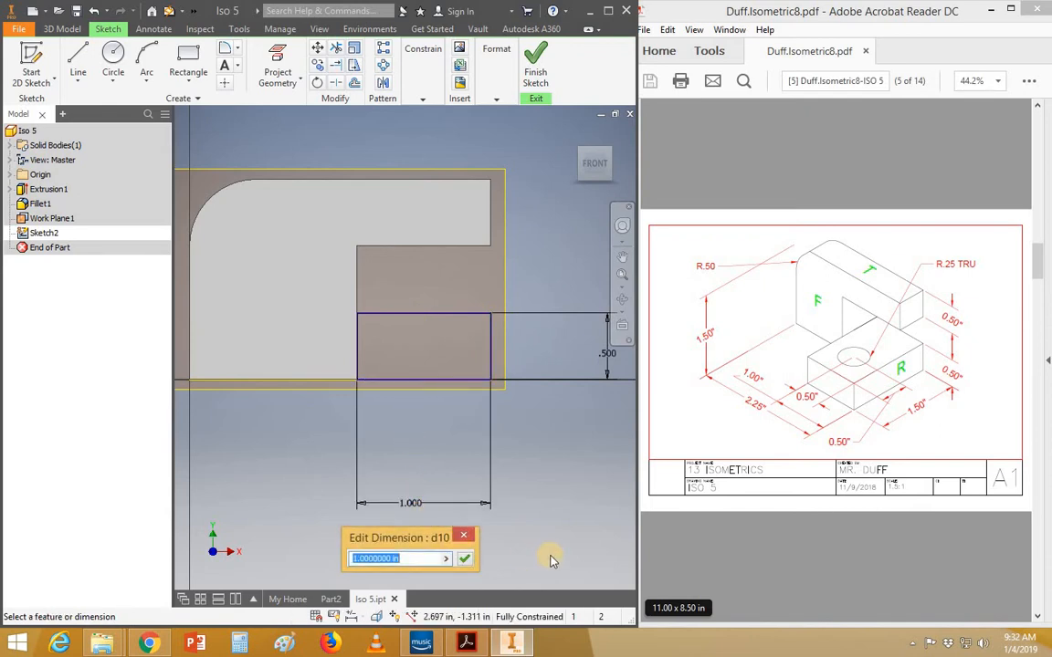
type("1")
key("Return")
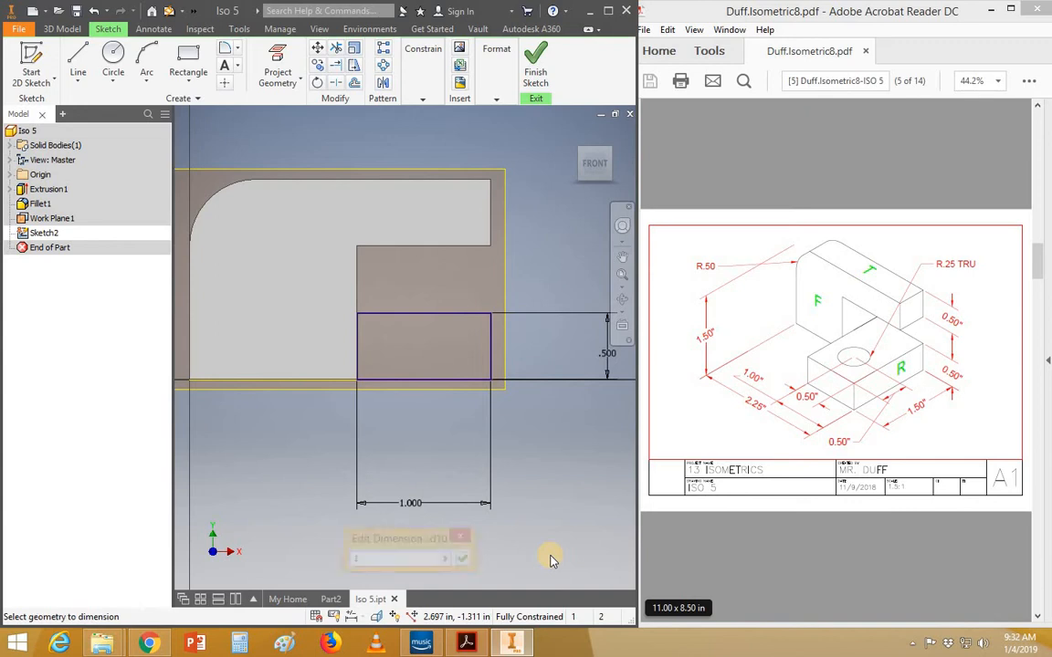
left_click(536, 73)
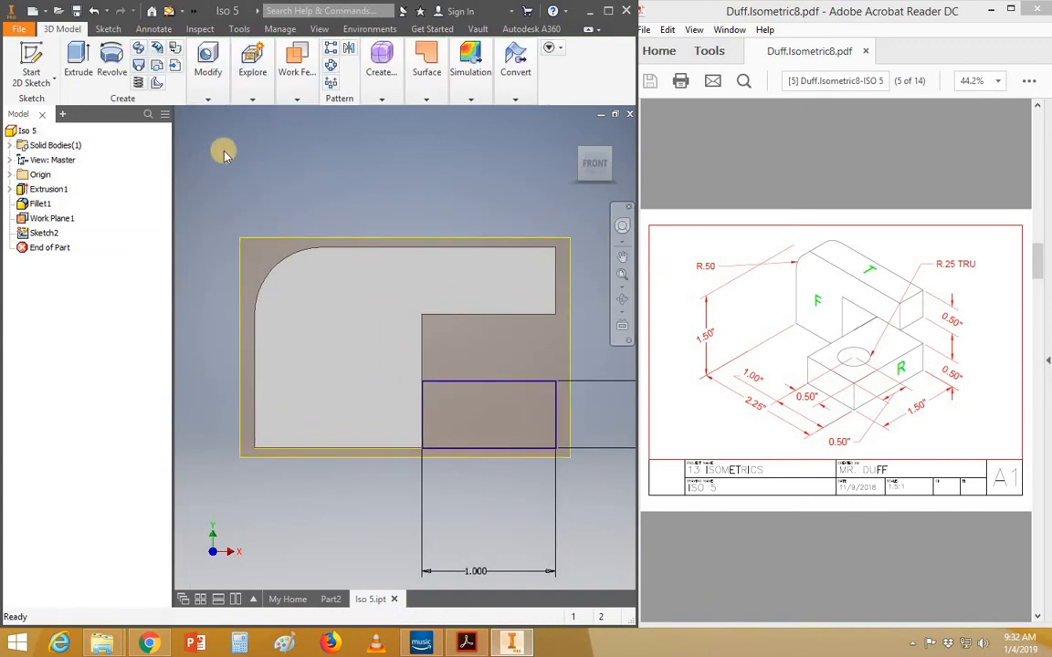
Extrude the rectangle 1.5 in from the work plane toward the front of the part, joined to the body
left_click(78, 64)
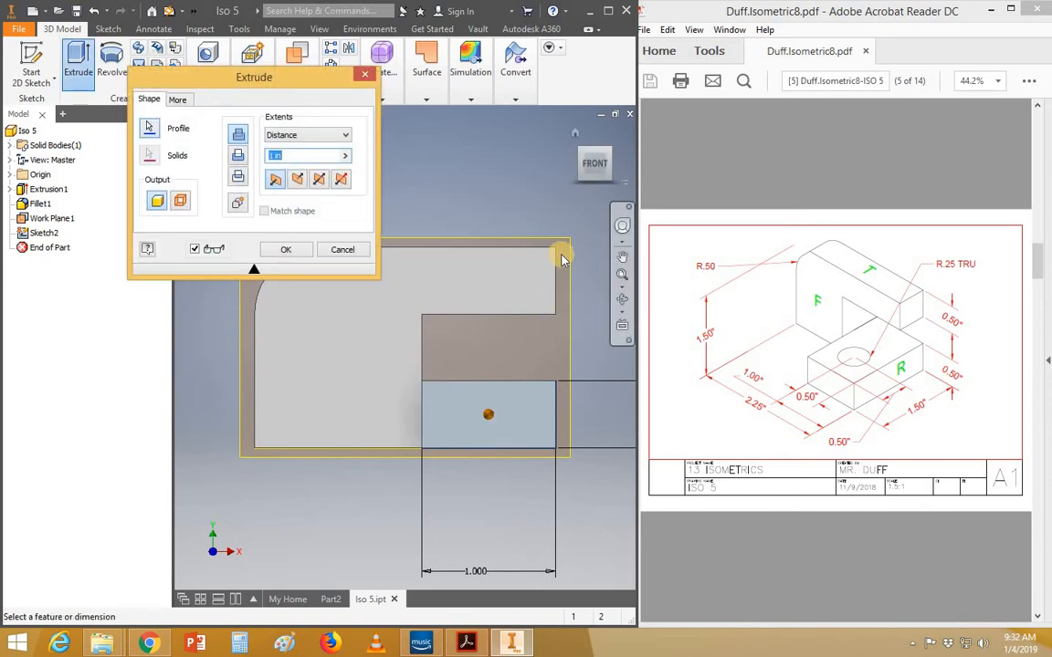
left_click(343, 249)
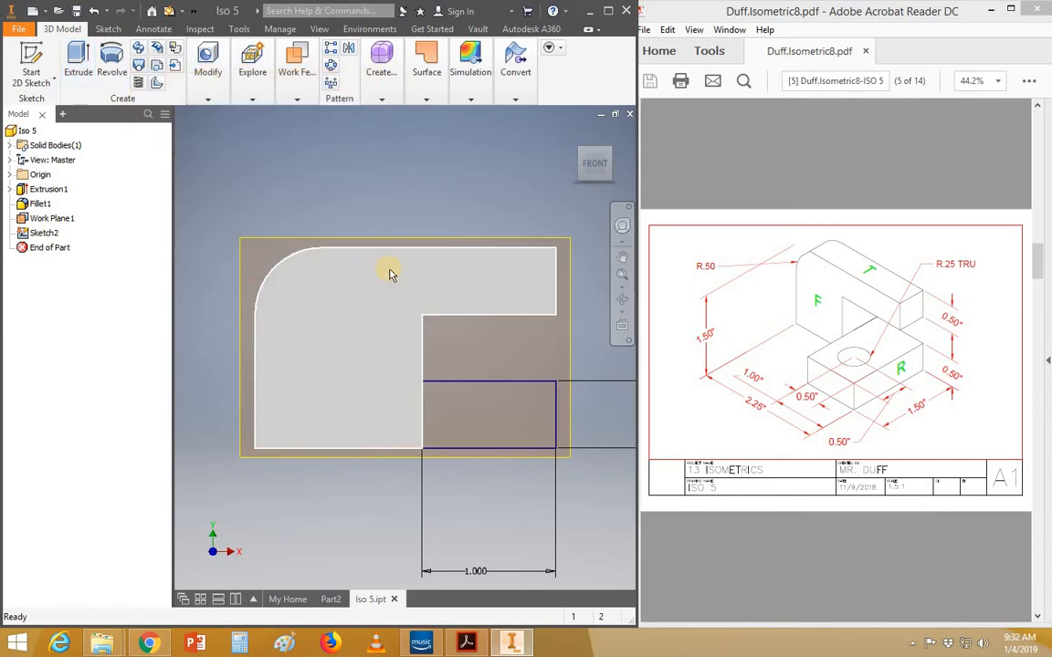
key("F6")
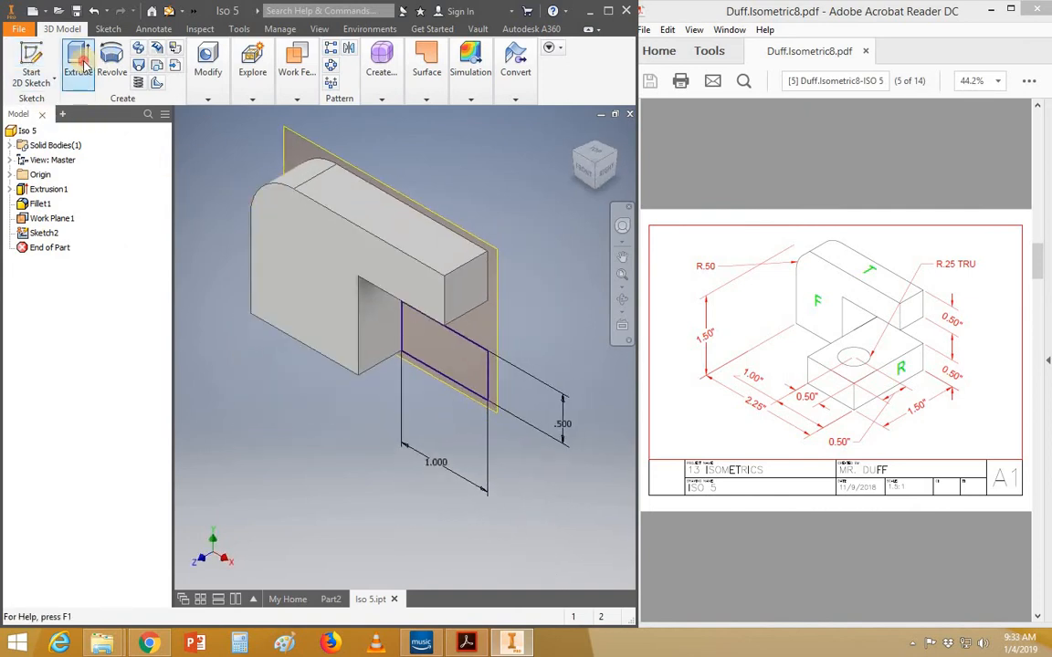
left_click(78, 58)
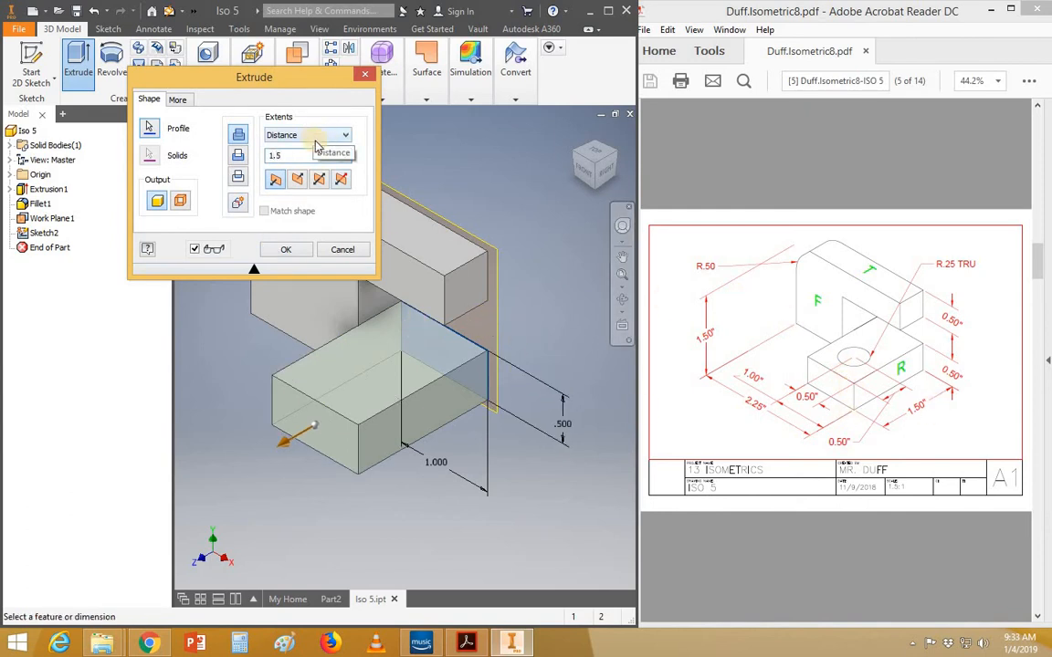
left_click(286, 249)
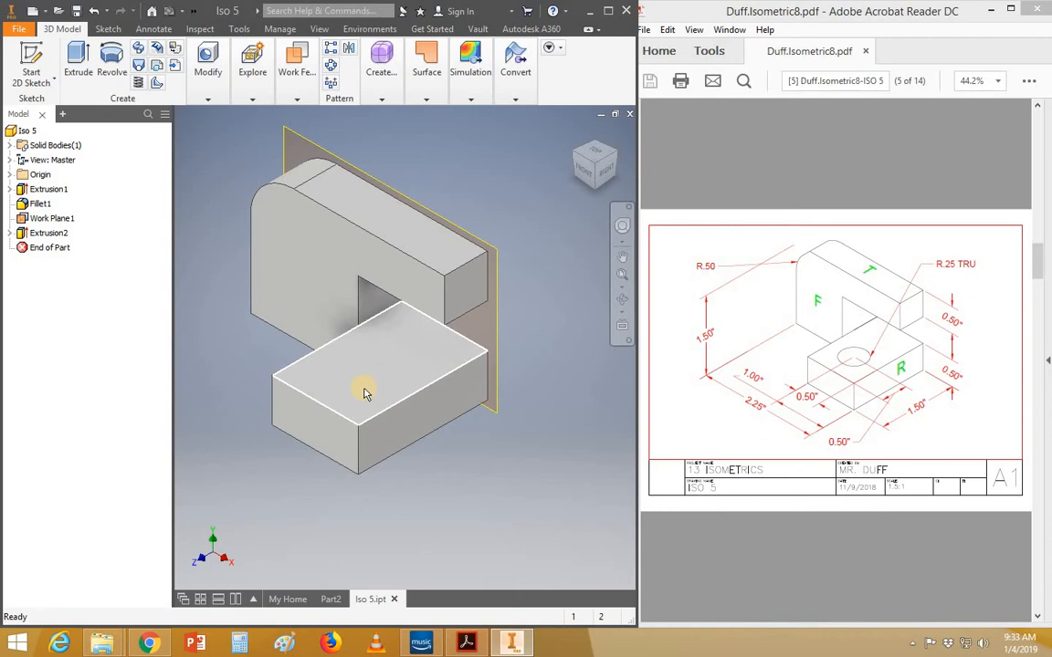
Hide the offset work plane
mouse_move(364, 393)
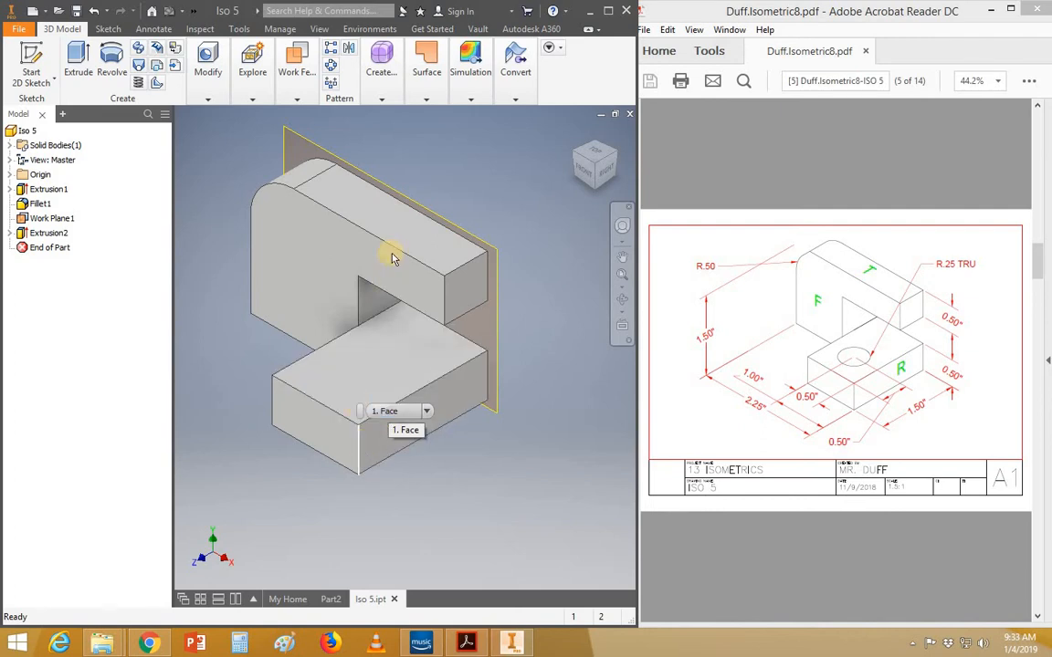
left_click(31, 55)
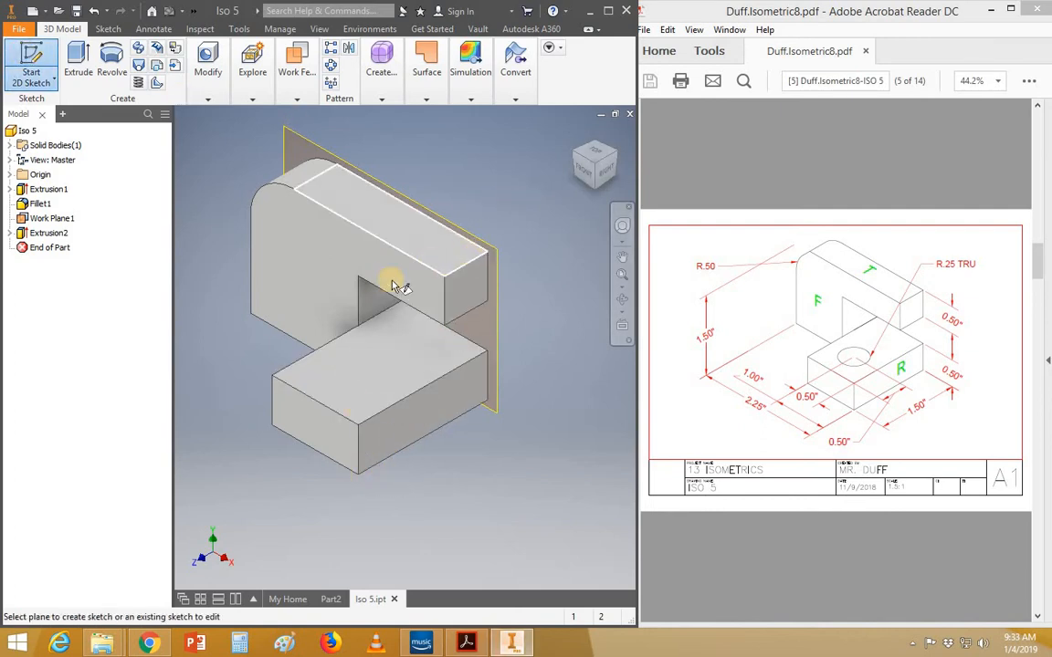
left_click(495, 315)
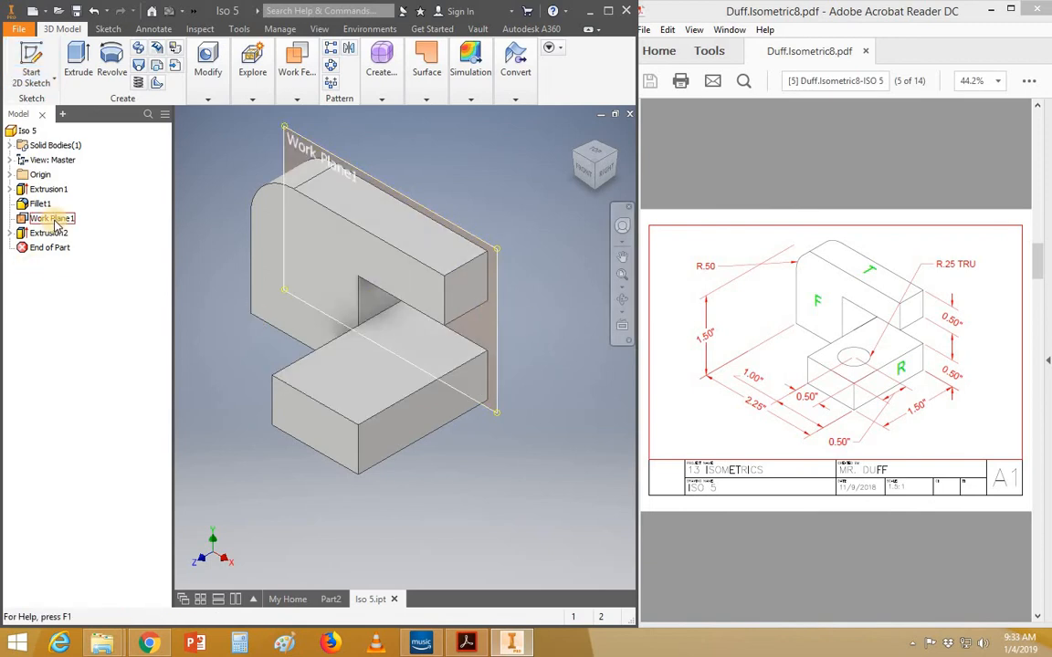
left_click(474, 152)
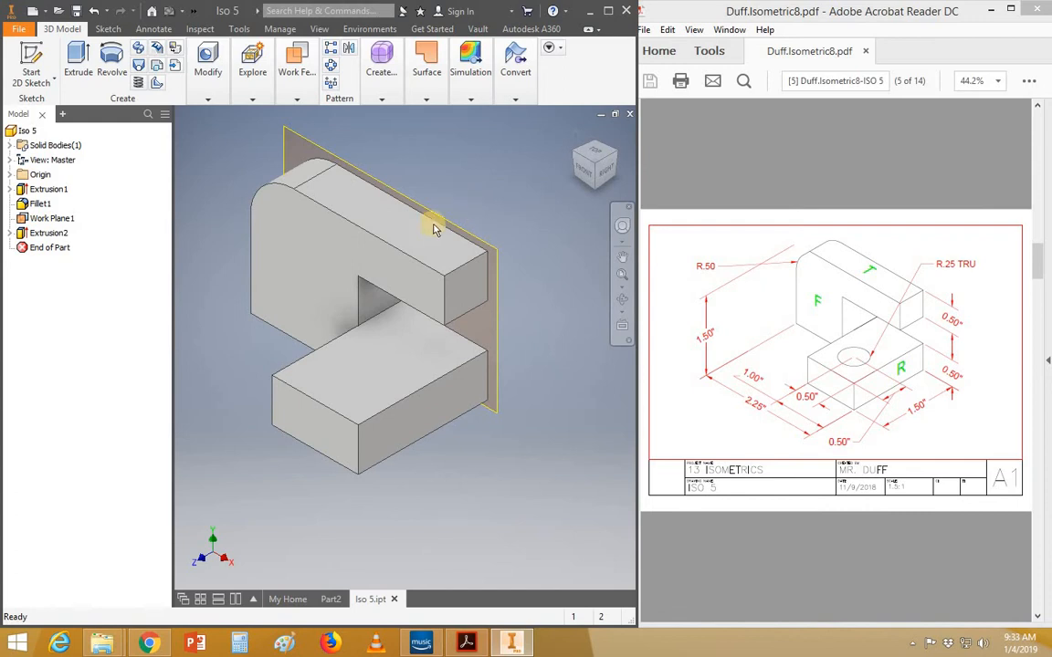
left_click(488, 308)
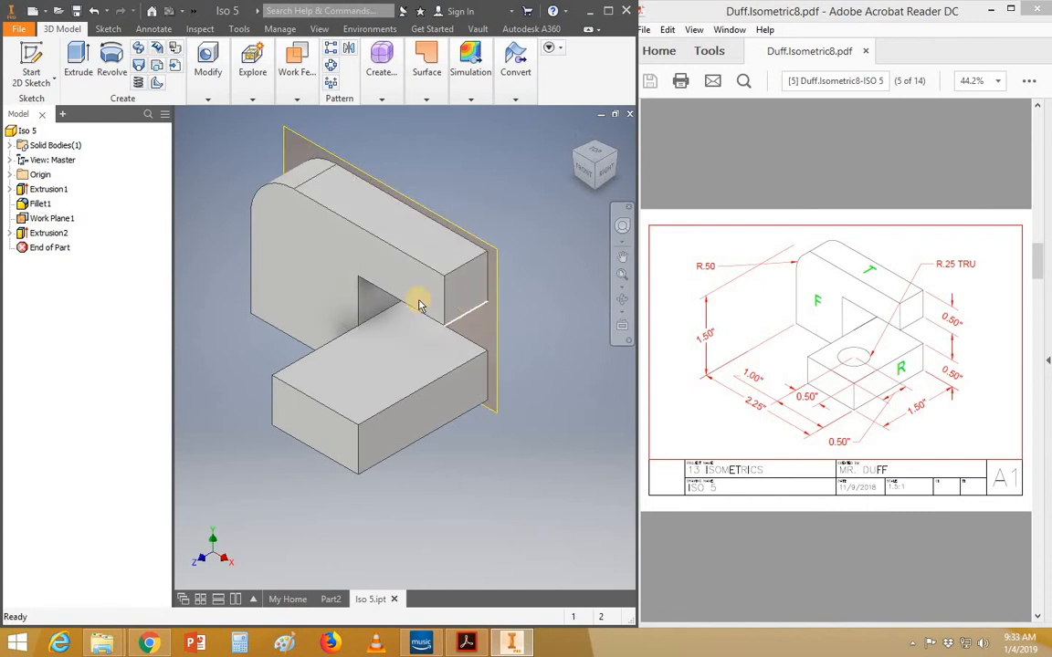
right_click(52, 222)
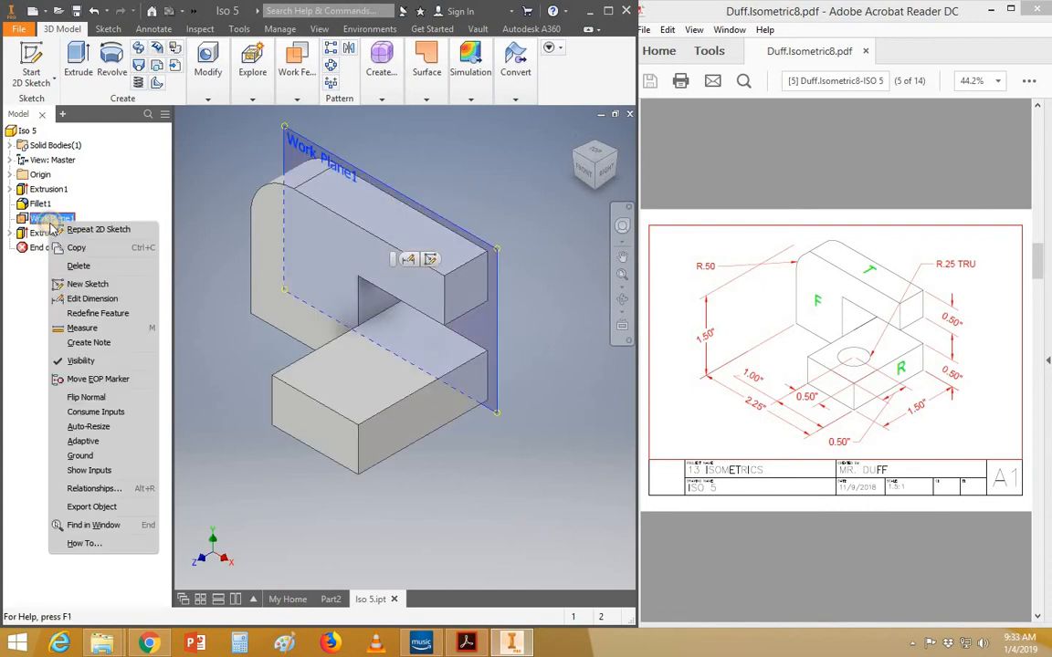
left_click(80, 361)
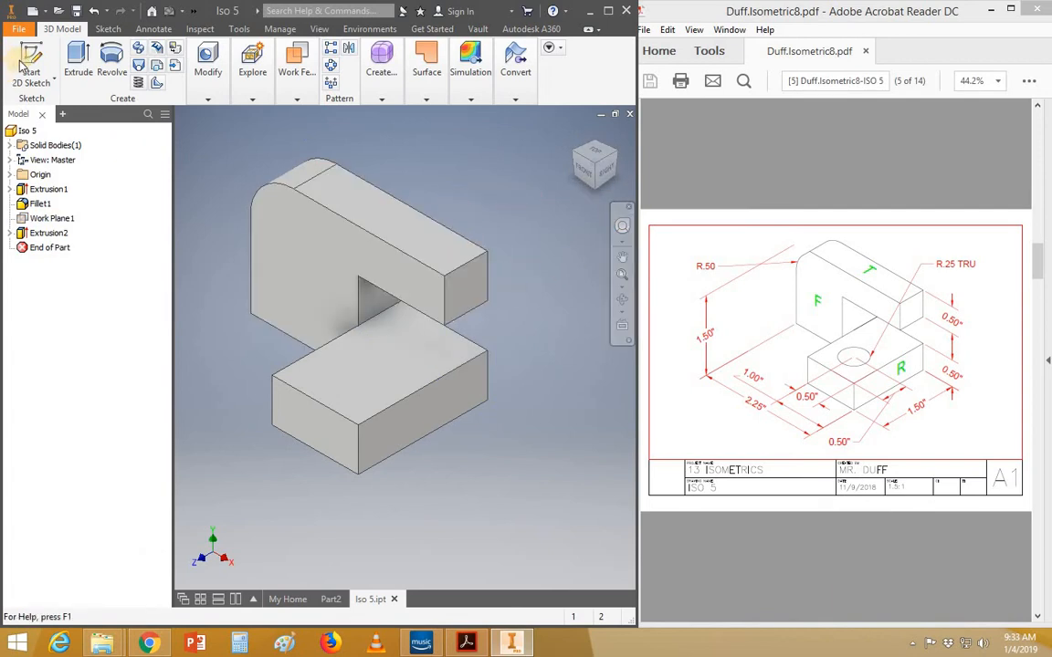
Start a sketch on the projecting block's top face and maximize the modelling window
left_click(32, 62)
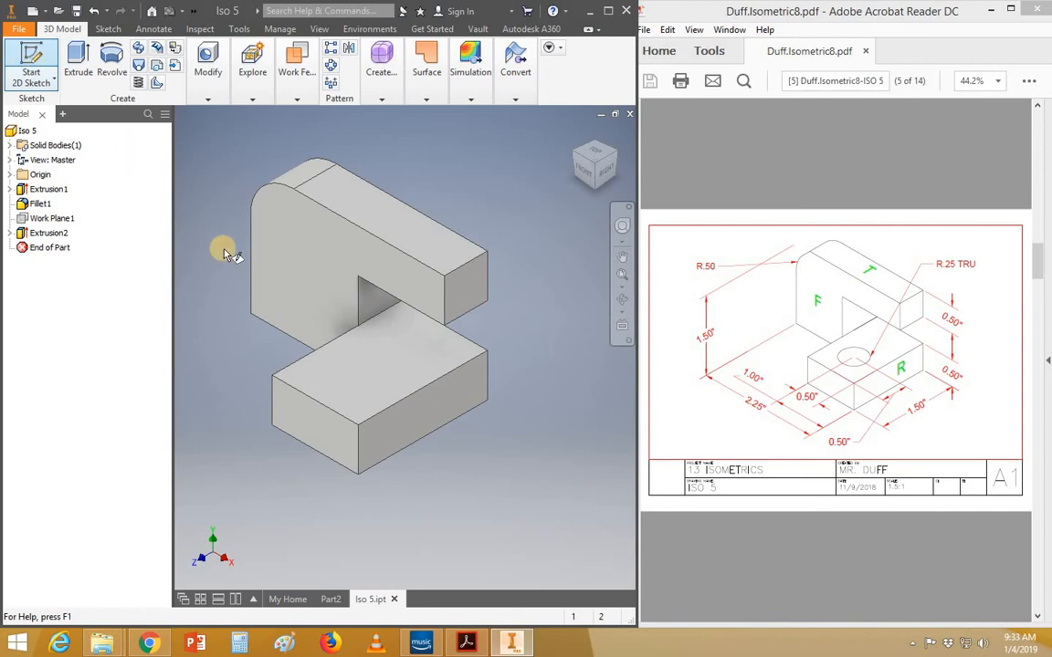
left_click(404, 382)
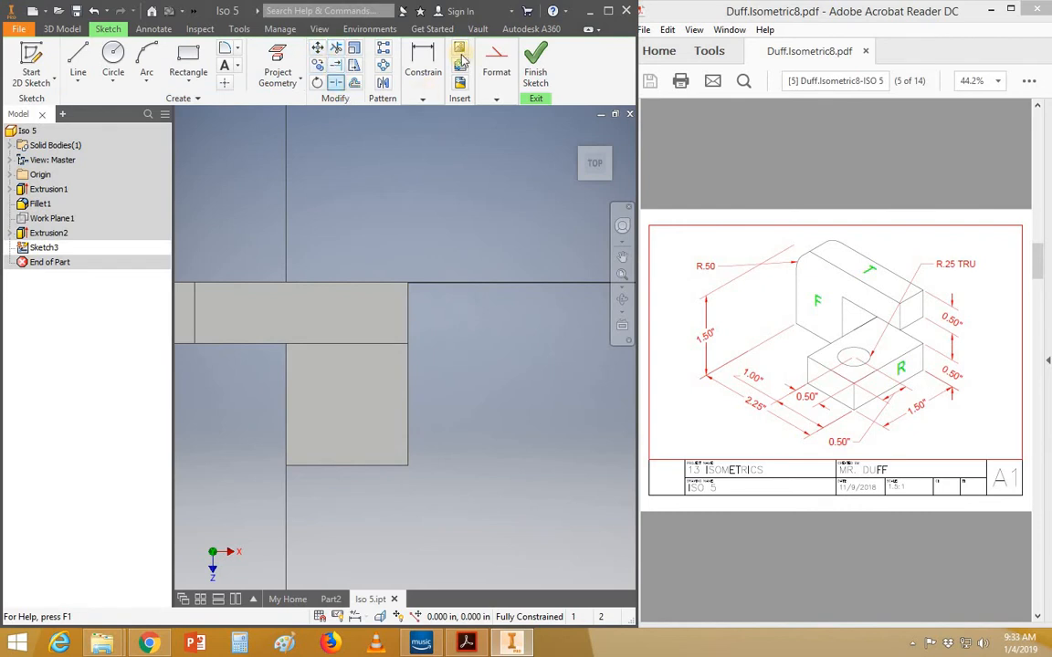
double_click(543, 11)
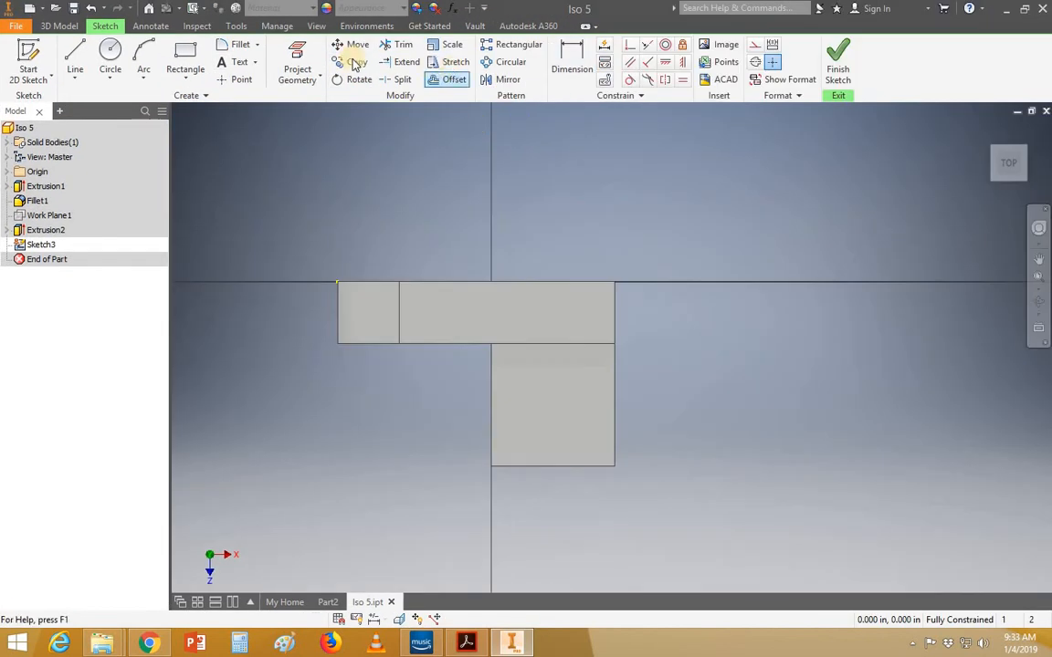
left_click(772, 61)
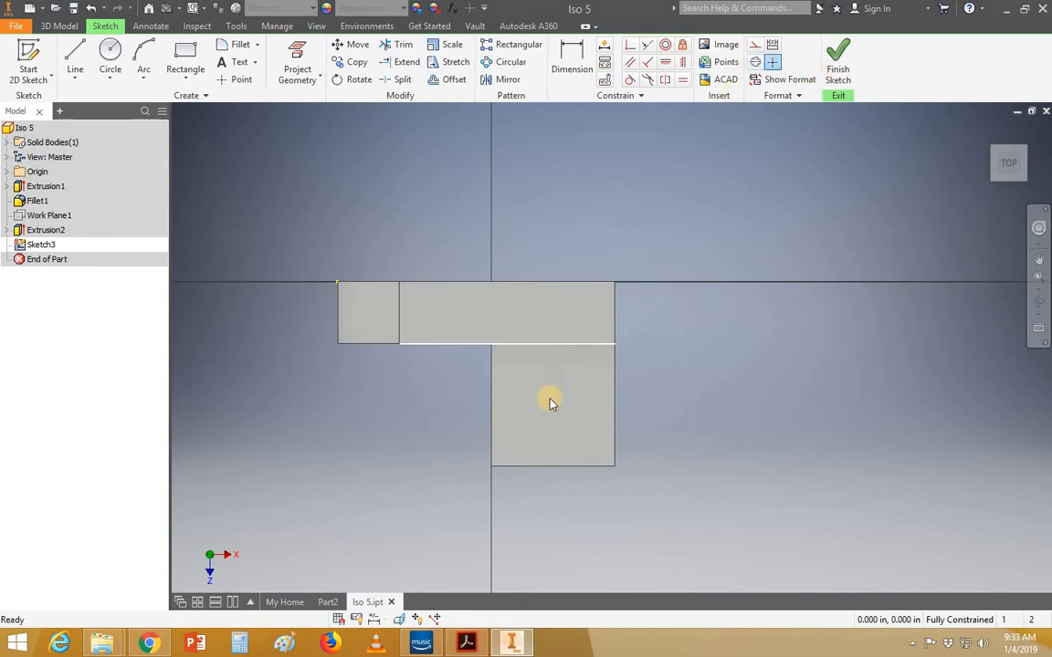
mouse_move(629, 369)
middle_mouse_down()
mouse_move(652, 398)
mouse_move(636, 382)
middle_mouse_up()
key("Escape")
key("F6")
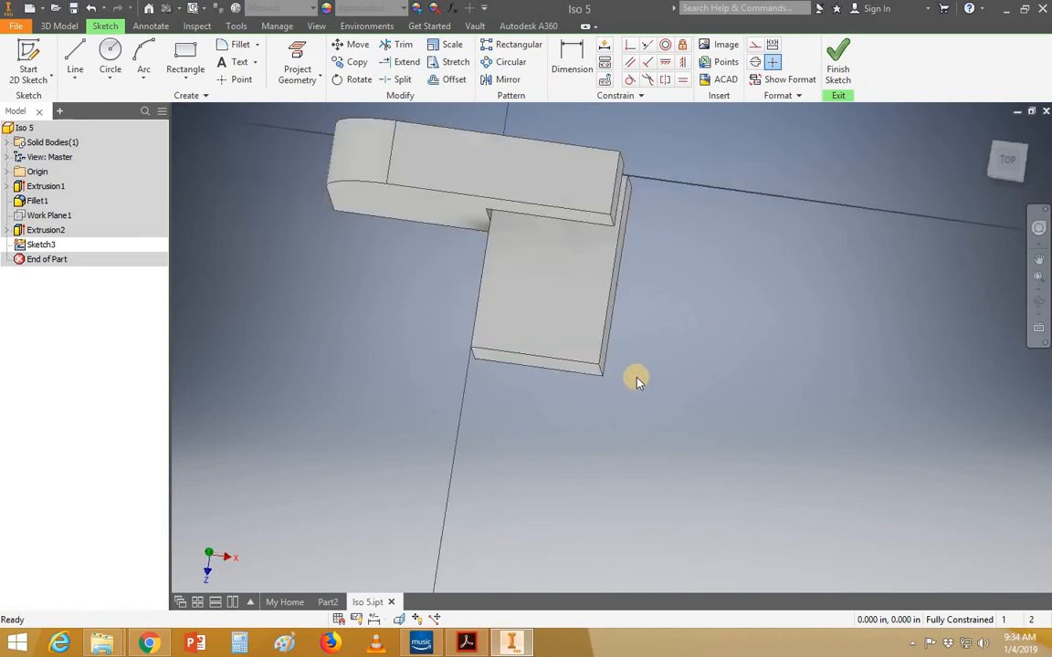
left_click(772, 64)
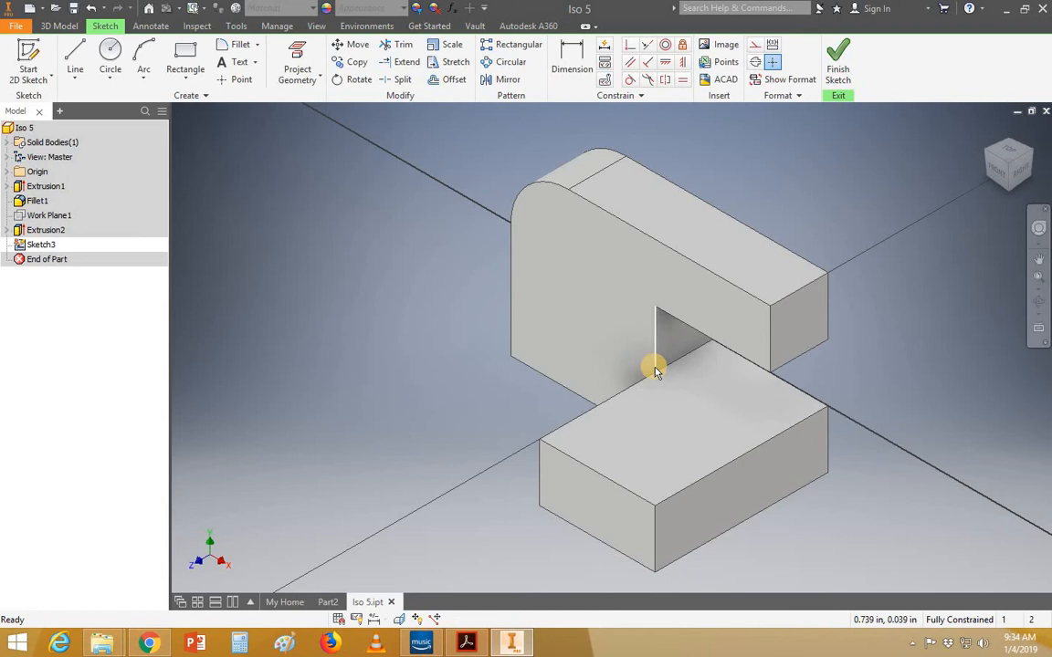
scroll(655, 368, "down", 5)
scroll(655, 368, "up", 5)
mouse_move(664, 391)
middle_mouse_down("shift")
mouse_move(686, 307)
mouse_move(671, 348)
mouse_move(677, 387)
mouse_move(660, 404)
middle_mouse_up("shift")
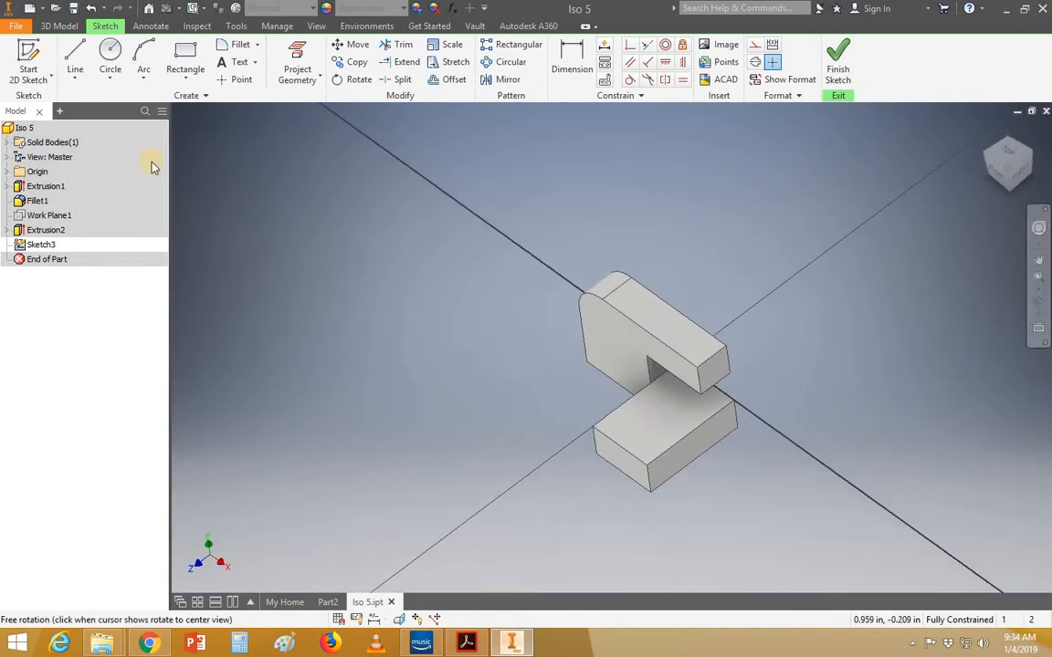
Leave the empty sketch and start another one on the projecting block's top face, viewed close up at an angle
left_click(27, 73)
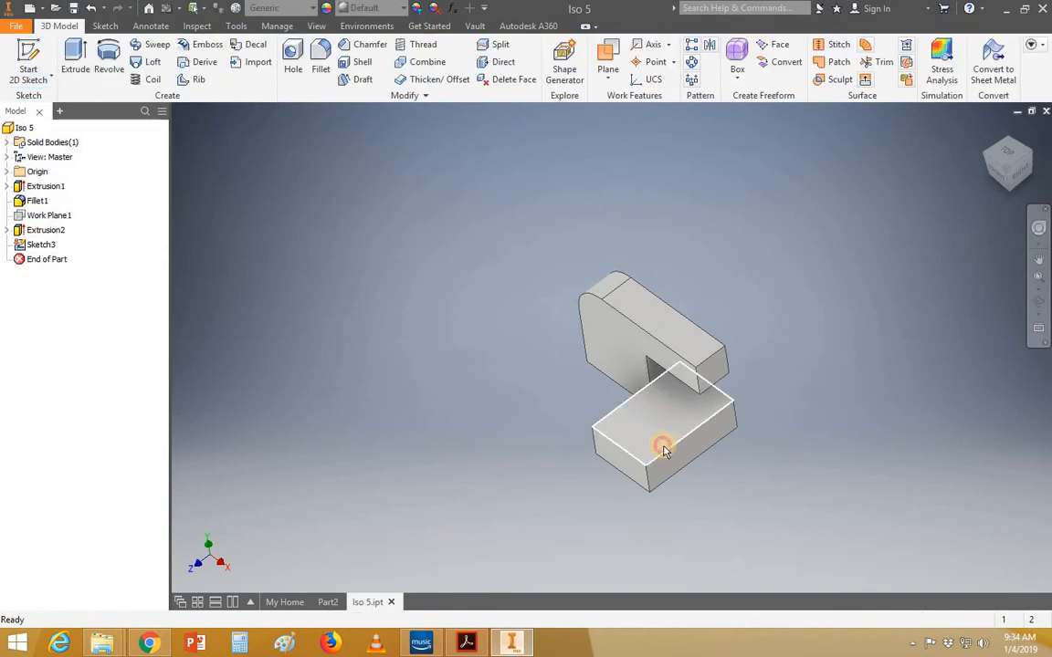
left_click(663, 449)
left_click(29, 64)
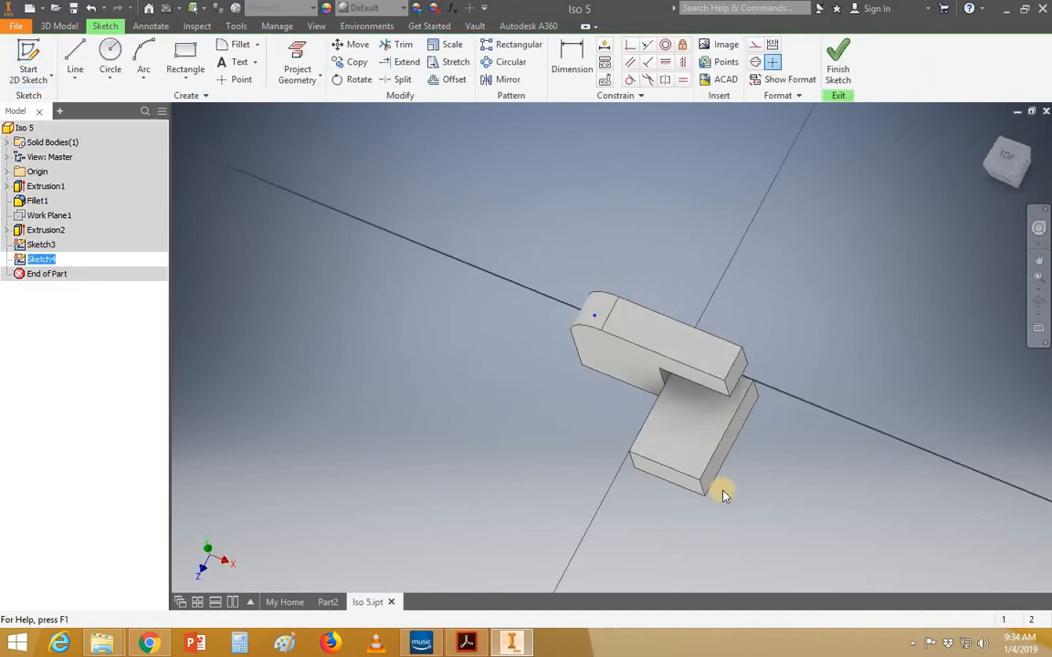
mouse_move(631, 345)
middle_mouse_down("shift")
mouse_move(614, 342)
mouse_move(589, 406)
mouse_move(572, 376)
mouse_move(594, 415)
mouse_move(639, 274)
middle_mouse_up("shift")
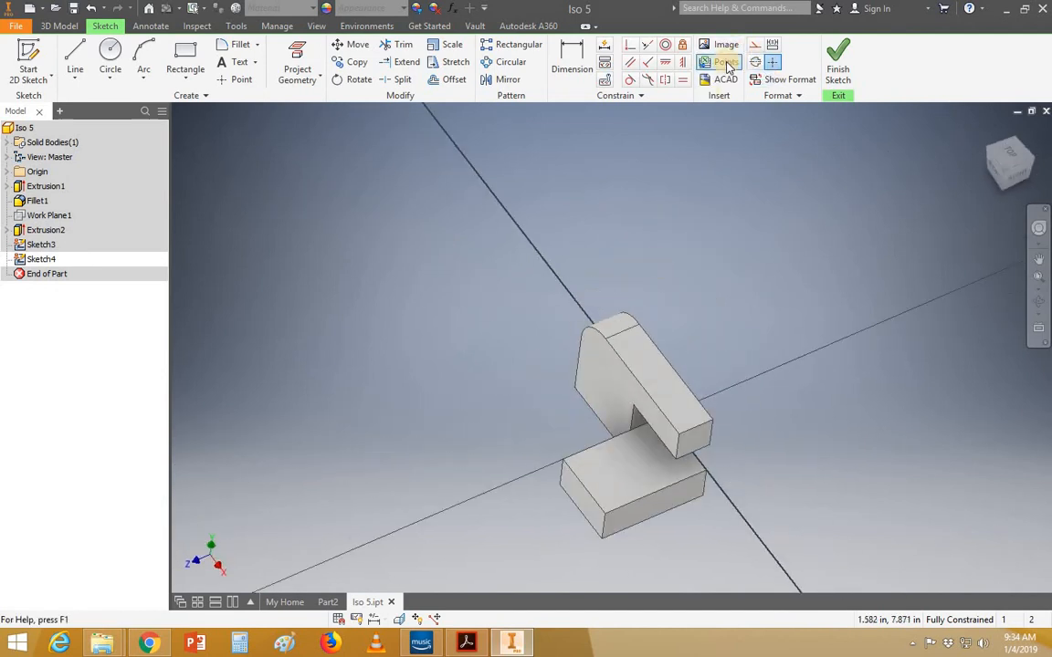
left_click(727, 66)
key("Escape")
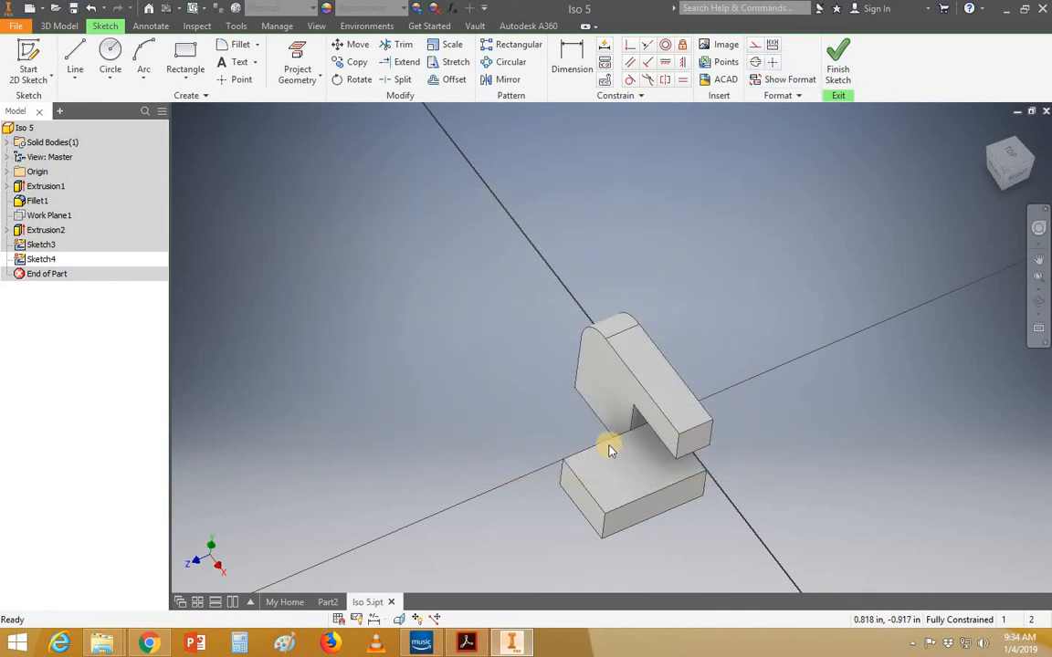
scroll(608, 446, "up", 5)
scroll(606, 443, "down", 8)
middle_click_drag(445, 313, 316, 159)
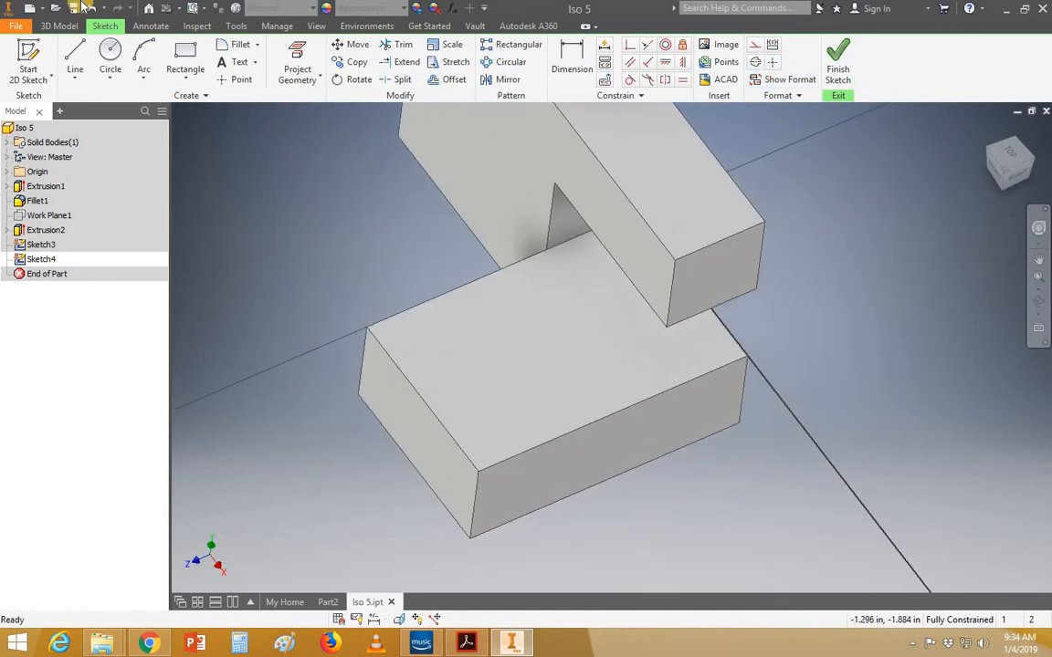
key("Escape")
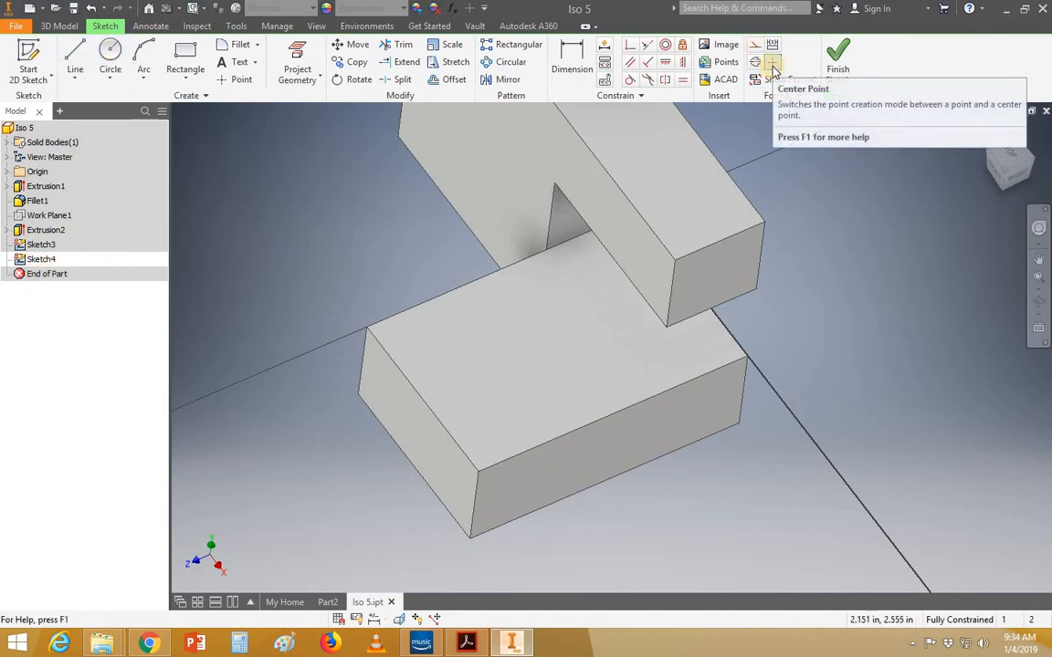
Sketch a trial circle toward the front end of the projecting block's top face
left_click(488, 373)
left_click(110, 56)
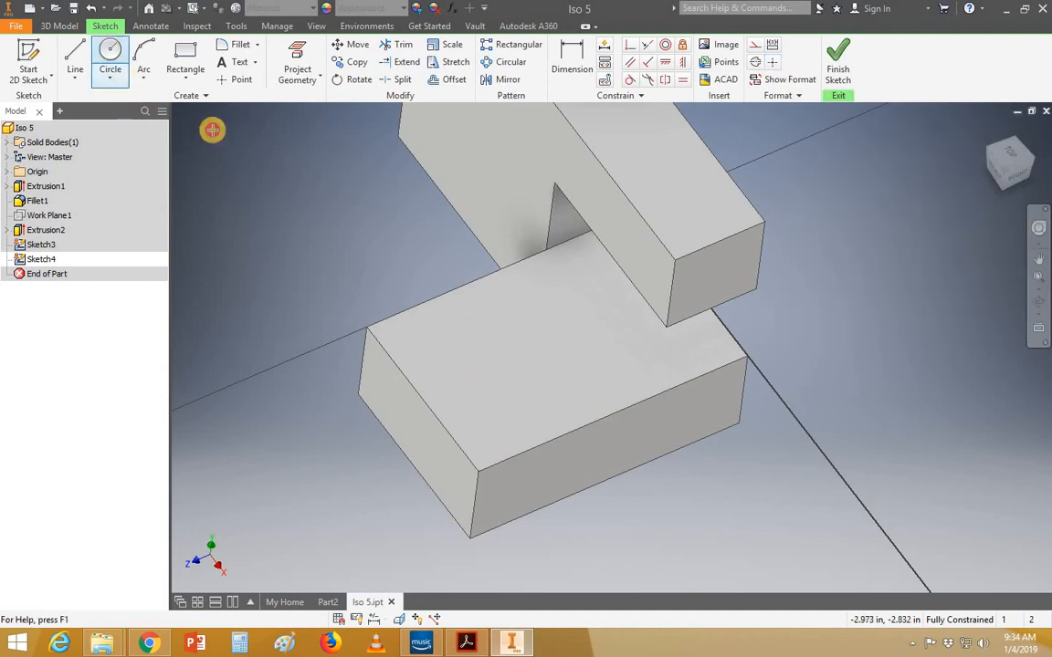
left_click(484, 361)
left_click(575, 399)
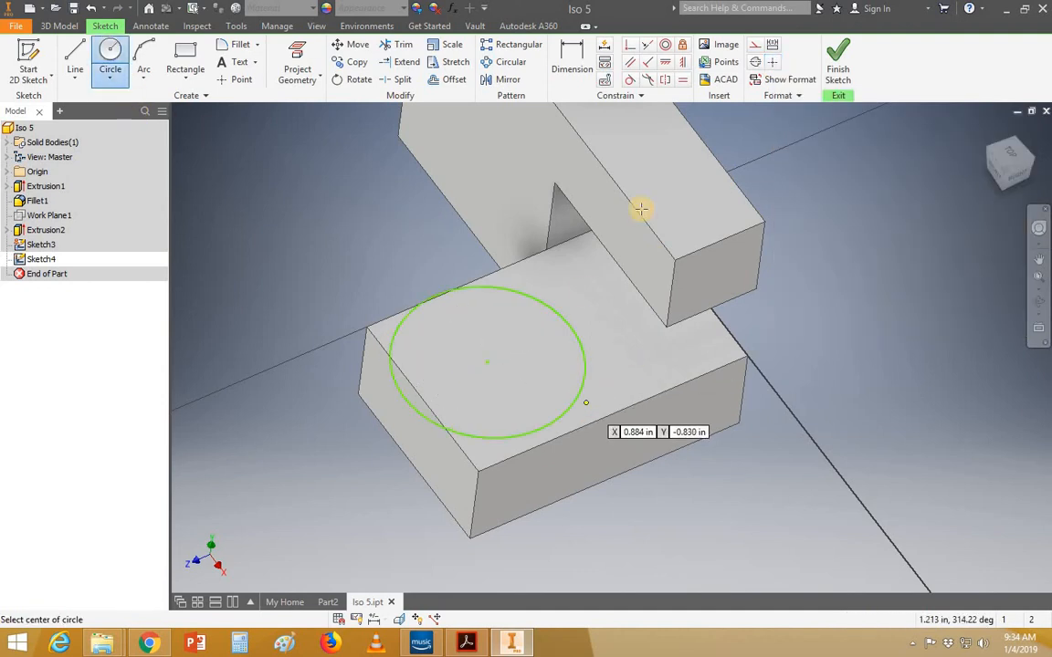
left_click(772, 65)
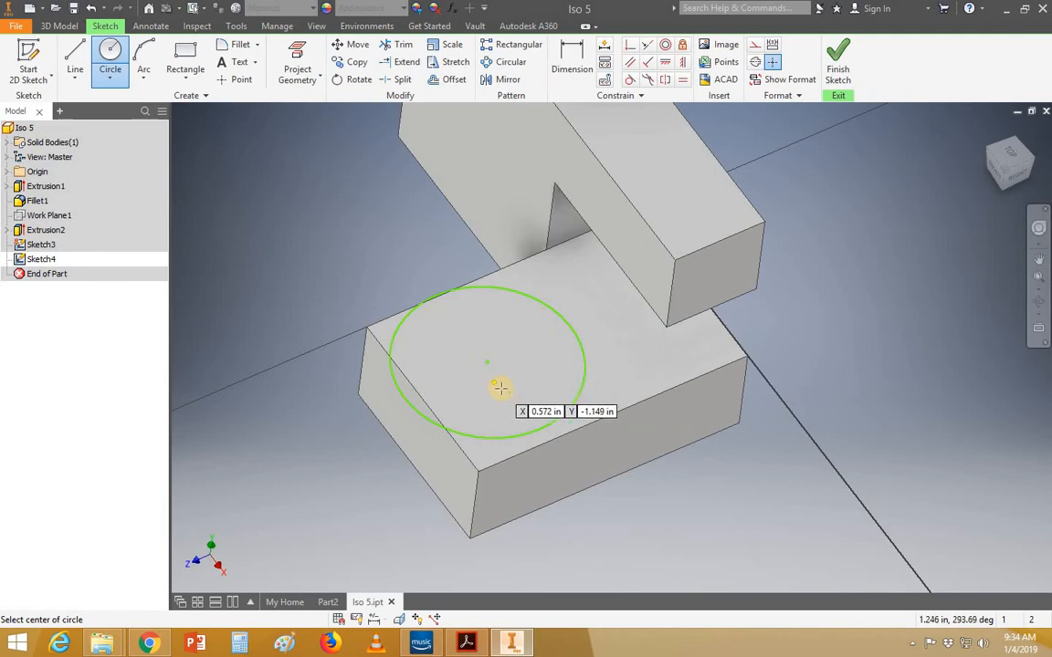
left_click(501, 387)
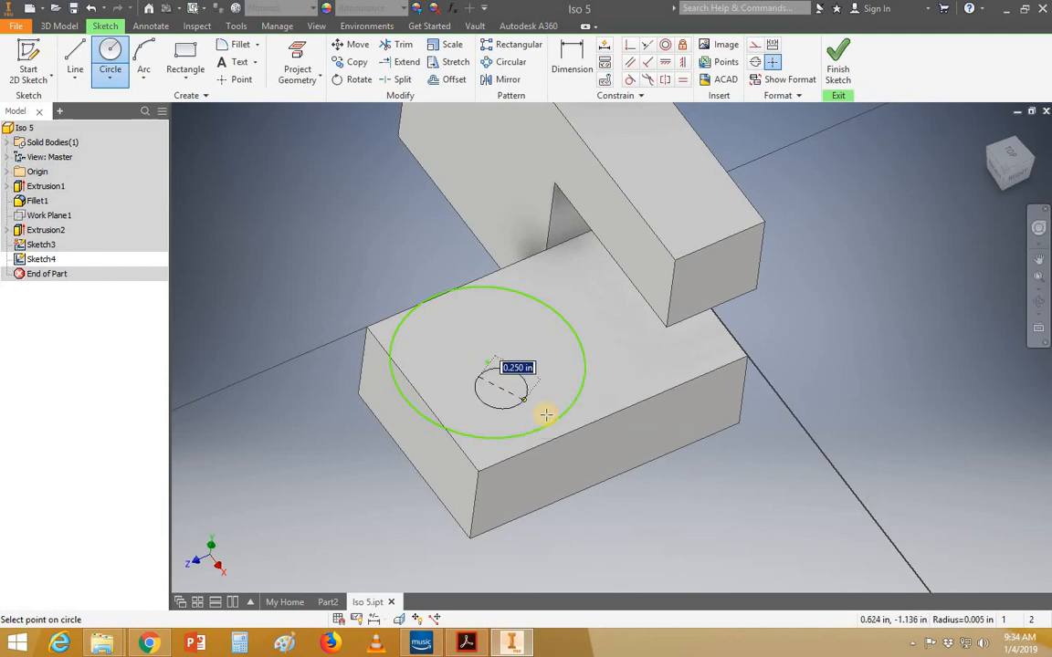
Place a center point toward the front end of the block's top face and delete the trial circle
left_click(773, 63)
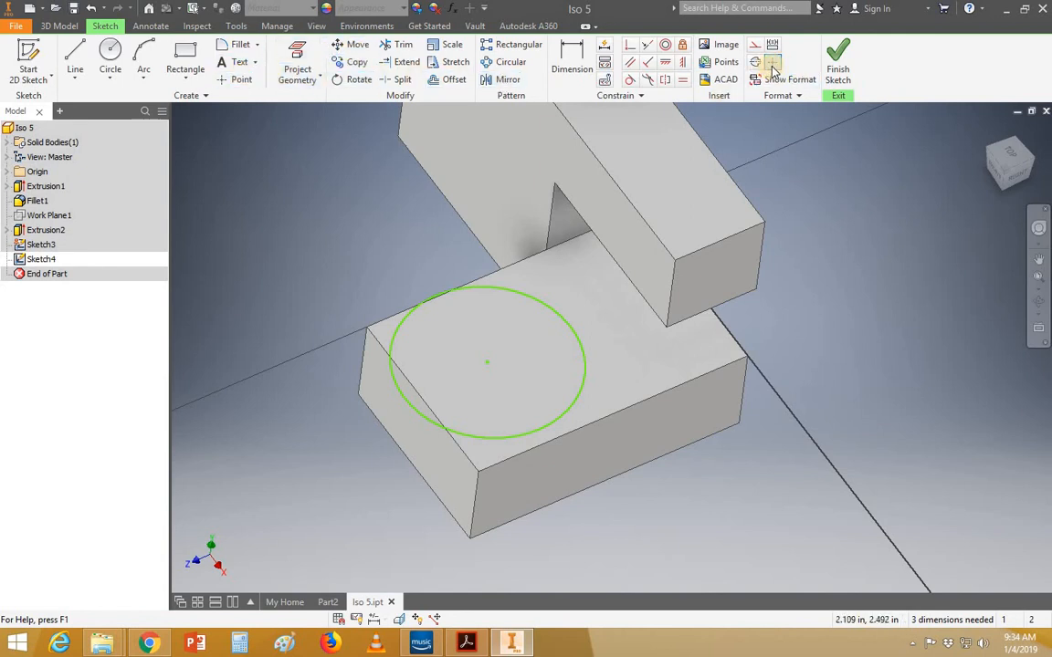
left_click(236, 79)
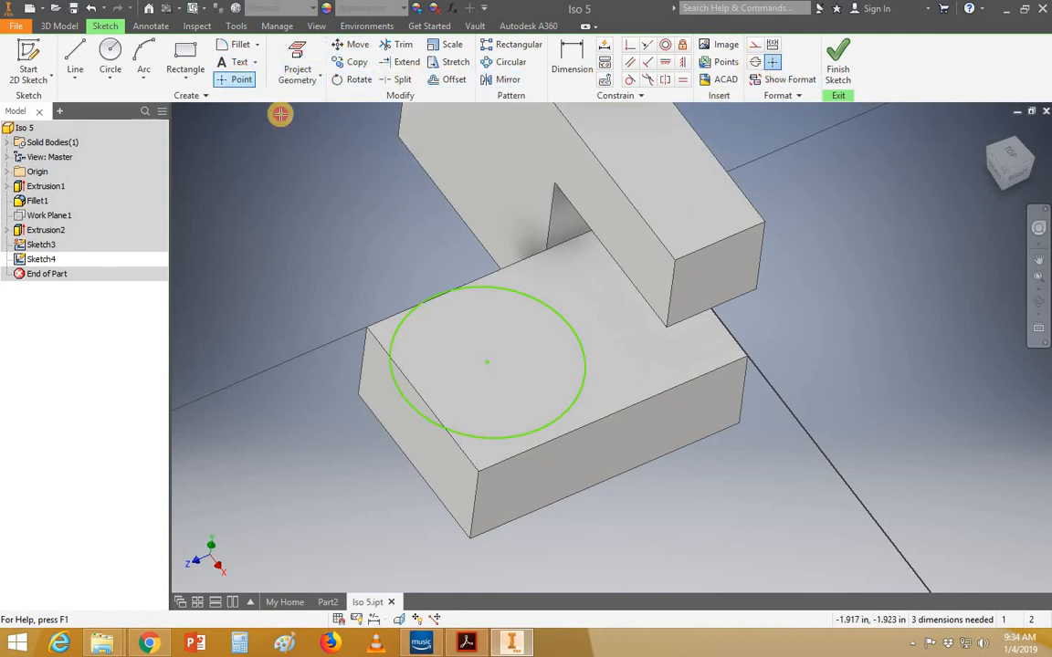
left_click(498, 377)
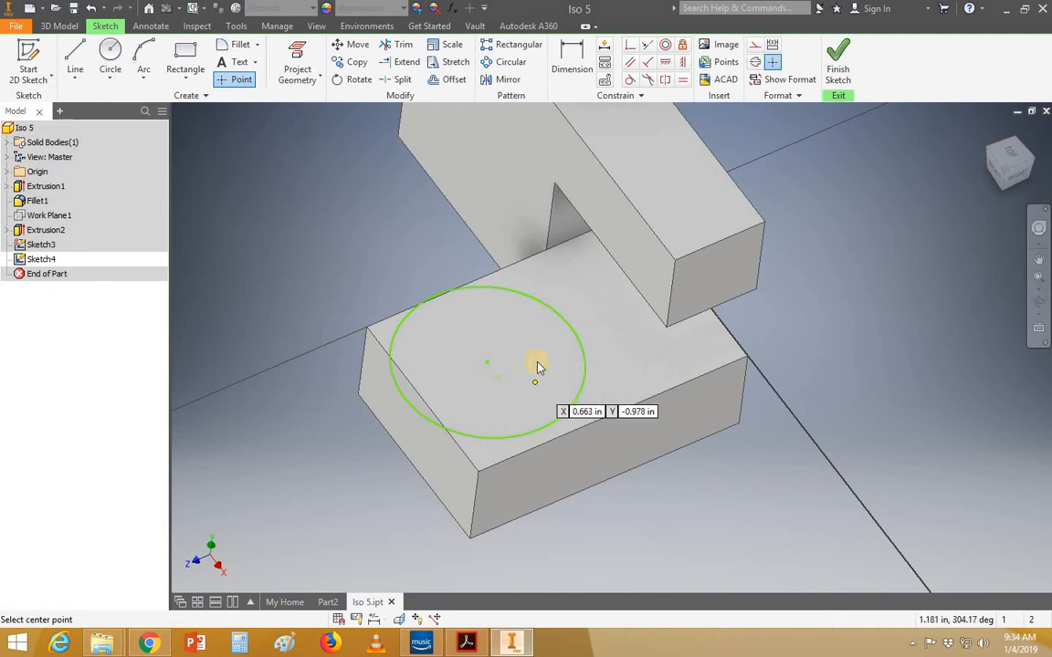
key("Escape")
key("Delete")
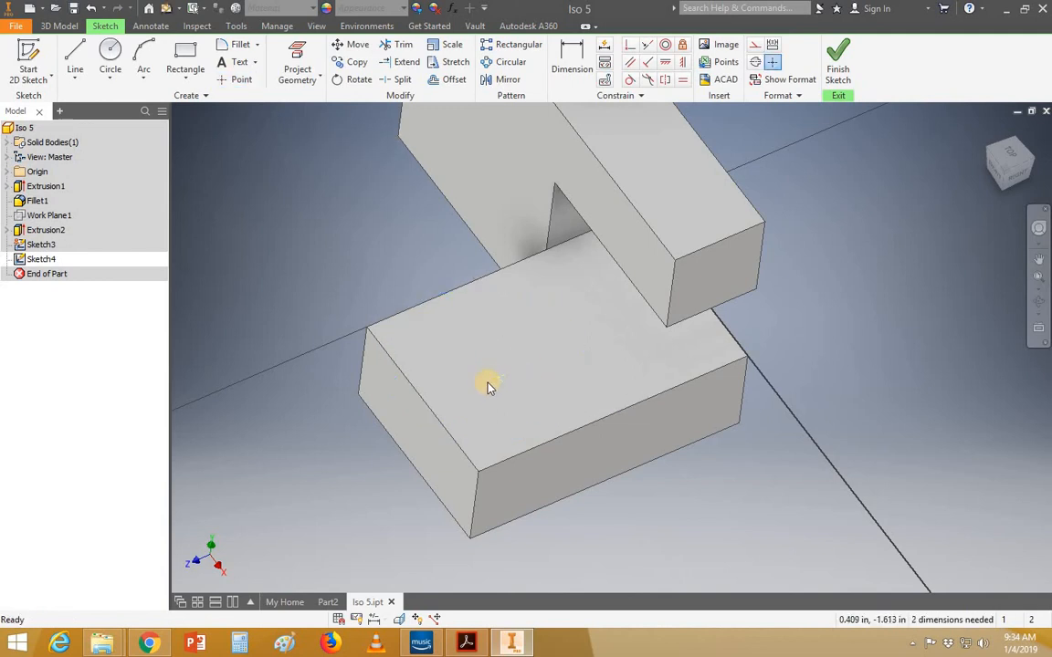
Dimension the center point 0.5 in from the front edge of the block's top face, checking the PDF drawing
scroll(498, 378, "down", 2)
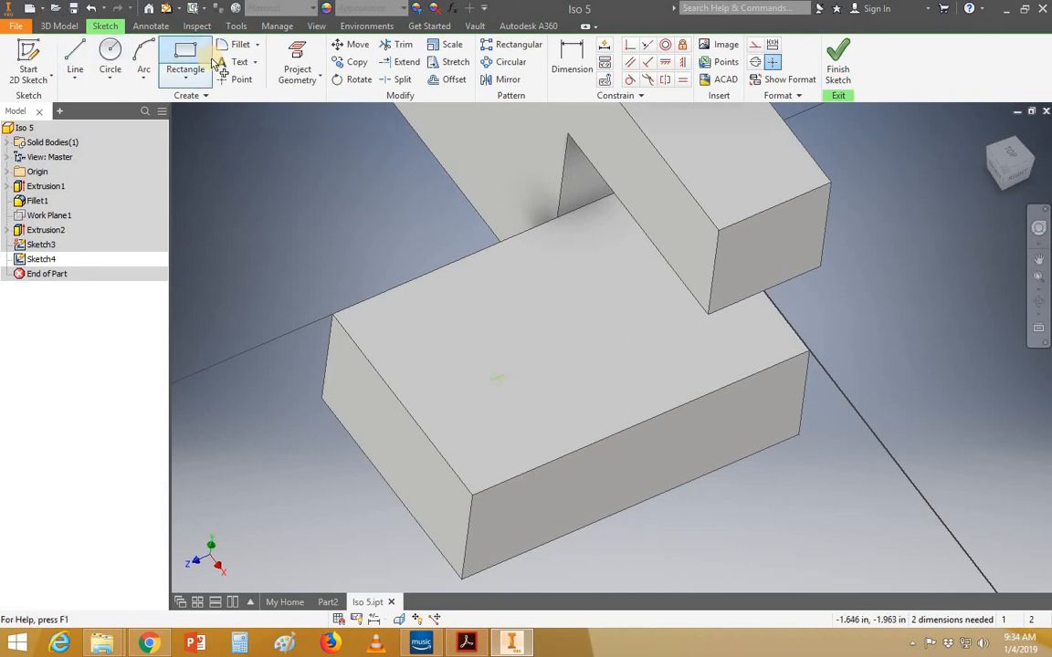
key("d")
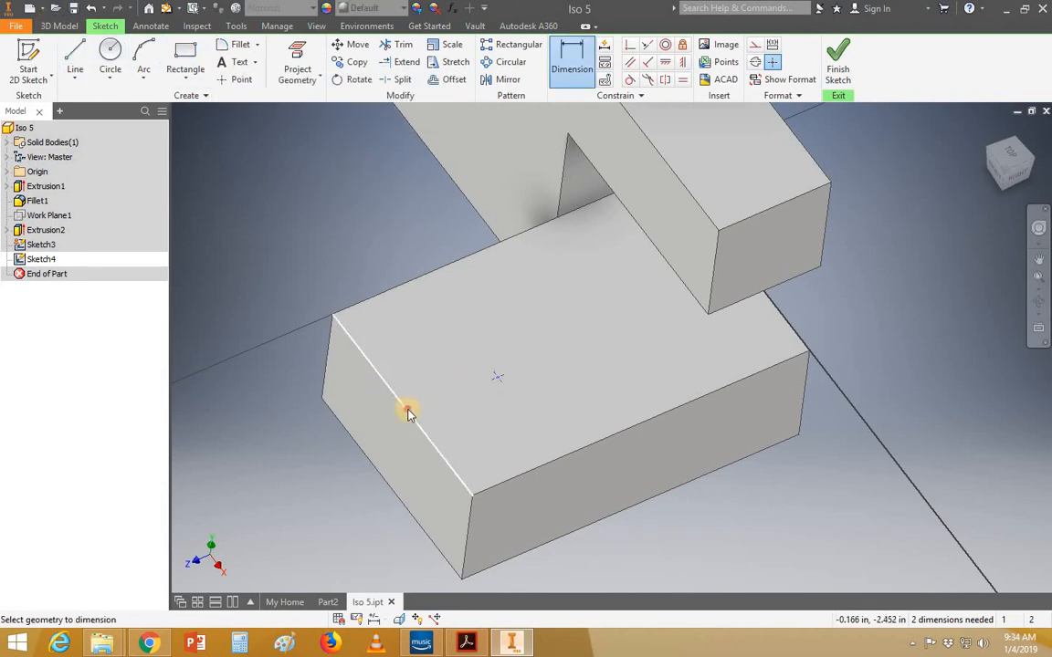
left_click(406, 408)
left_click(525, 577)
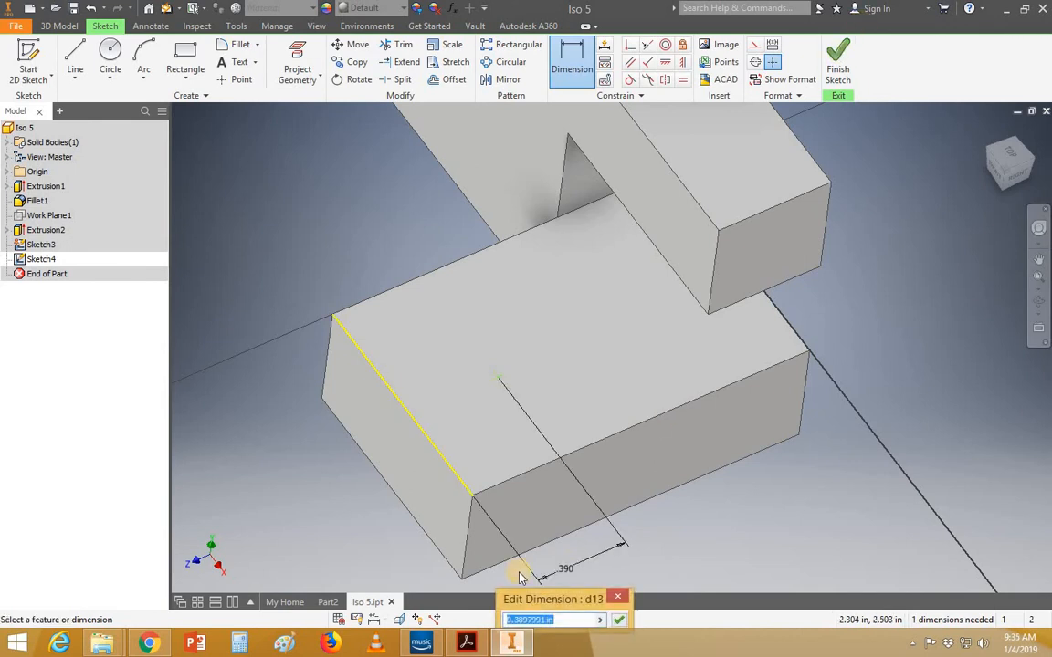
left_click(466, 644)
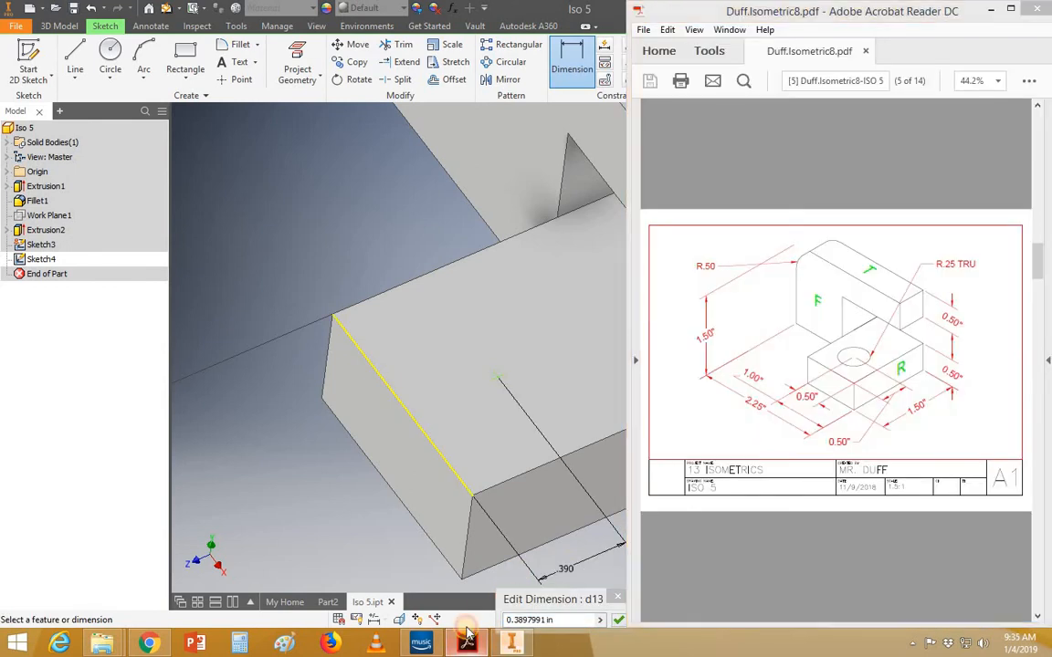
left_click(465, 643)
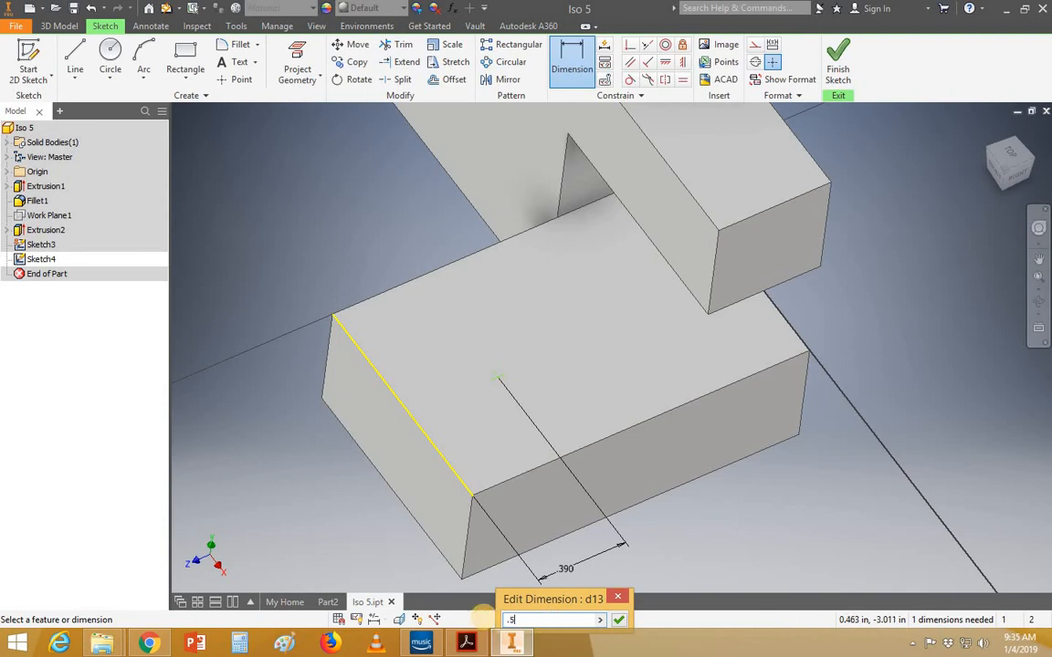
type("00")
key("Return")
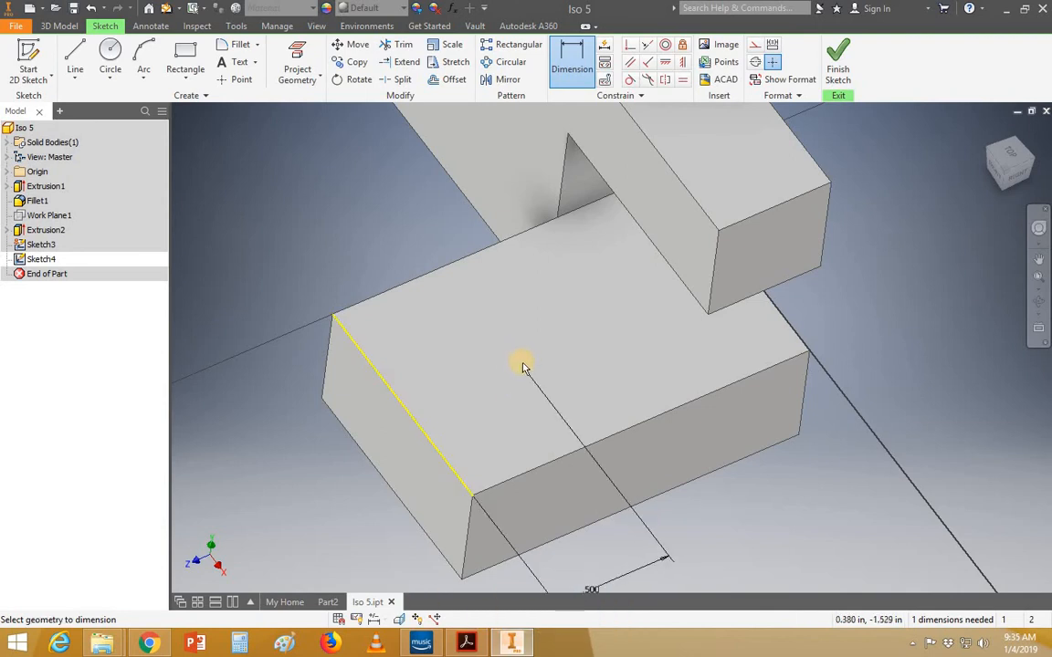
Dimension the center point 0.5 in from the right side edge of the block's top face and finish the sketch
left_click(522, 476)
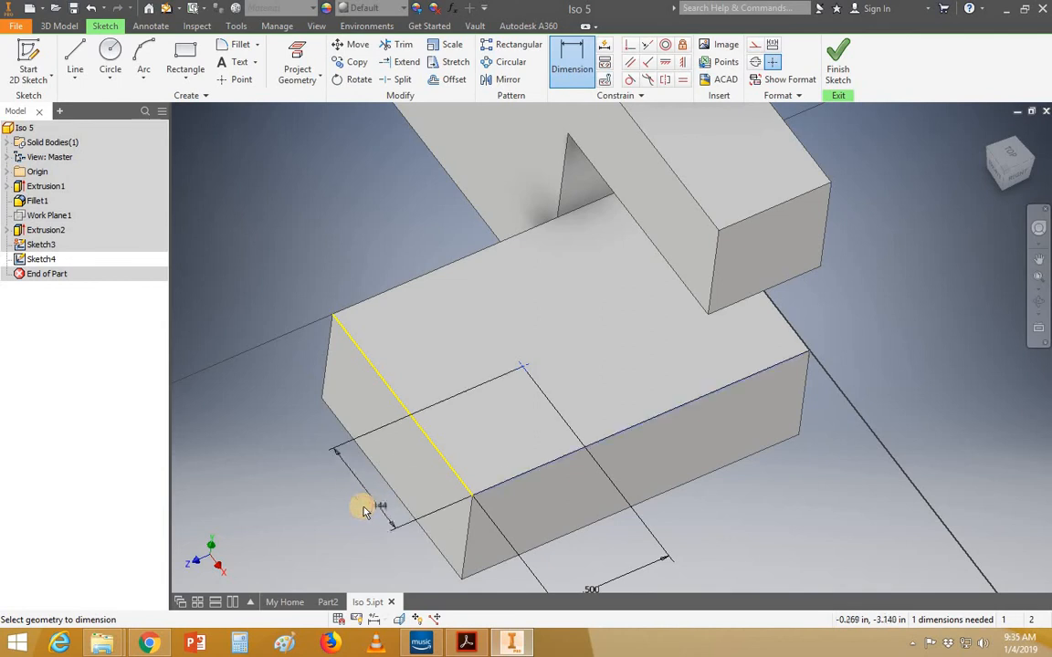
left_click(347, 503)
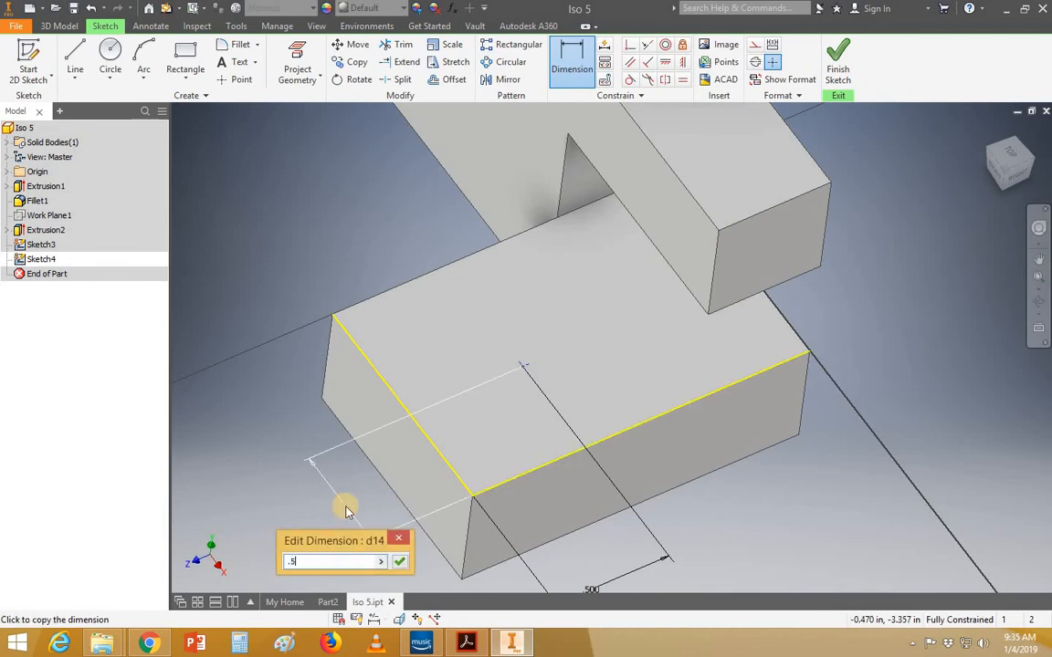
key("Return")
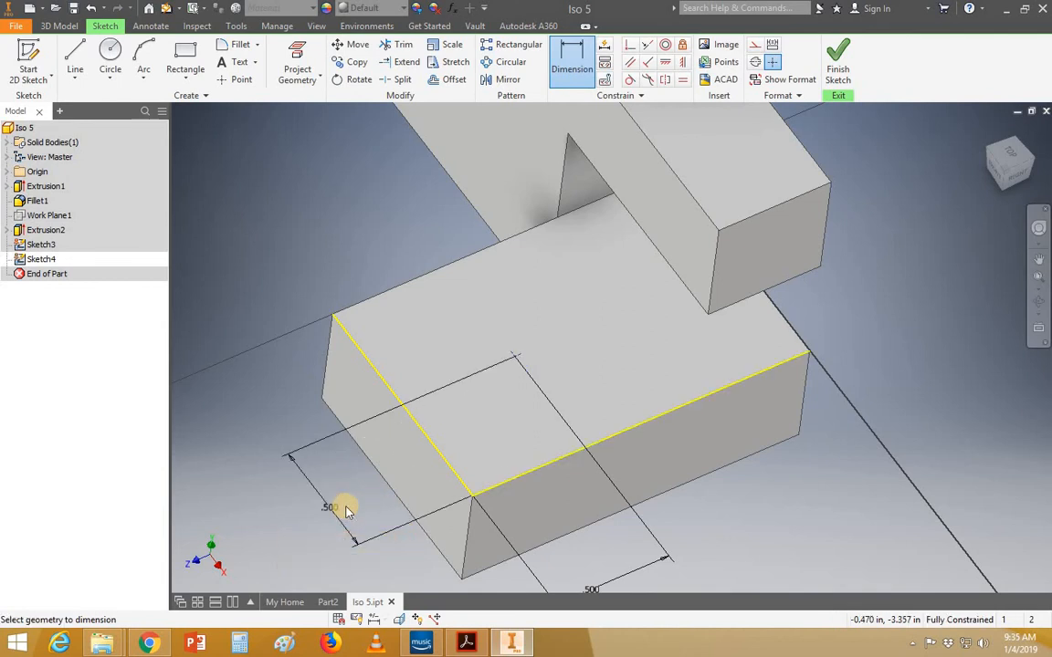
left_click(838, 57)
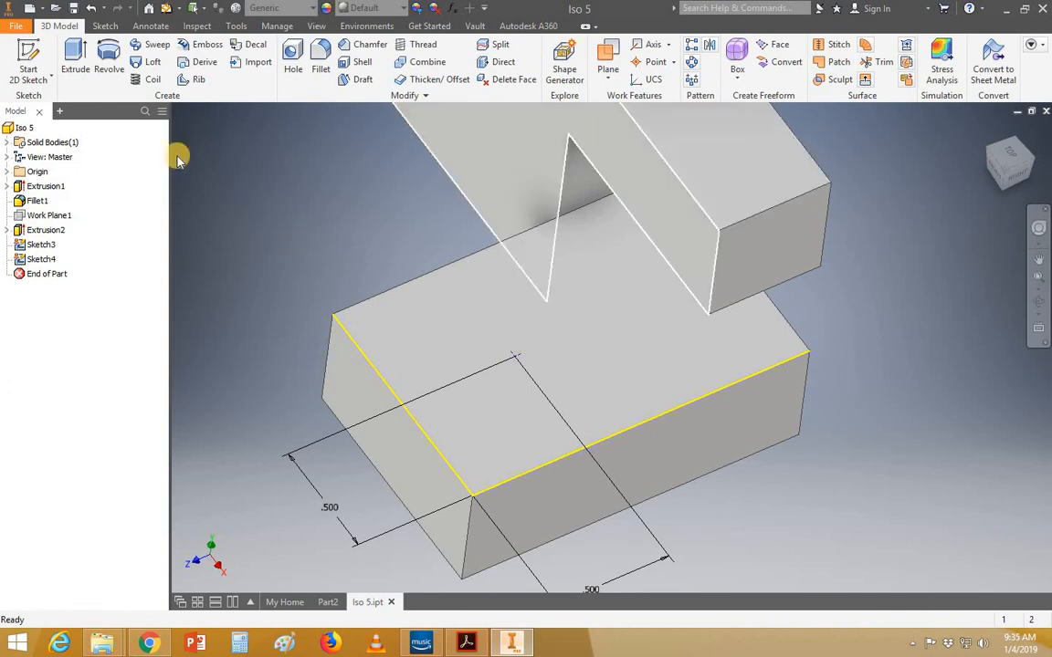
Start a Hole on the sketched center point, previewing the counterbore, spotface and countersink types before returning to a plain drilled hole
left_click(291, 62)
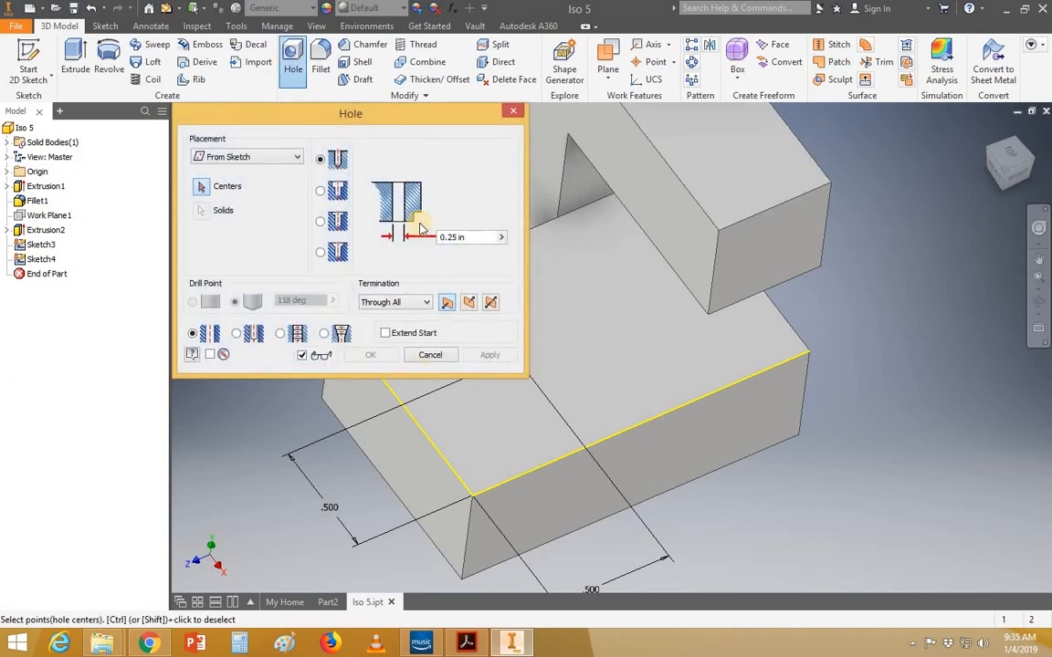
left_click_drag(392, 118, 252, 50)
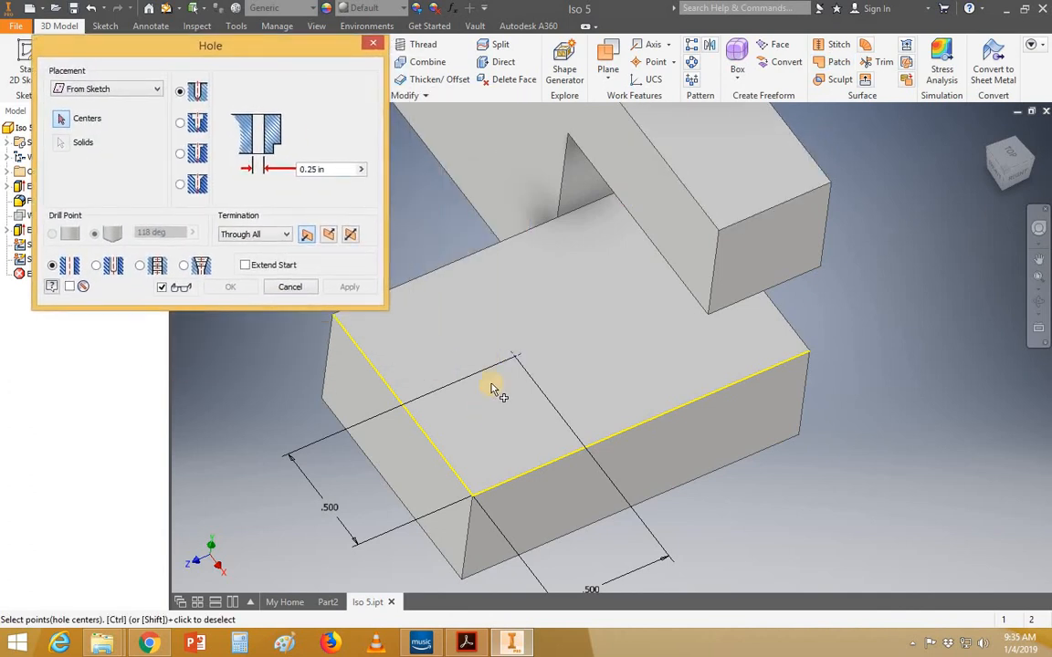
left_click(516, 360)
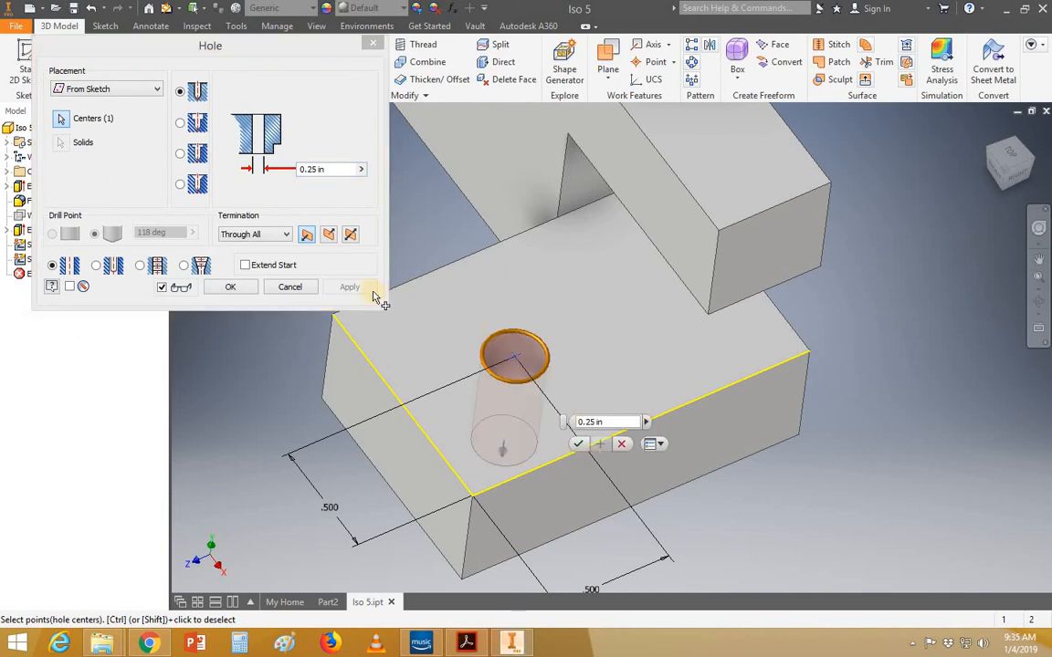
left_click(181, 126)
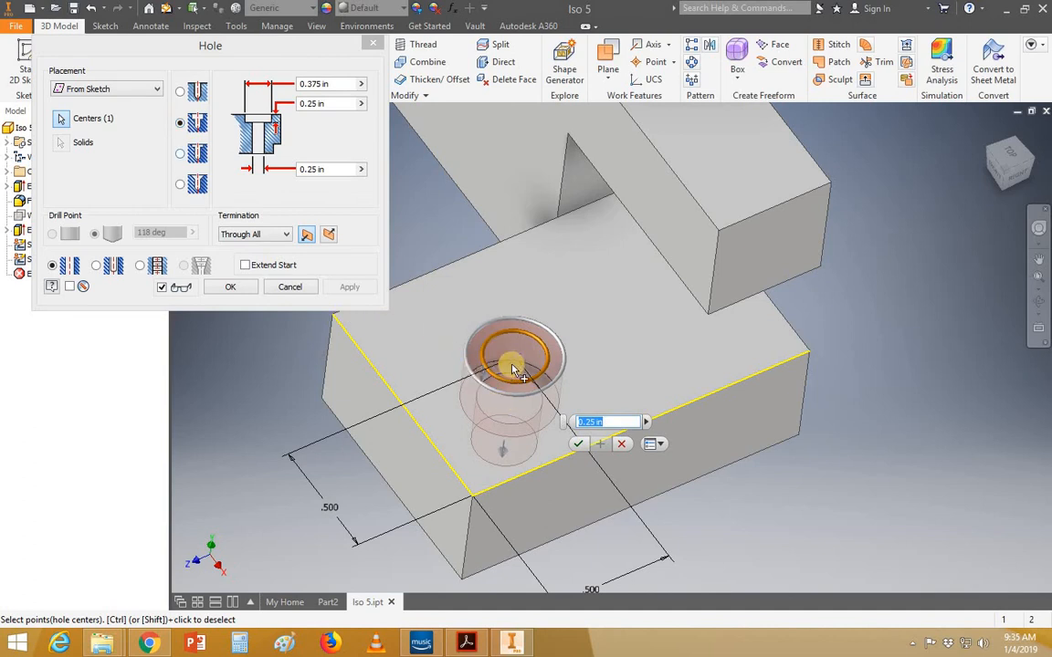
left_click(179, 156)
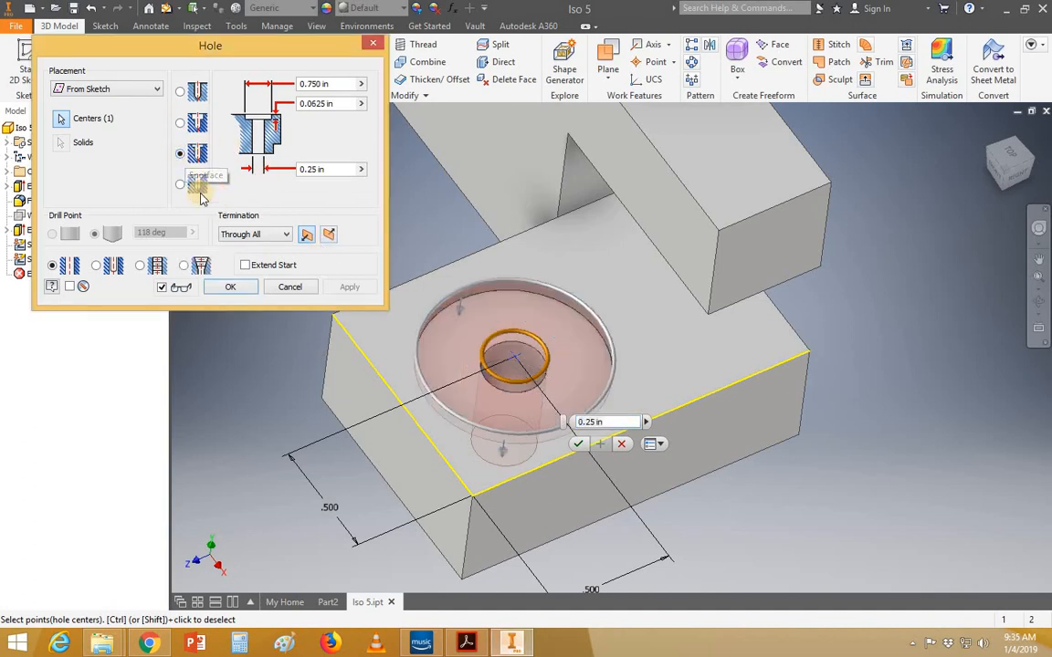
left_click(180, 184)
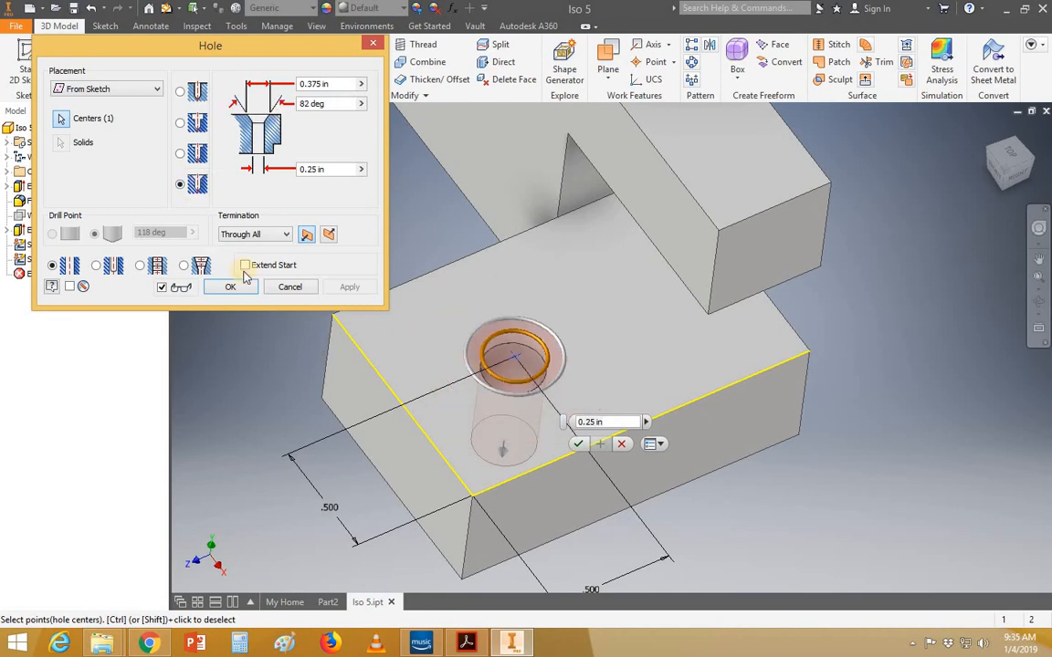
left_click(179, 92)
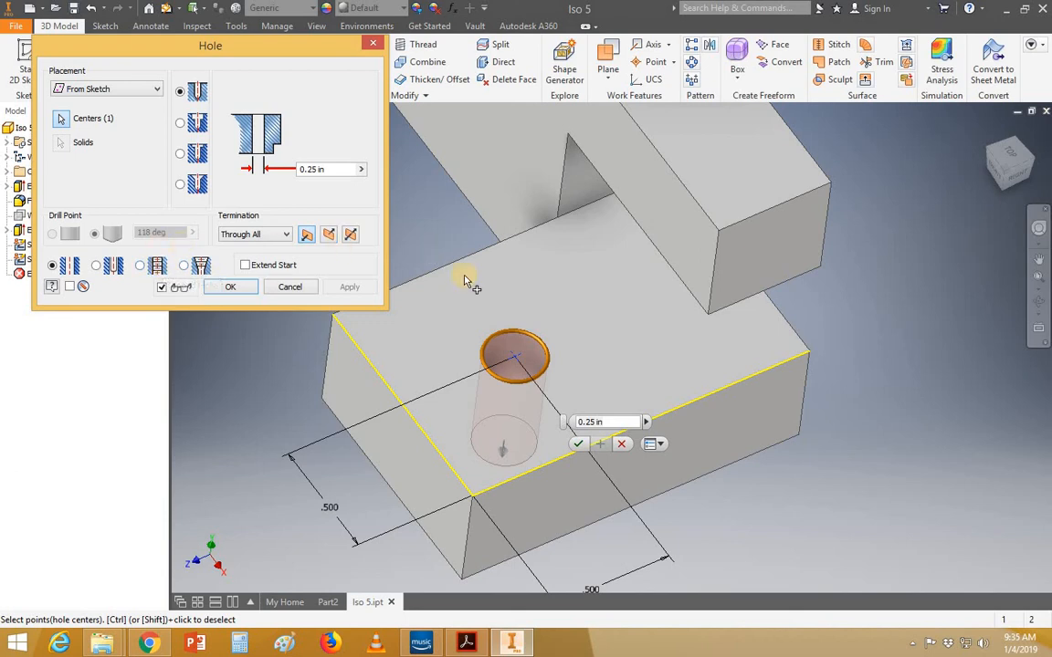
Check the hole size in the PDF drawing and create the through-all hole with a 0.5 in diameter
left_click(481, 646)
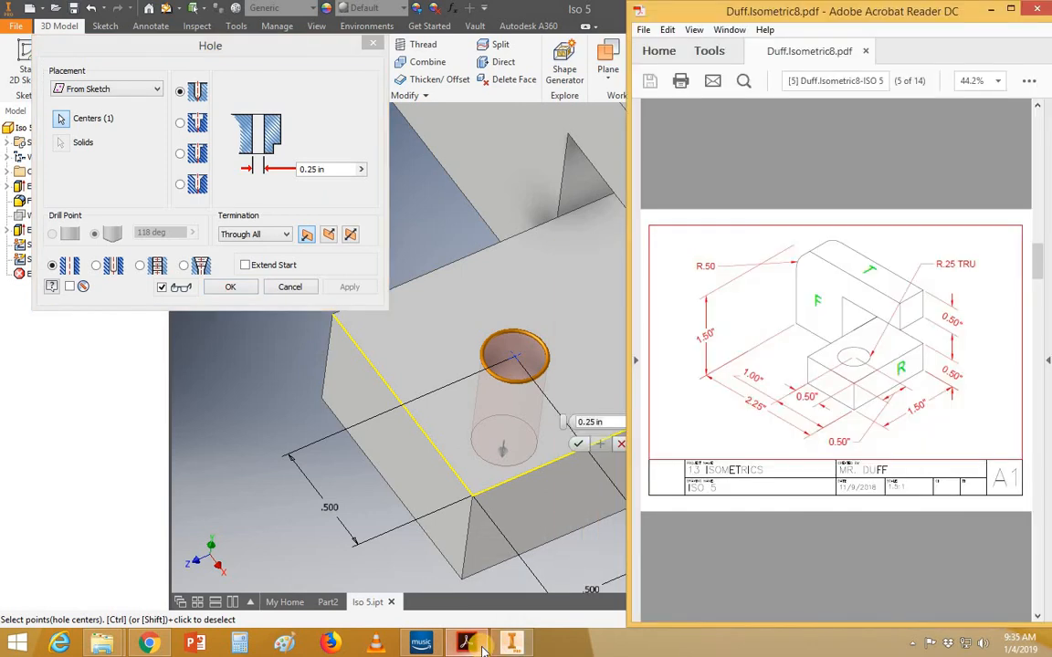
left_click(482, 646)
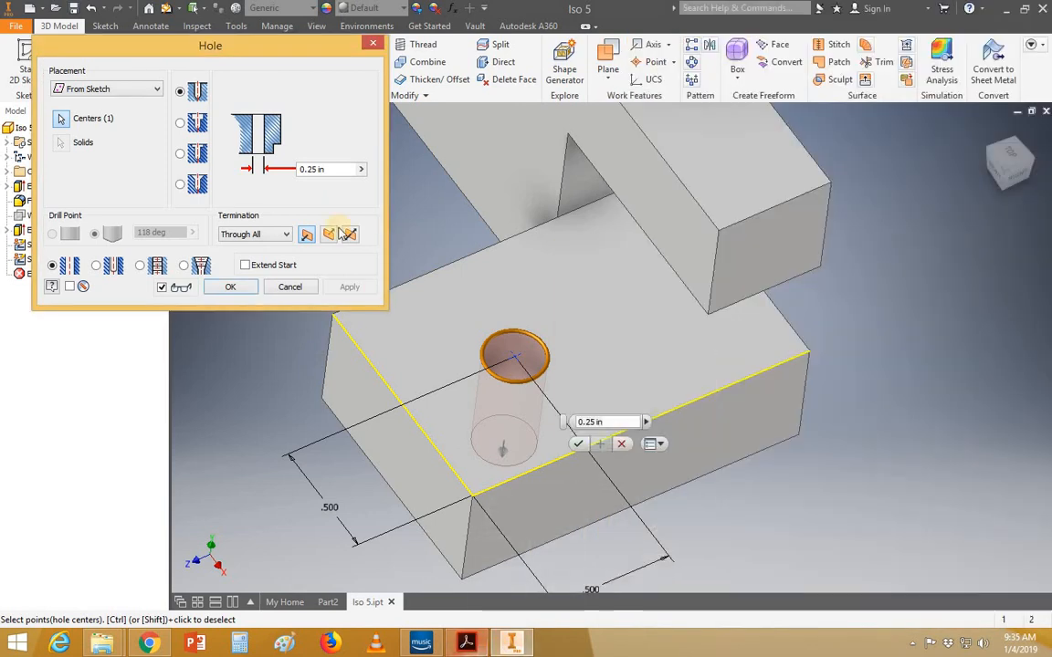
left_click_drag(340, 170, 286, 169)
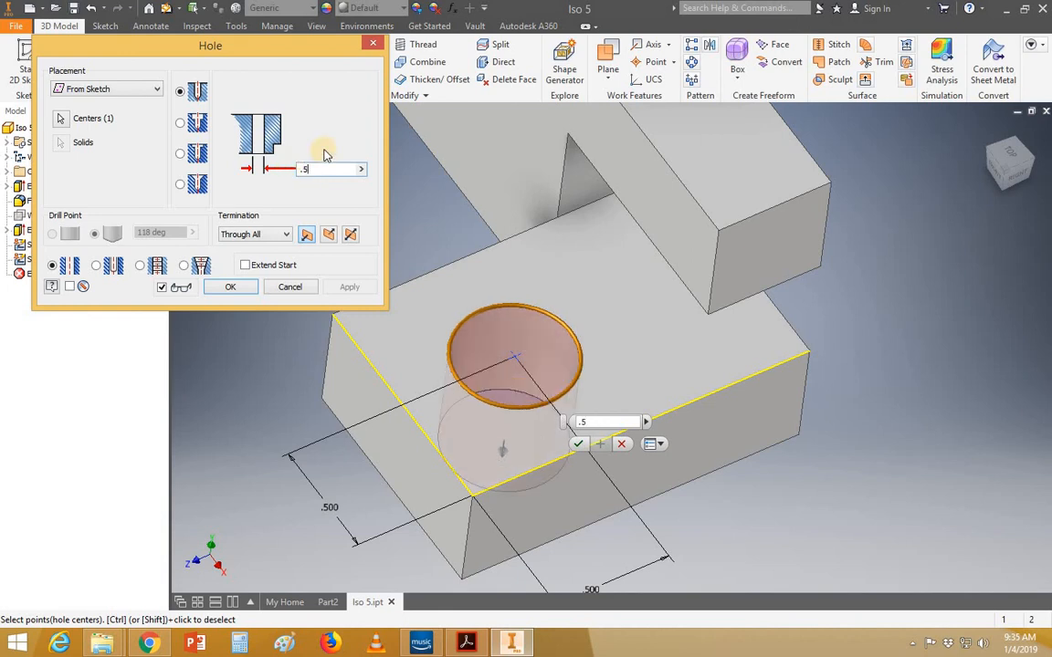
left_click(228, 287)
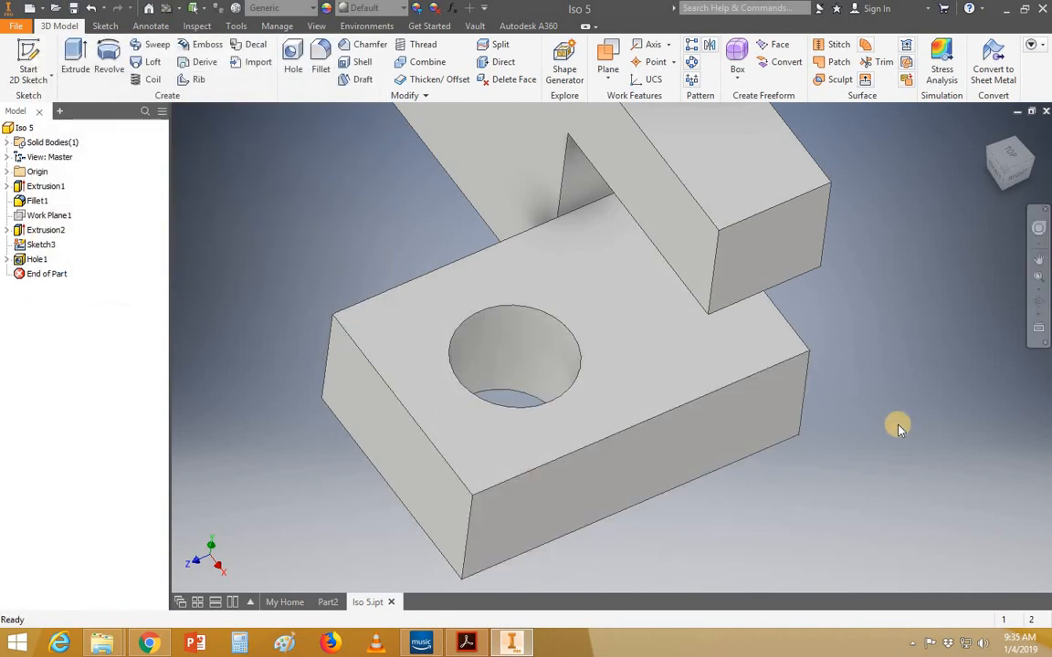
Delete the hole feature from the projecting block along with its center-point sketch
scroll(961, 155, "down", 2)
left_click(1010, 154)
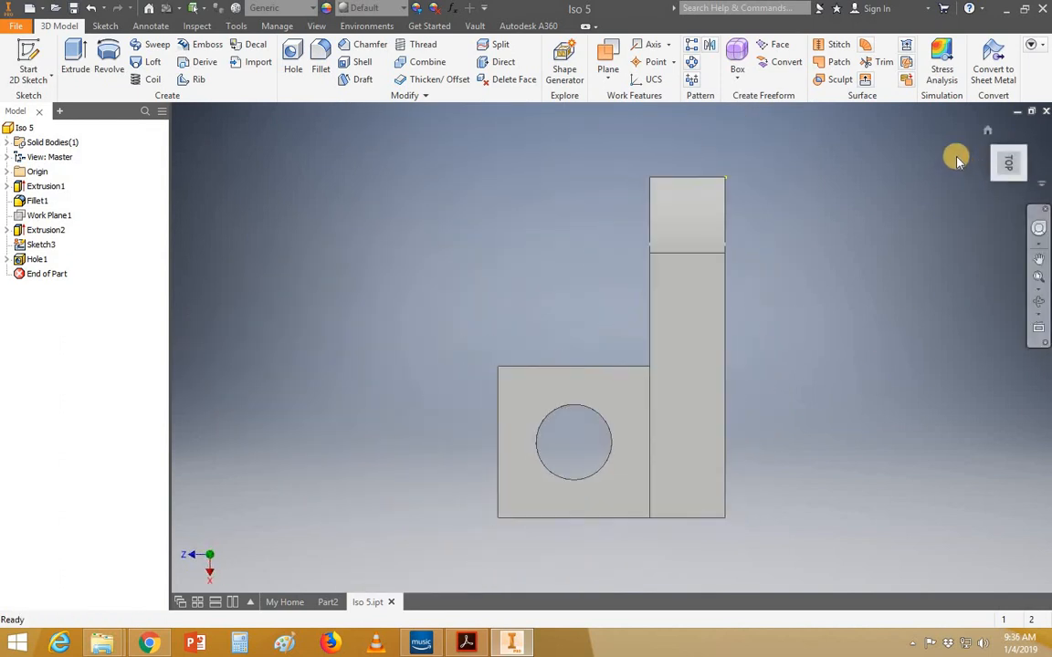
left_click(986, 129)
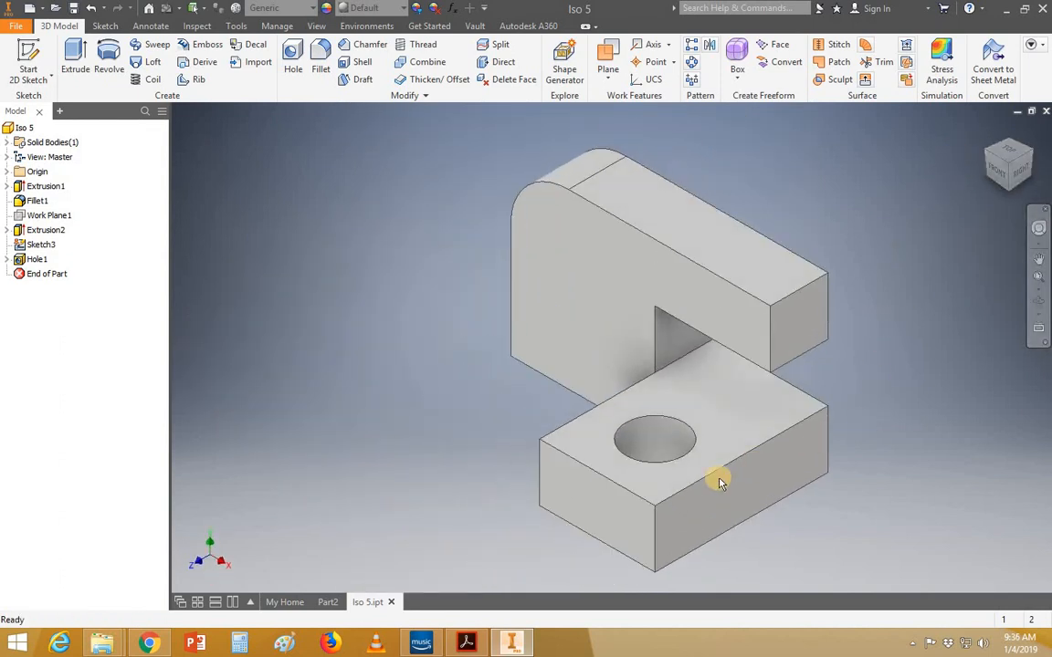
right_click(39, 261)
left_click(54, 277)
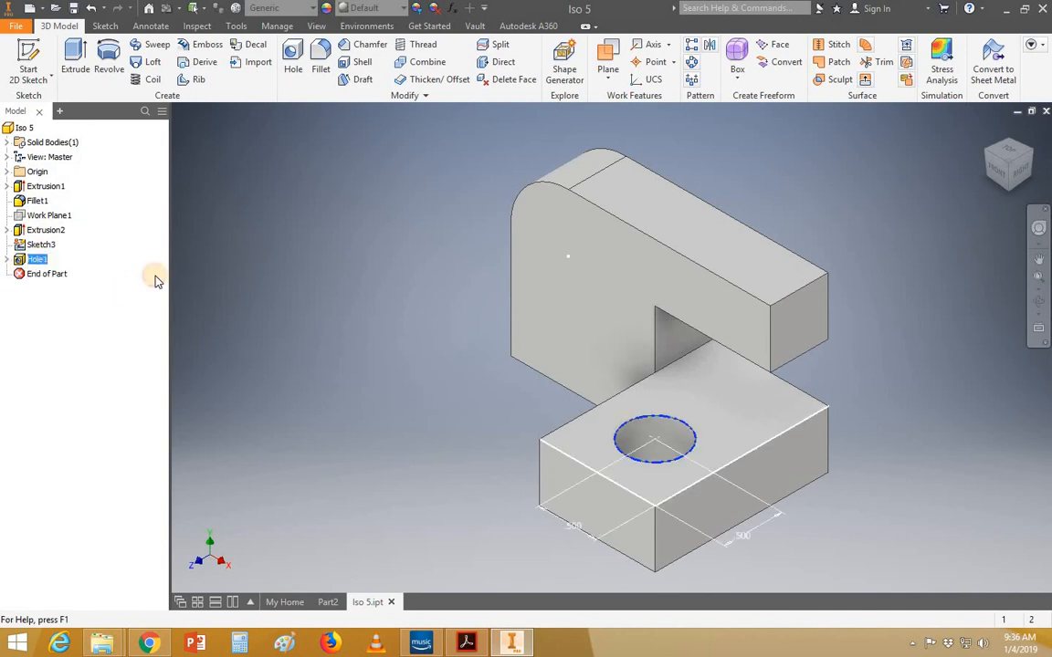
left_click(169, 187)
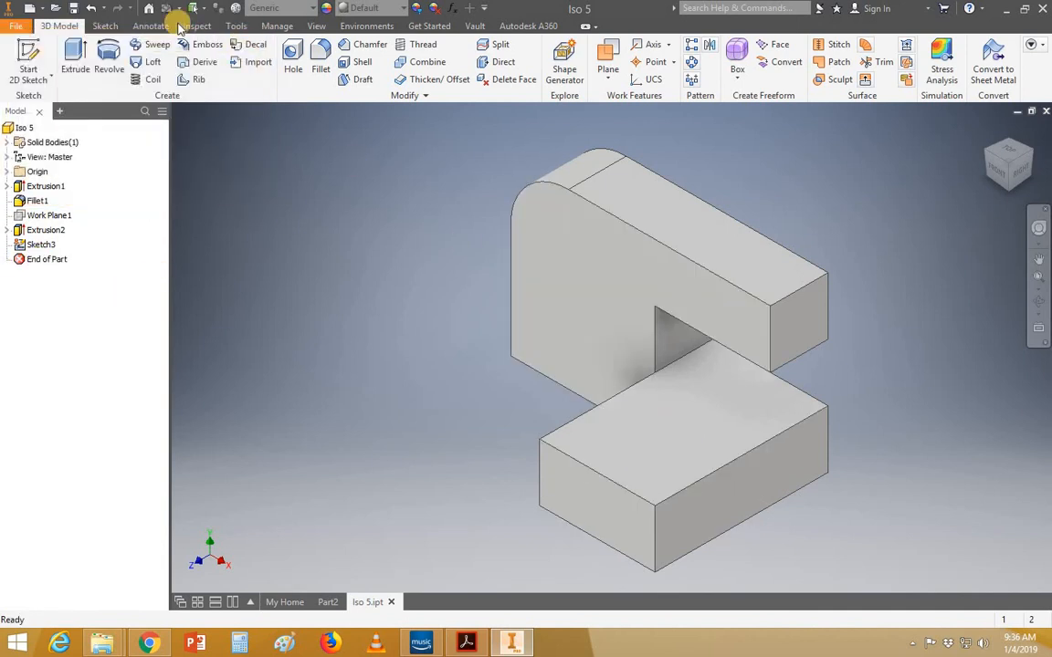
Delete the leftover empty sketch, Sketch3, from the part
left_click(30, 68)
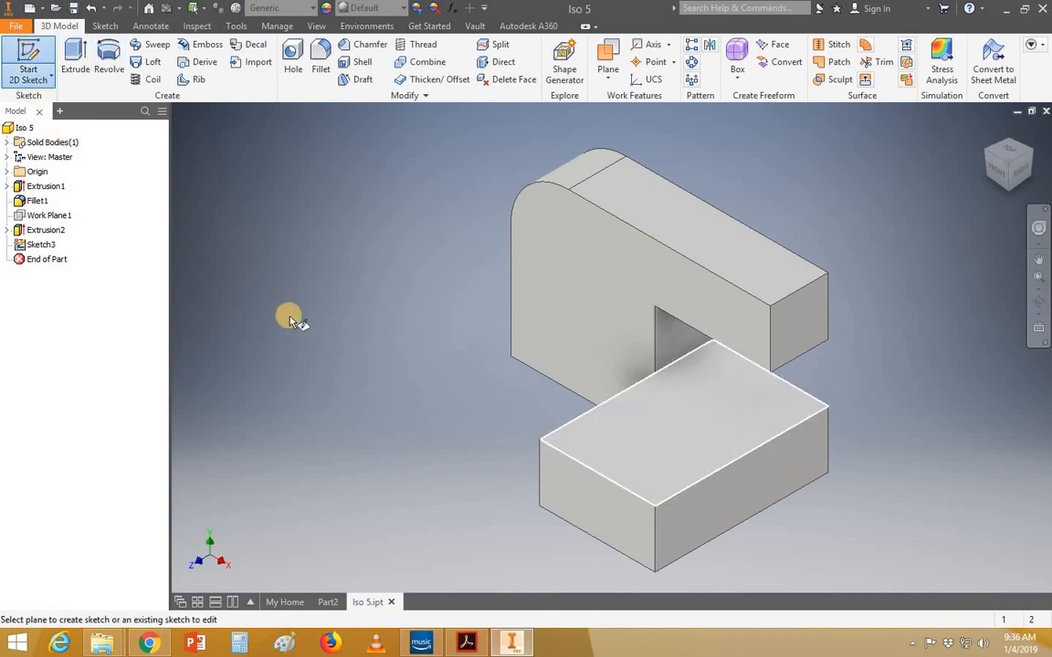
key("Escape")
left_click(42, 245)
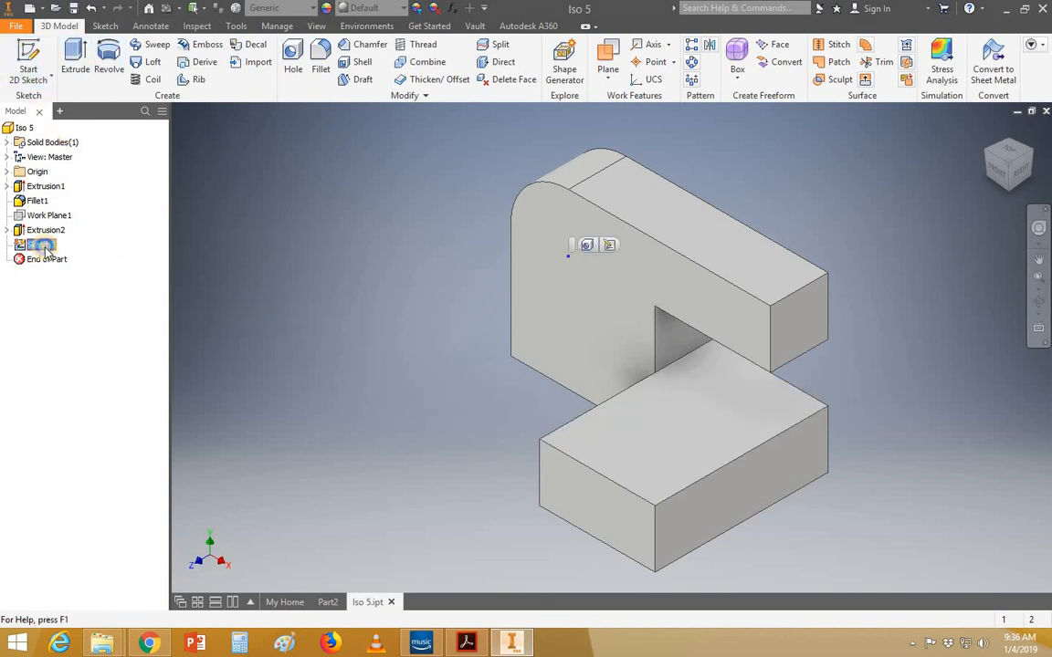
right_click(44, 249)
left_click(73, 285)
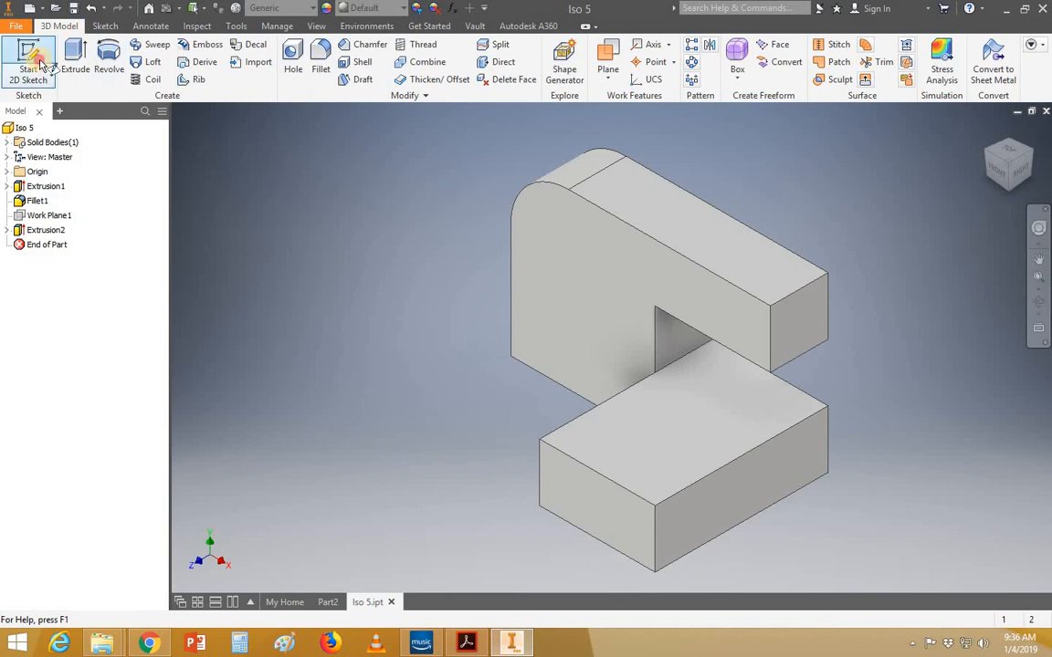
Start a sketch on the projecting block's top face and draw a circle about 0.28 in in diameter near its middle
left_click(37, 64)
left_click(671, 491)
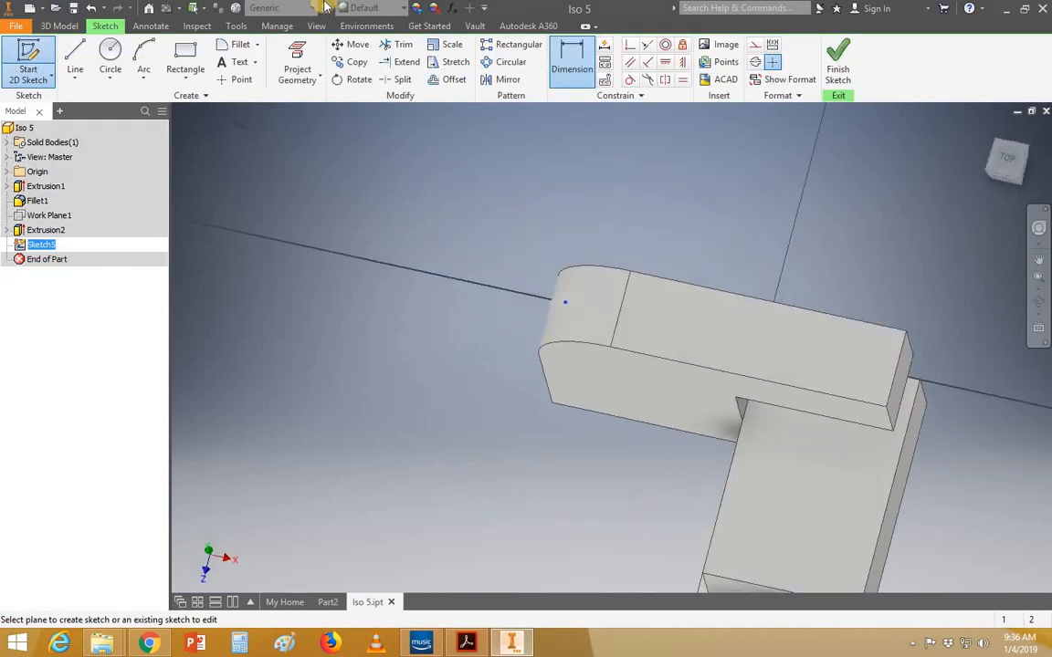
left_click(110, 64)
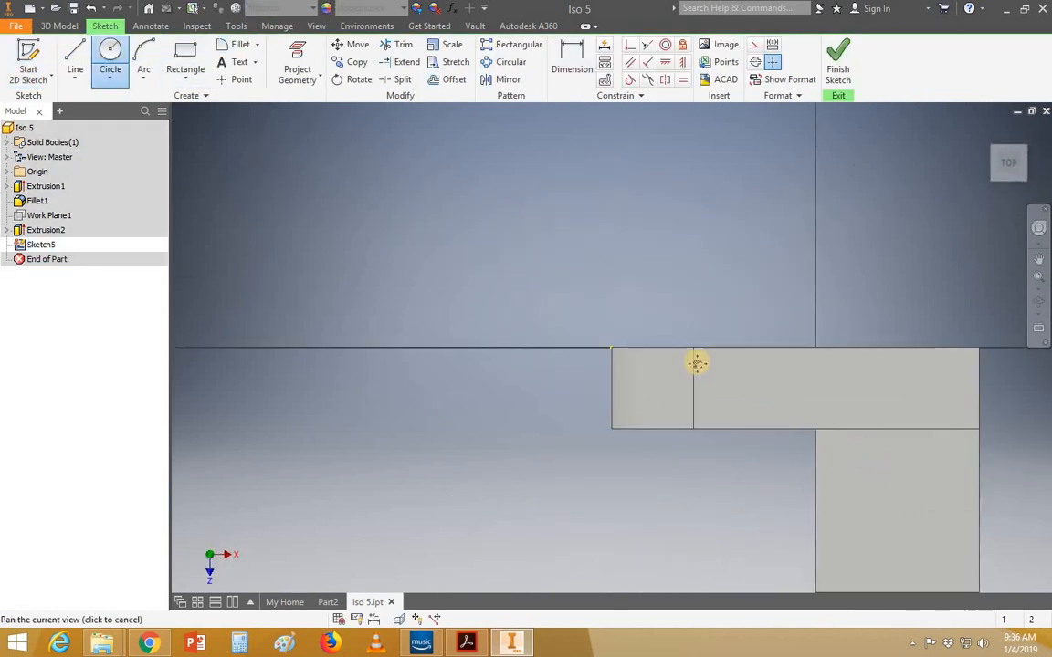
middle_click_drag(696, 363, 514, 254)
left_click(716, 412)
left_click(739, 410)
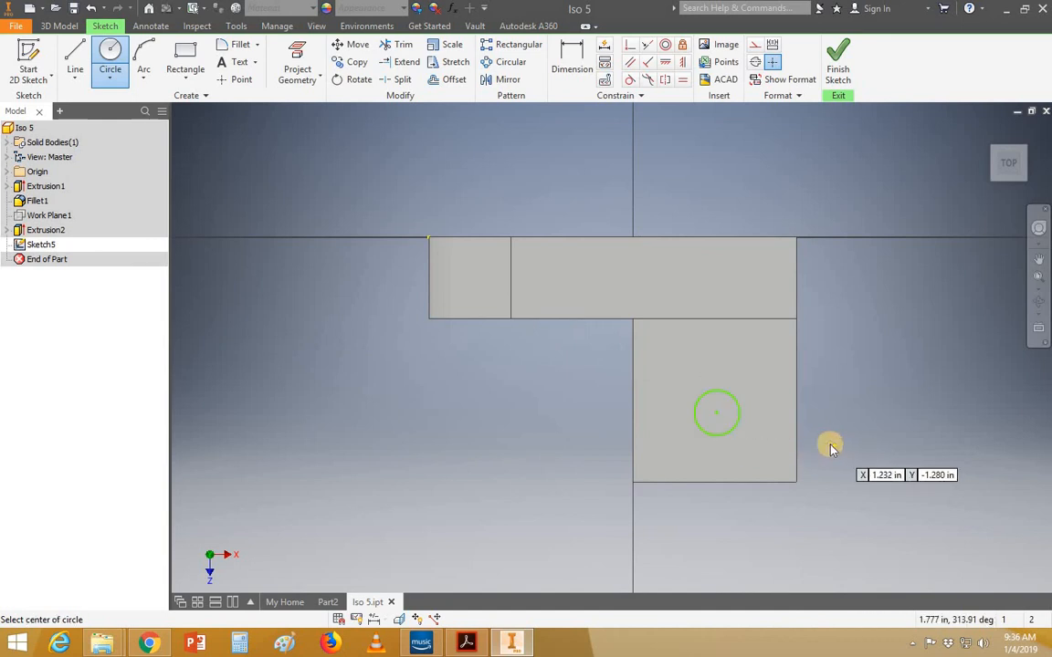
key("Escape")
Dimension the circle's center 0.5 in from the front edge and 0.5 in from the right side edge of the block
key("d")
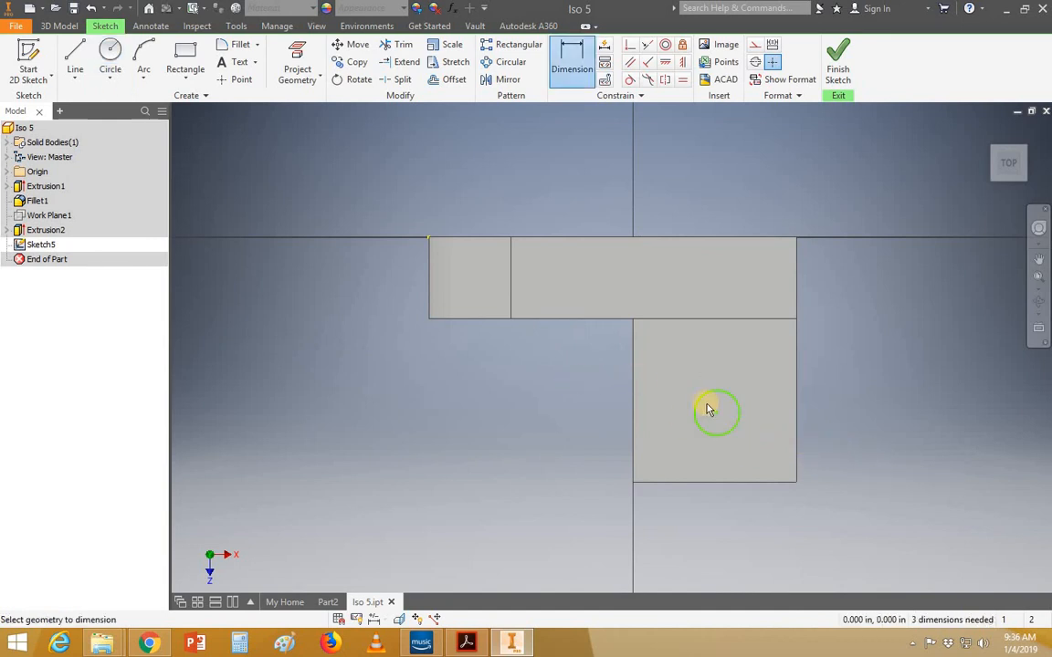
left_click(776, 482)
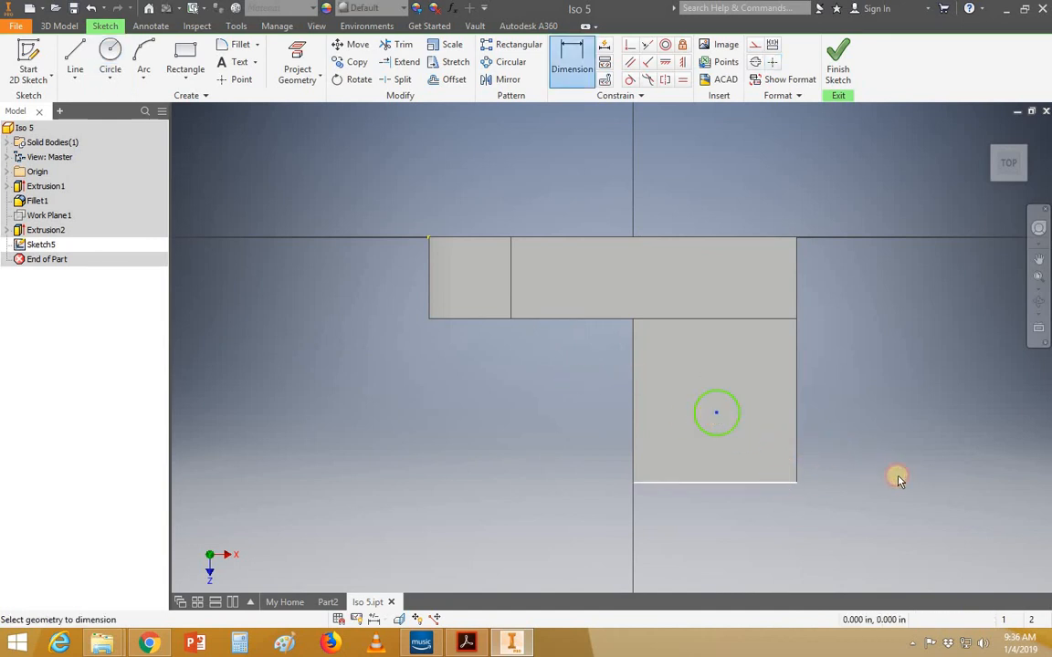
left_click(894, 477)
type(".5")
key("Return")
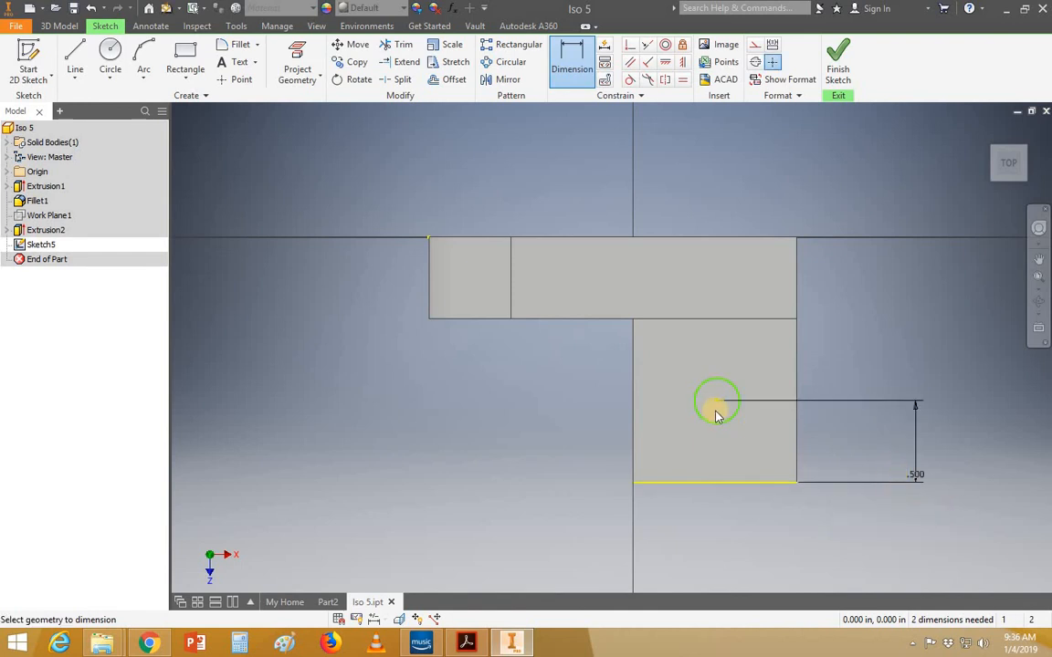
left_click(796, 429)
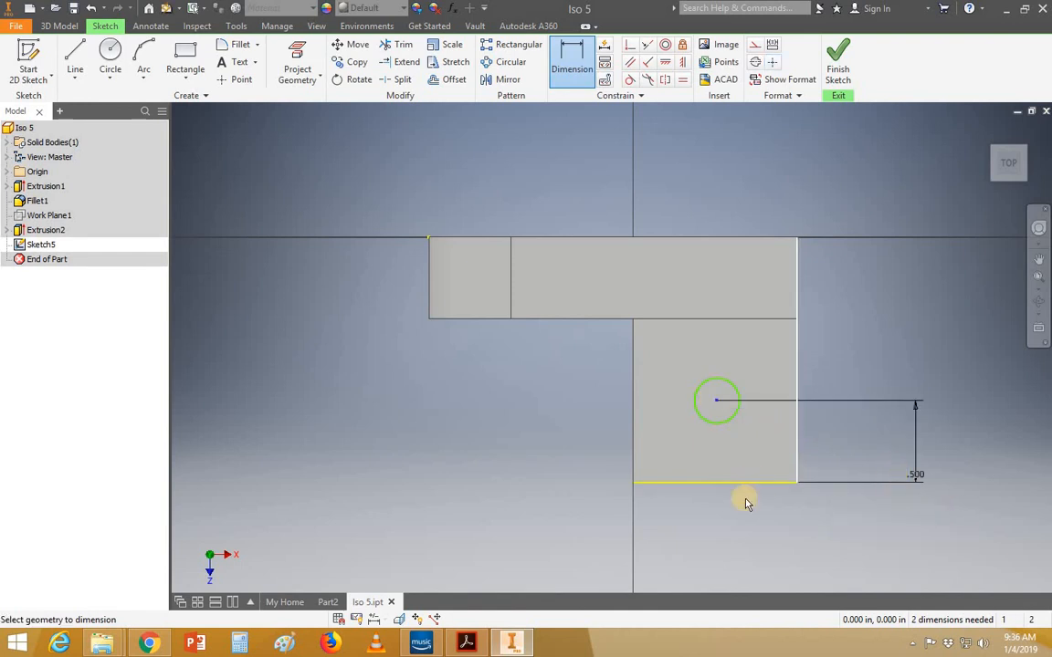
left_click(733, 536)
type(".5")
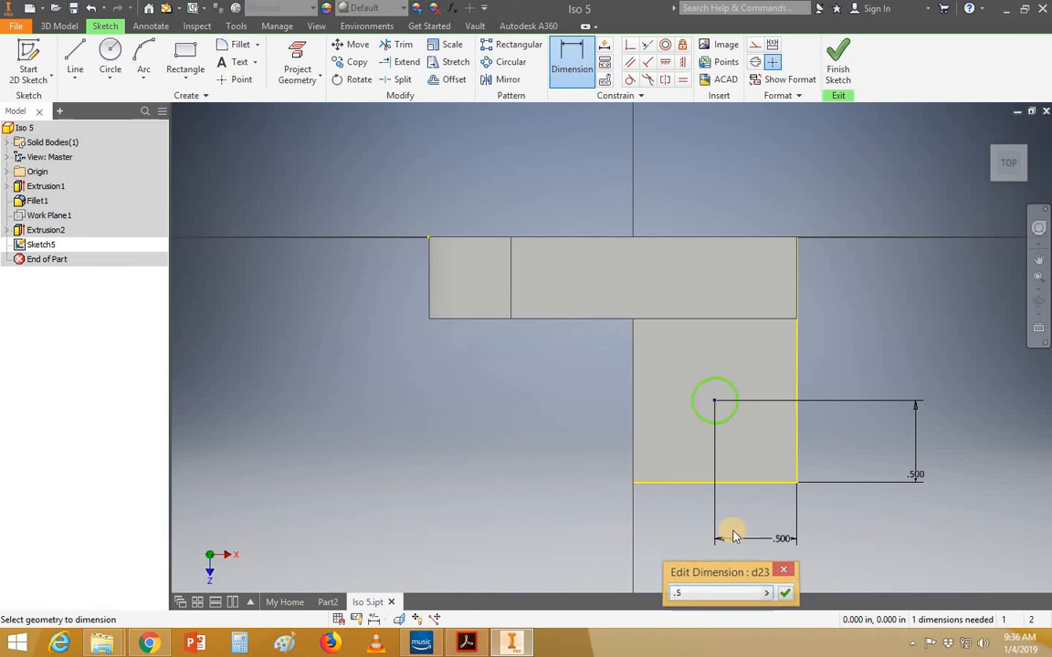
key("Return")
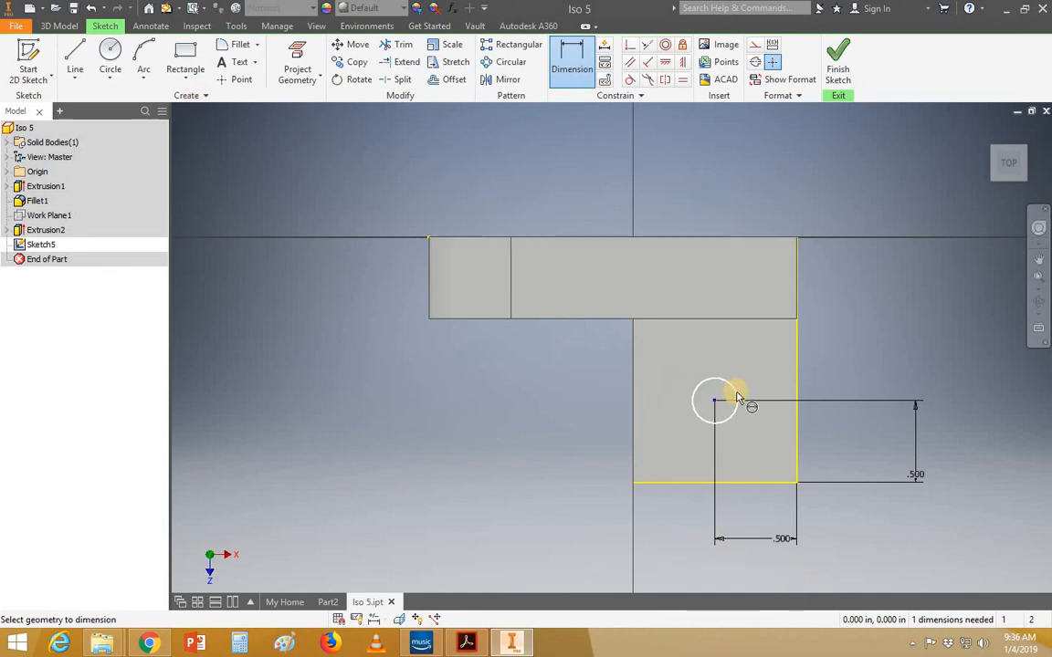
Set the circle's diameter to 0.5 in and finish the sketch
left_click(732, 392)
left_click(876, 305)
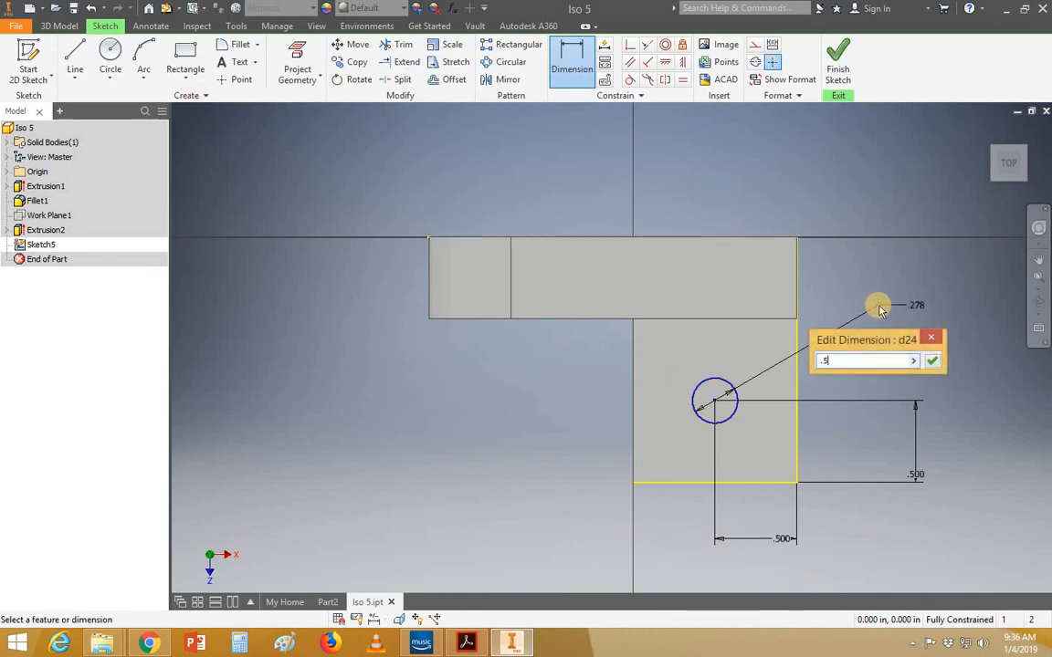
key("Return")
left_click(836, 64)
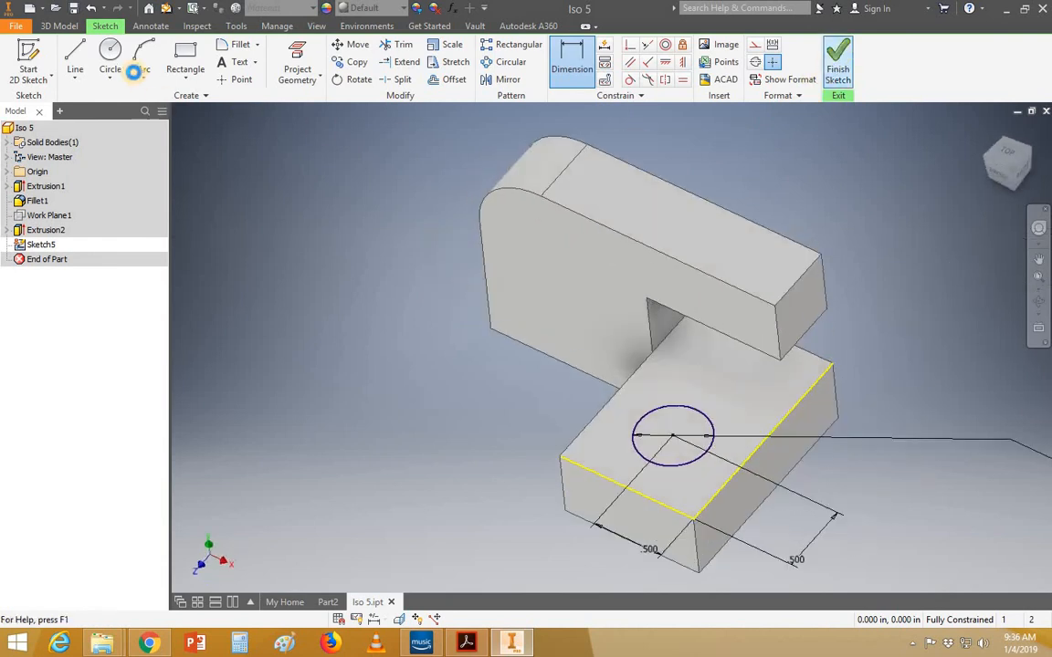
Extrude the circle as a downward cut with extents set to All to make the block's through hole
left_click(76, 56)
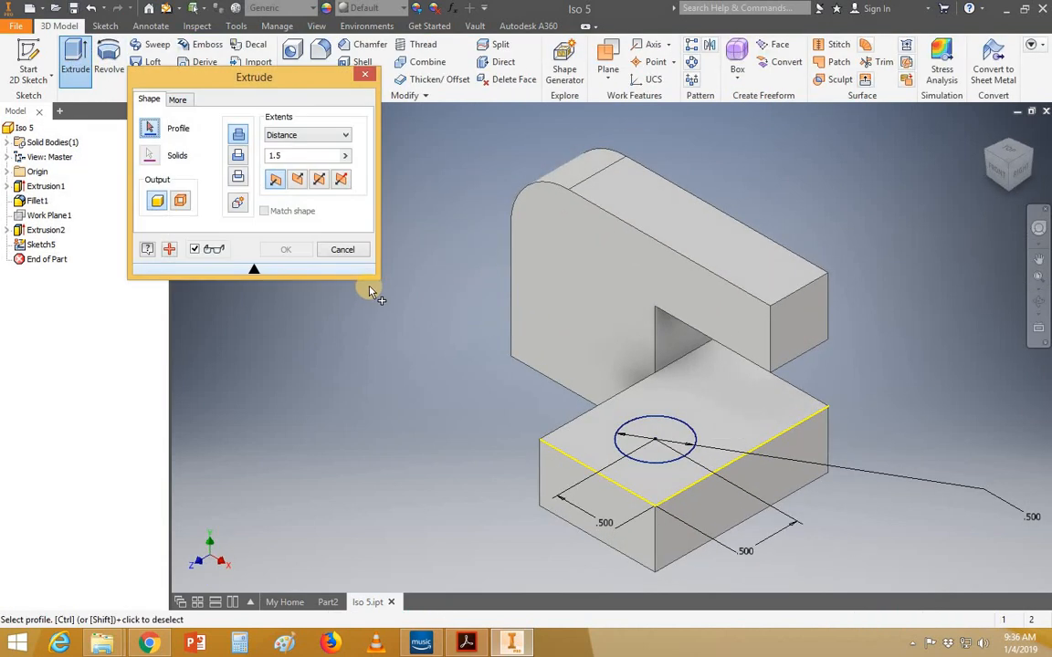
left_click(639, 446)
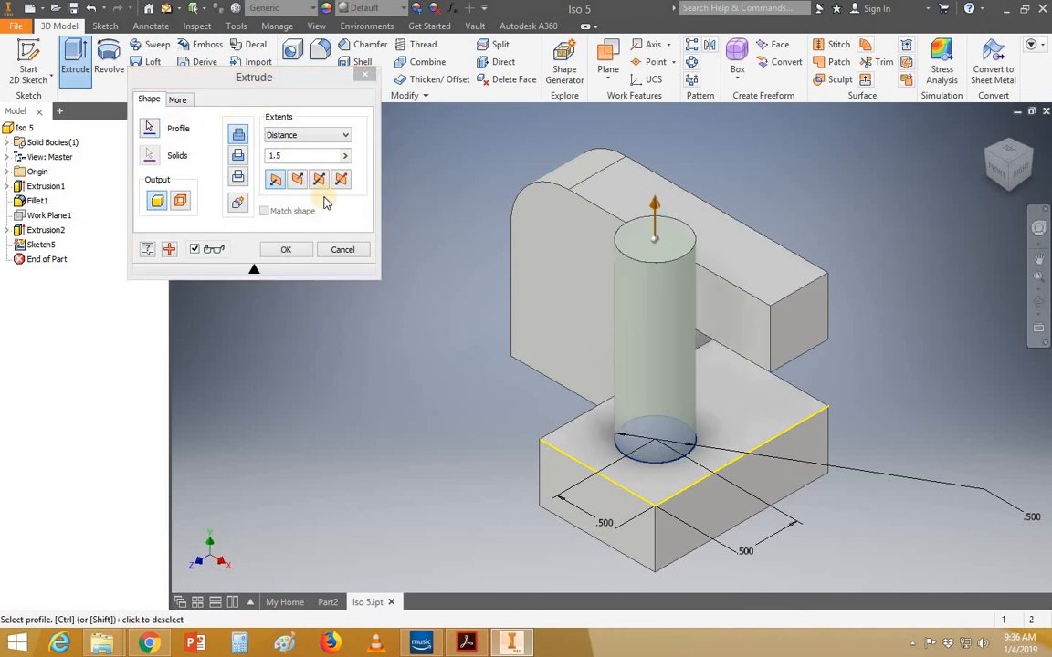
left_click(238, 158)
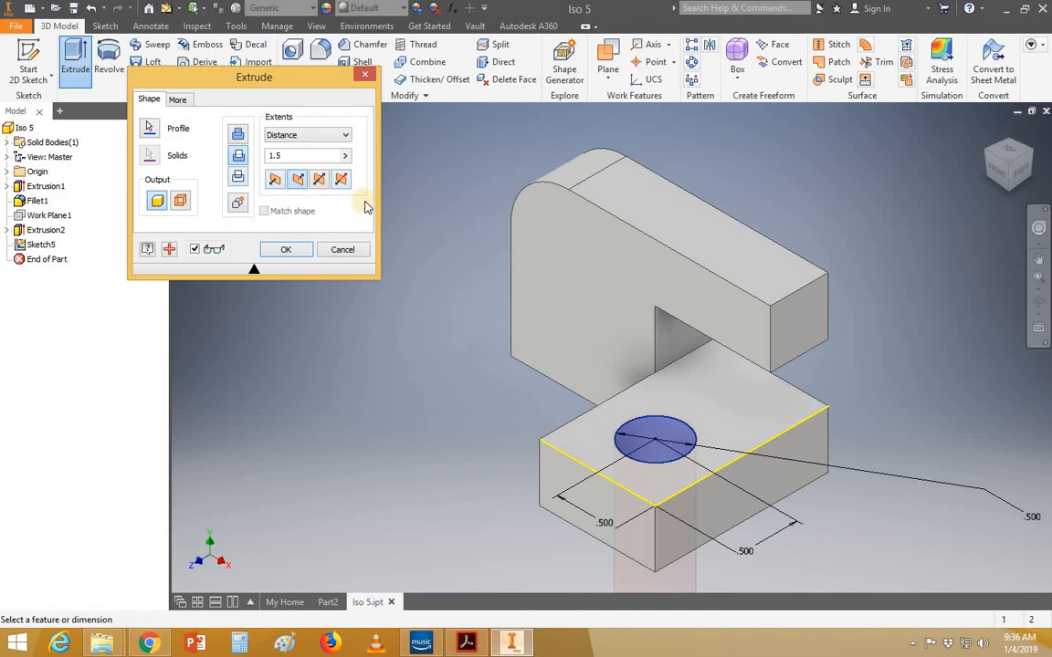
left_click(345, 137)
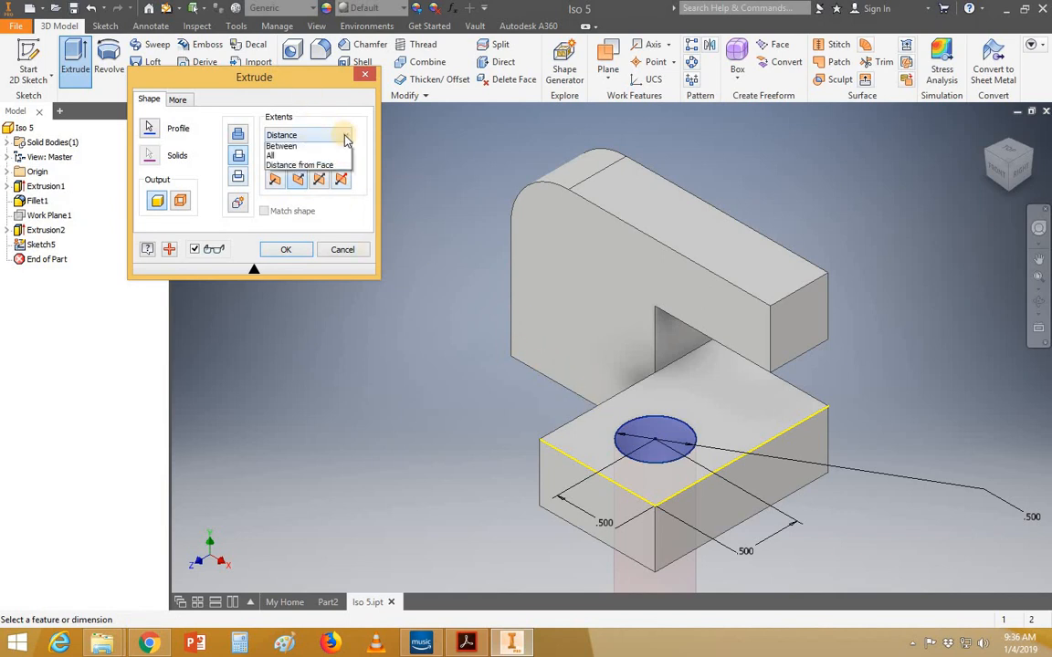
left_click(324, 187)
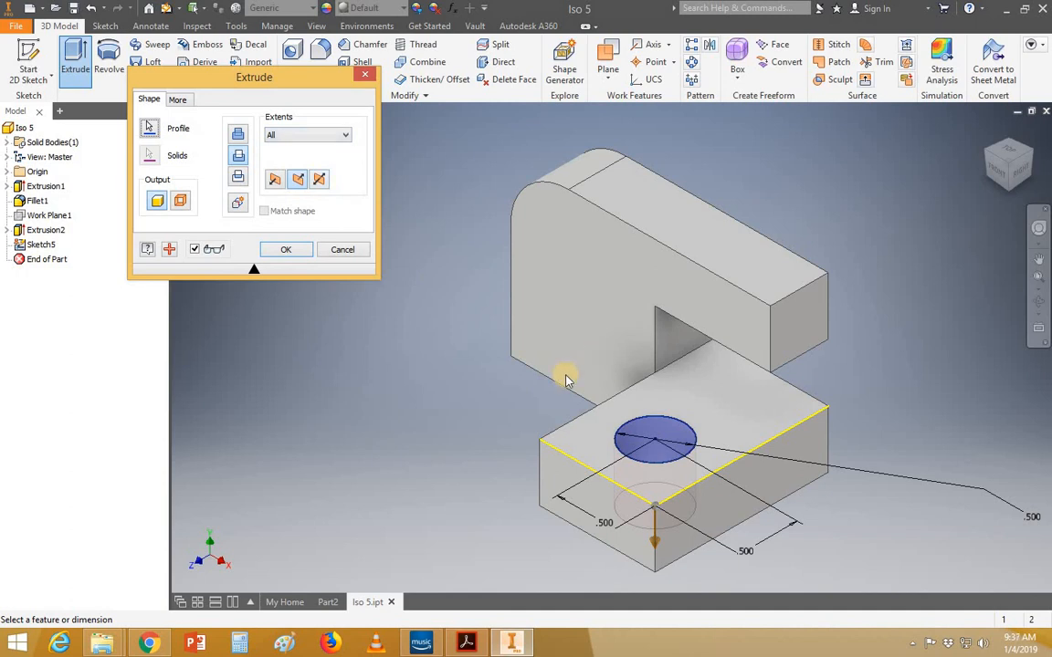
left_click(299, 254)
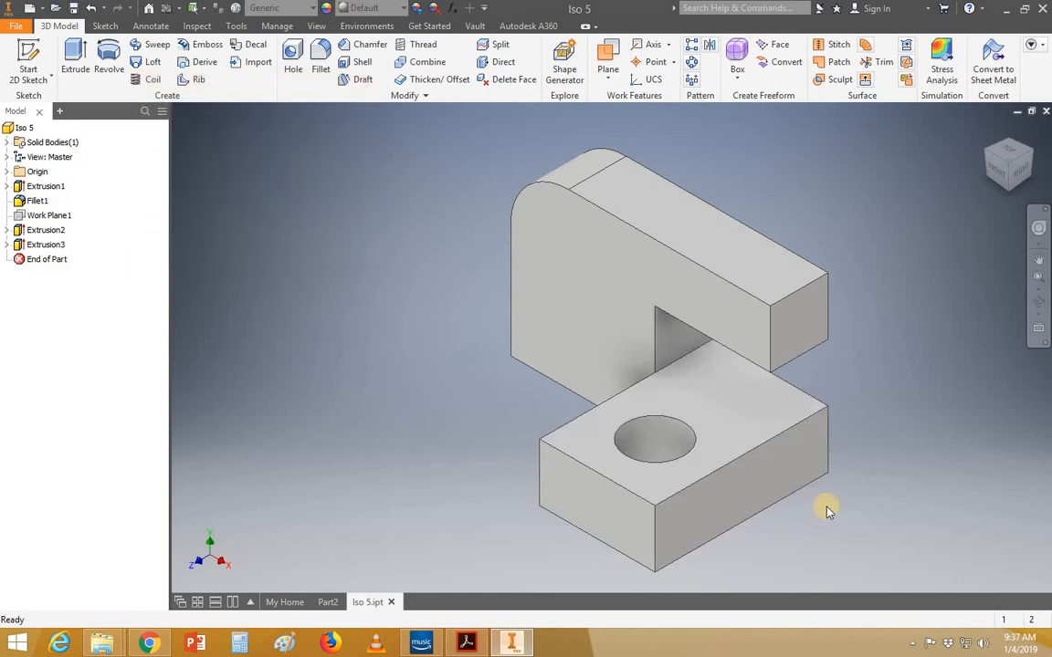
middle_click_drag(827, 507, 826, 532, "shift")
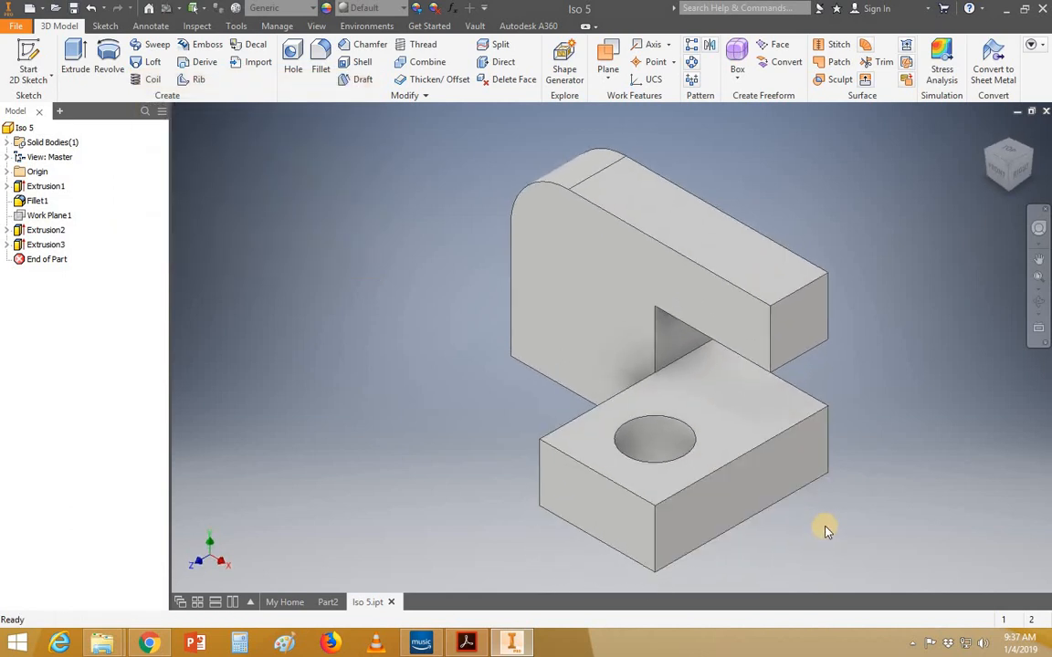